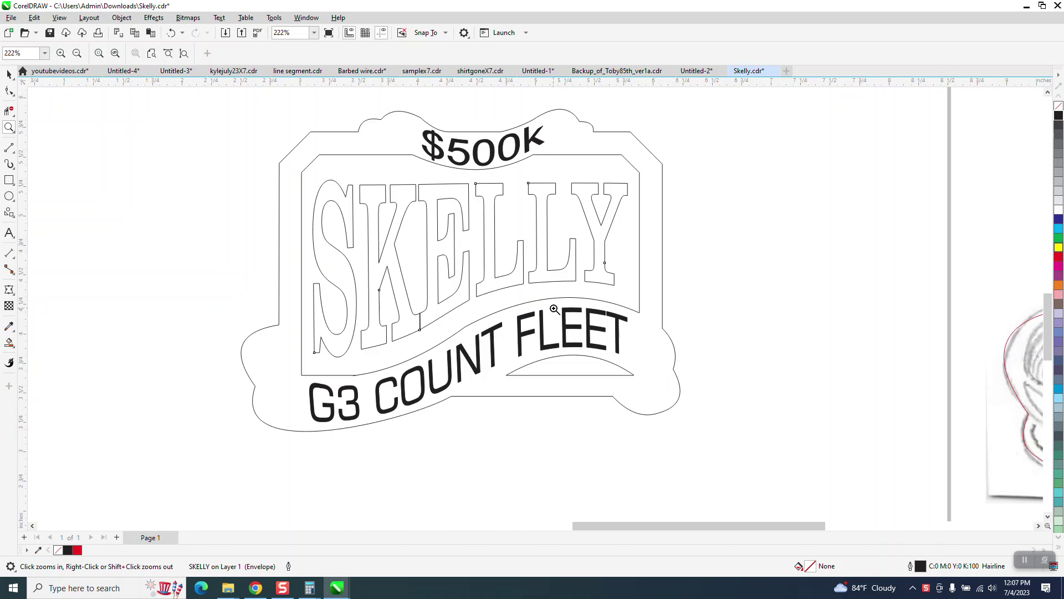
# Step: Convert the enveloped SKELLY text to curves and delete the short vertical segment where the K and E overlap at the bottom
pyautogui.scroll(-1, 498, 273)
pyautogui.rightClick(498, 273)
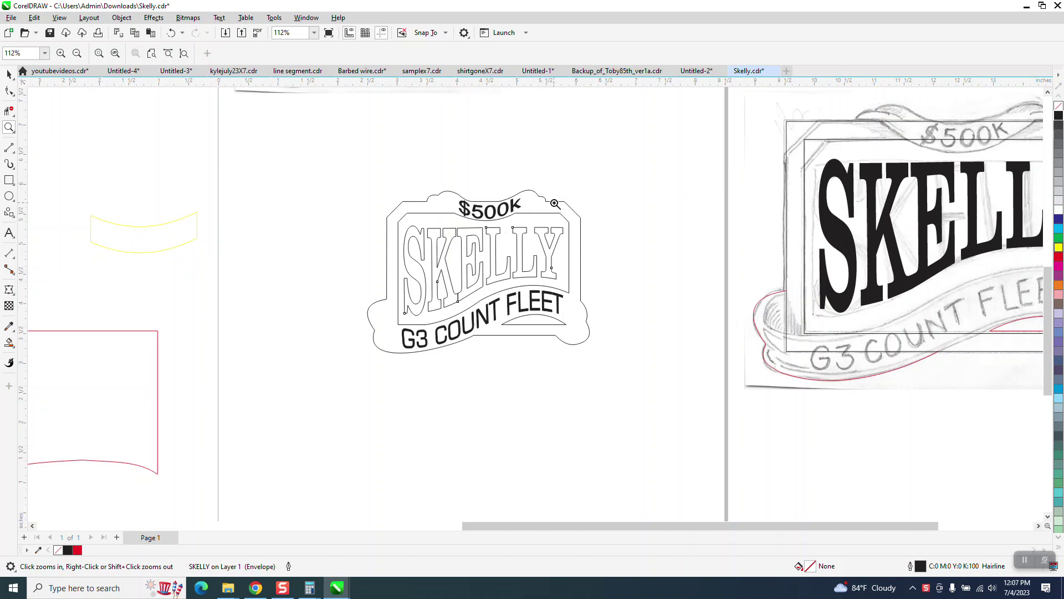
pyautogui.moveTo(353, 203); pyautogui.dragTo(708, 363)
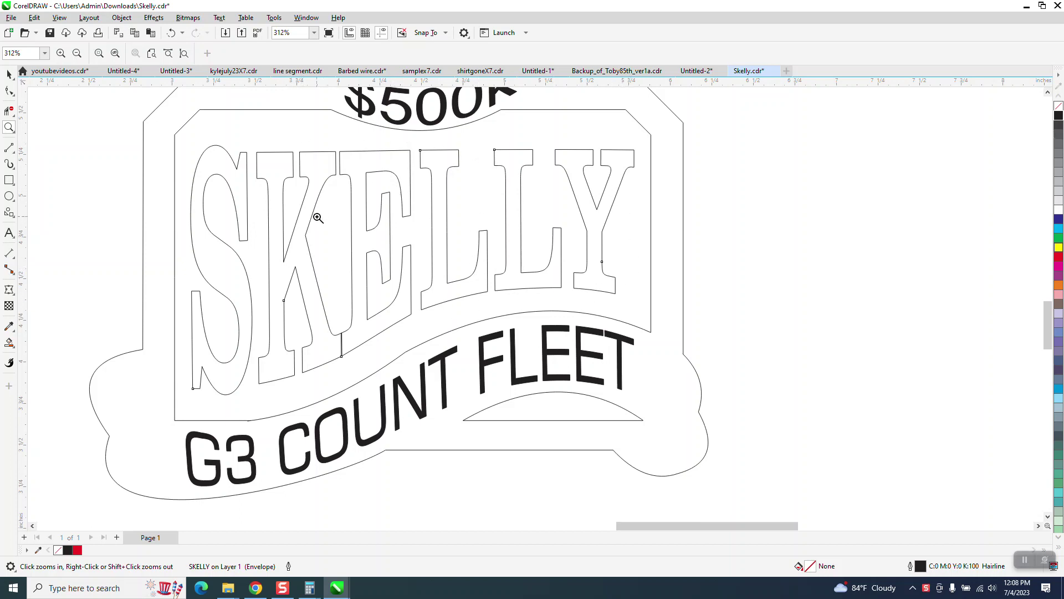
pyautogui.click(8, 110)
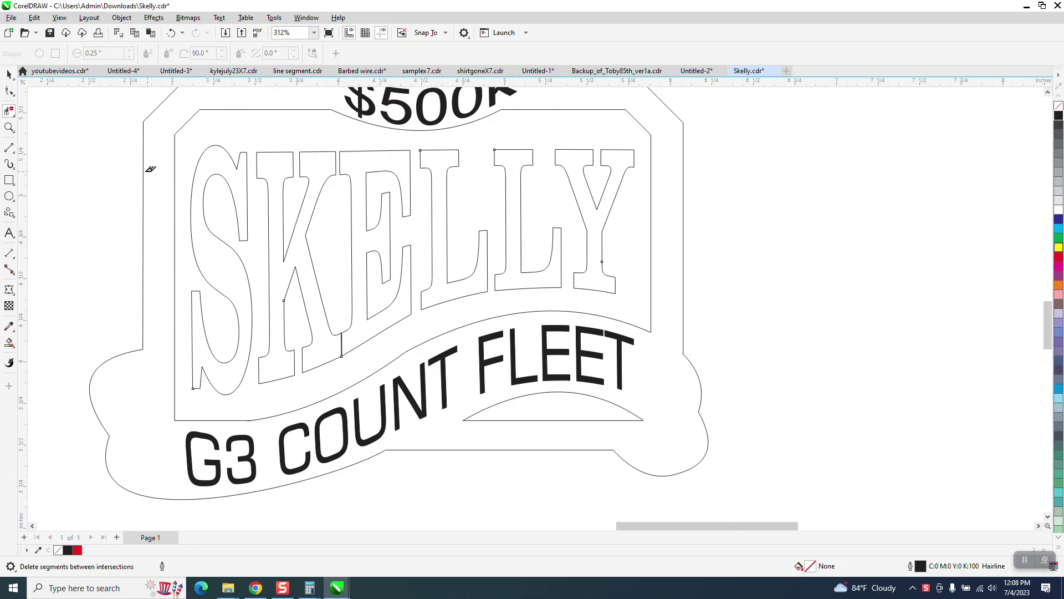
pyautogui.click(9, 73)
pyautogui.click(249, 149)
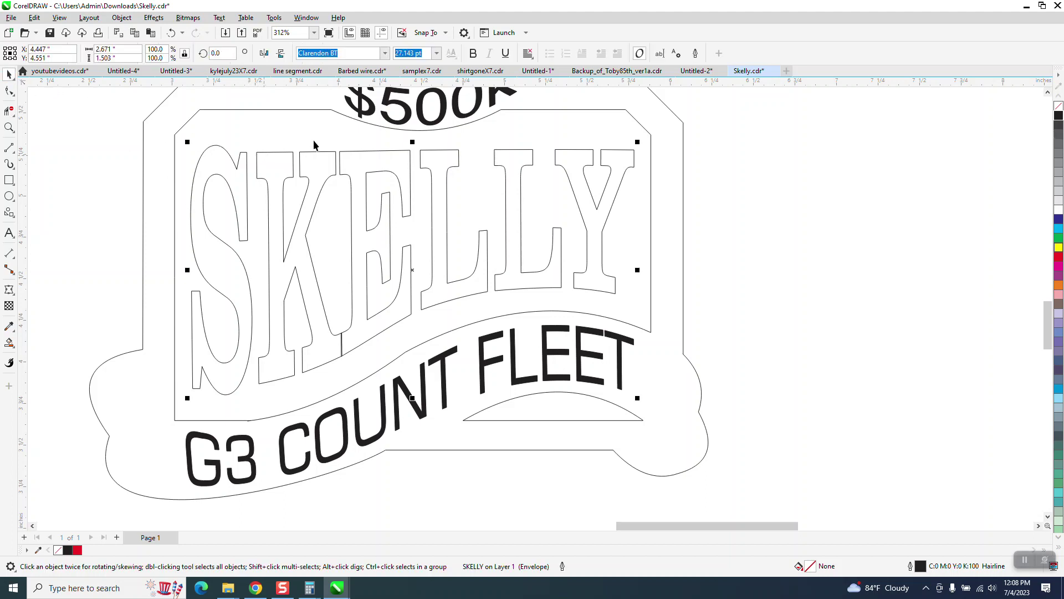
pyautogui.click(122, 17)
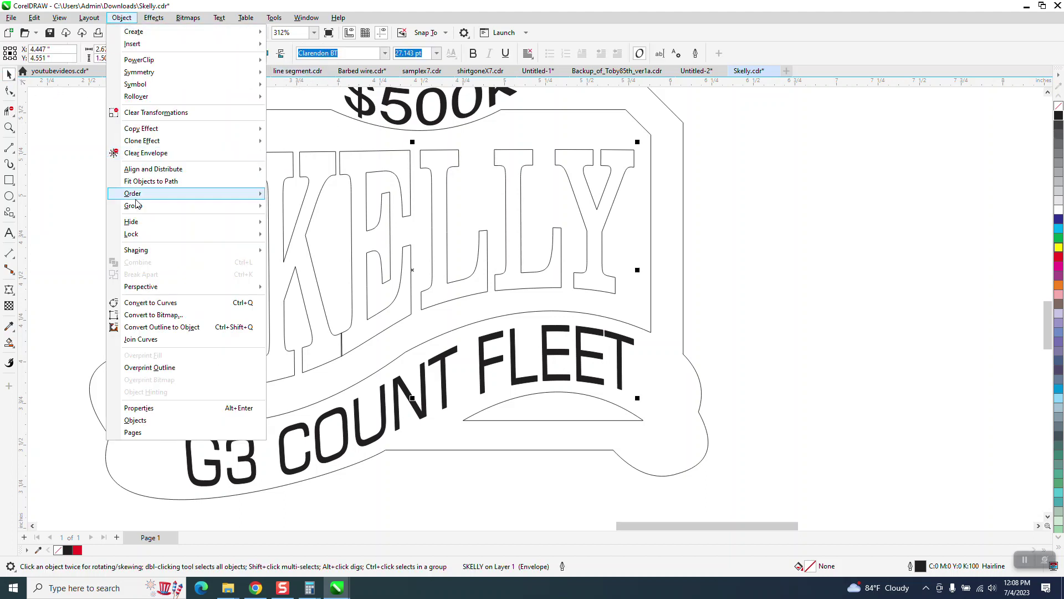
pyautogui.click(173, 304)
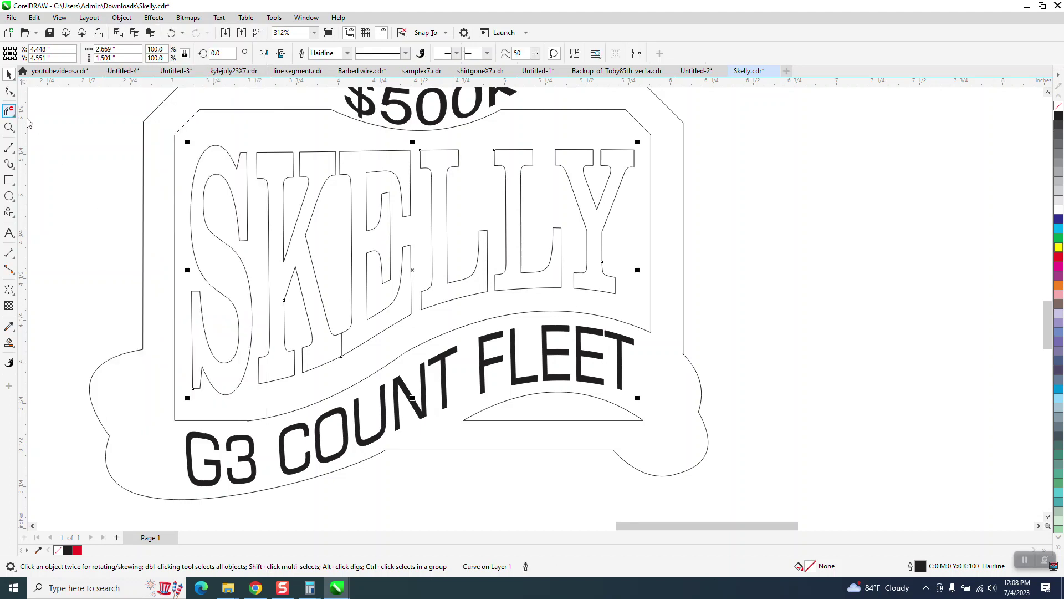
pyautogui.click(342, 342)
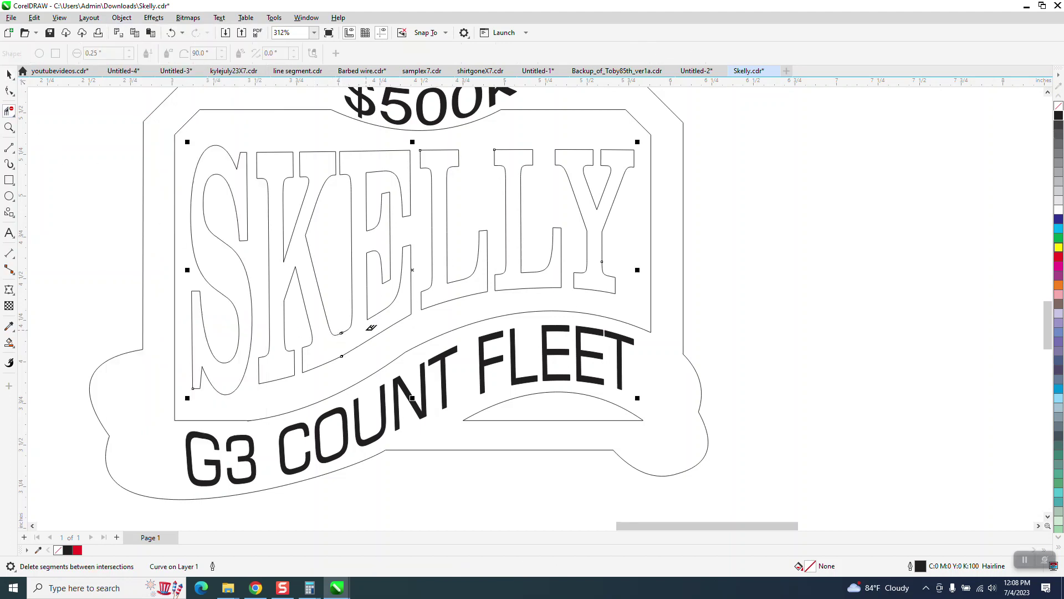
# Step: Move the left edge nodes of the K's upper-left serif onto the S, then delete the overlapping segments between the two letters
pyautogui.click(10, 127)
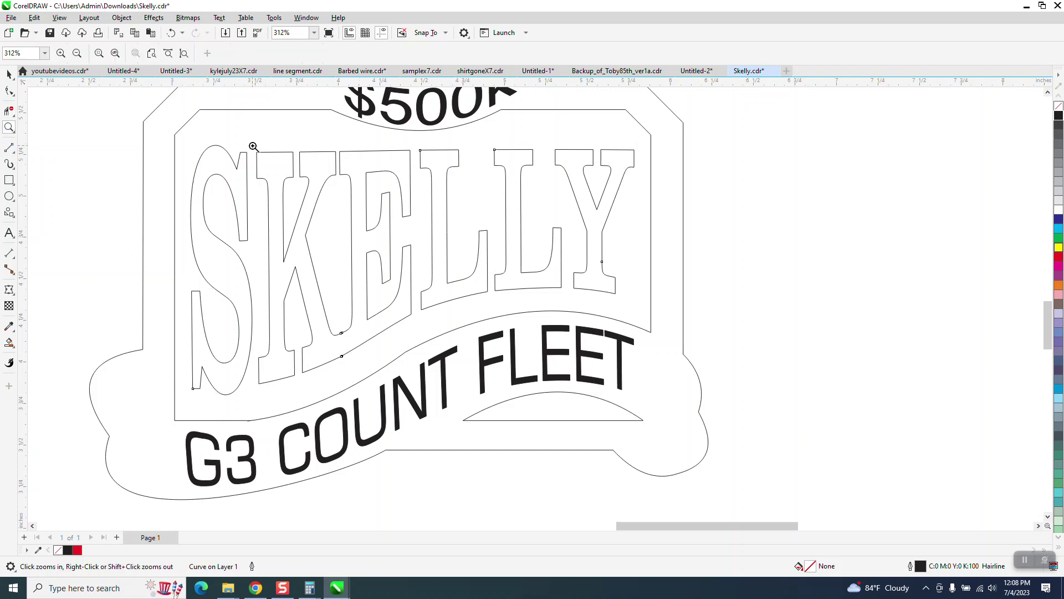
pyautogui.moveTo(225, 134); pyautogui.dragTo(697, 220)
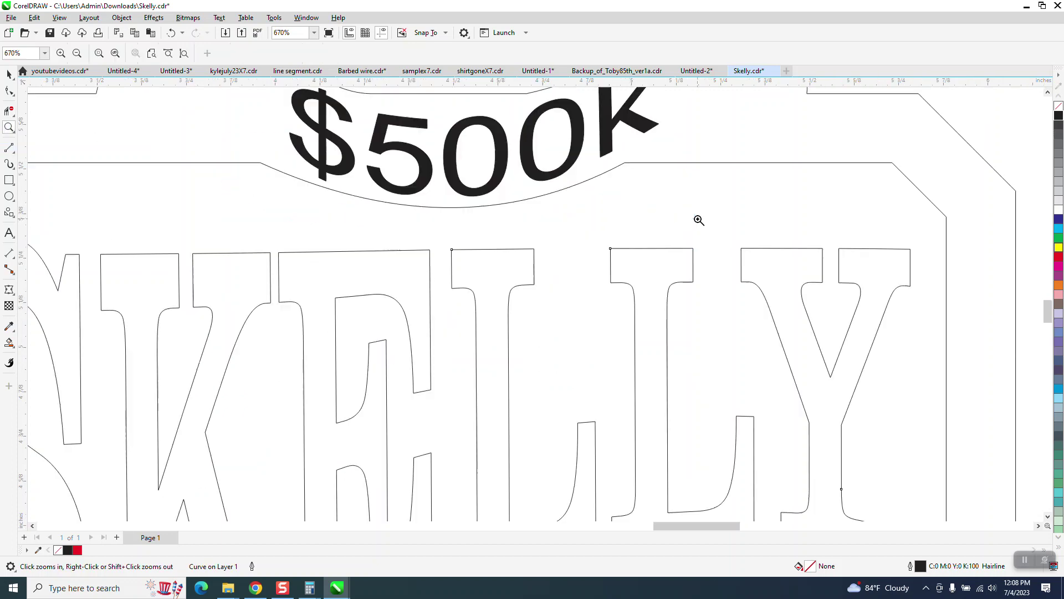
pyautogui.scroll(-2, 708, 211)
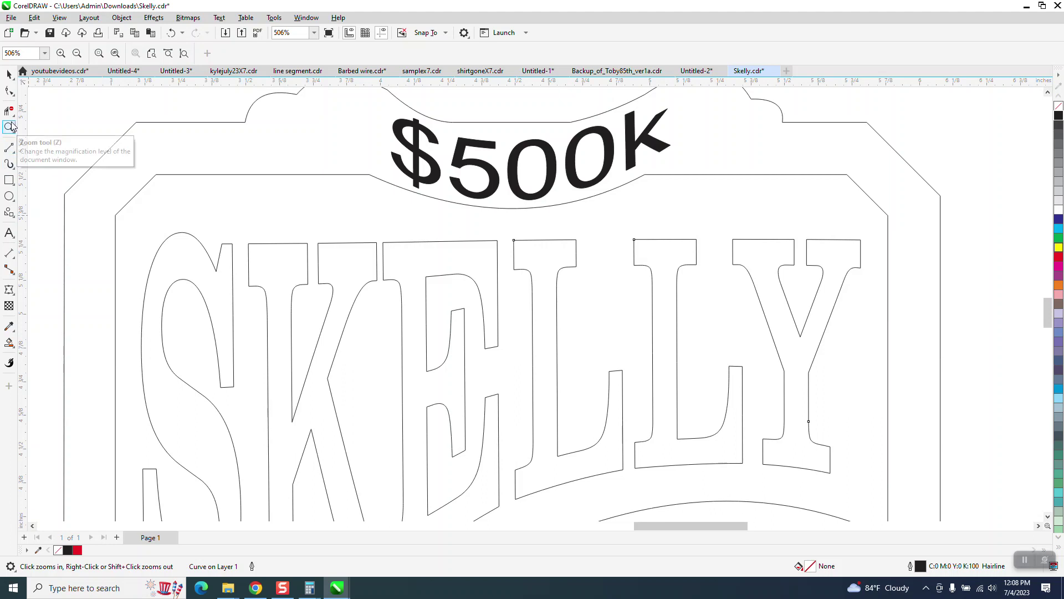
pyautogui.moveTo(164, 224); pyautogui.dragTo(323, 301)
pyautogui.press('F10')
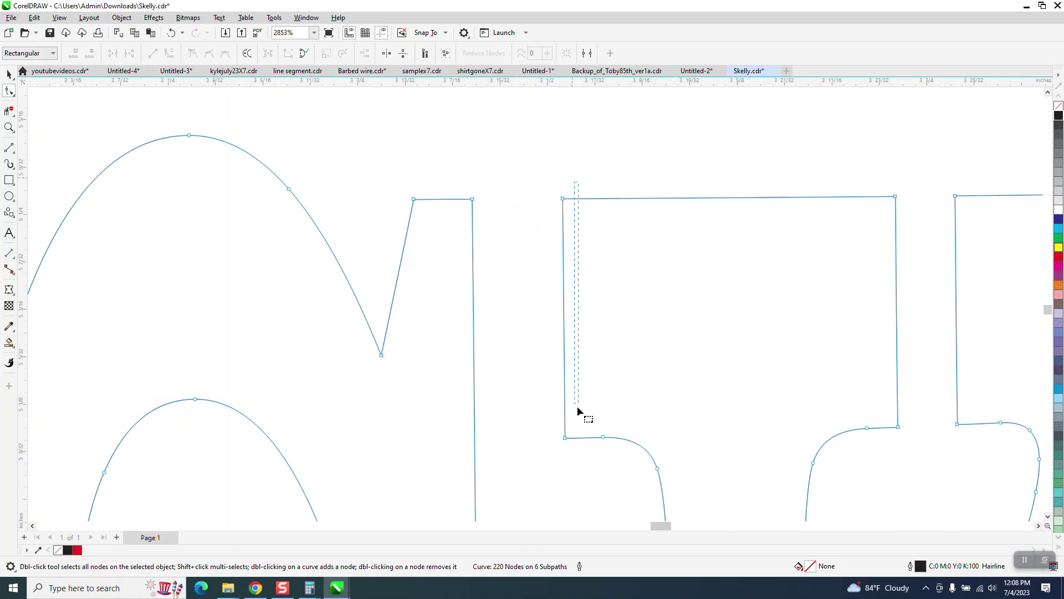
pyautogui.moveTo(577, 405); pyautogui.dragTo(523, 440)
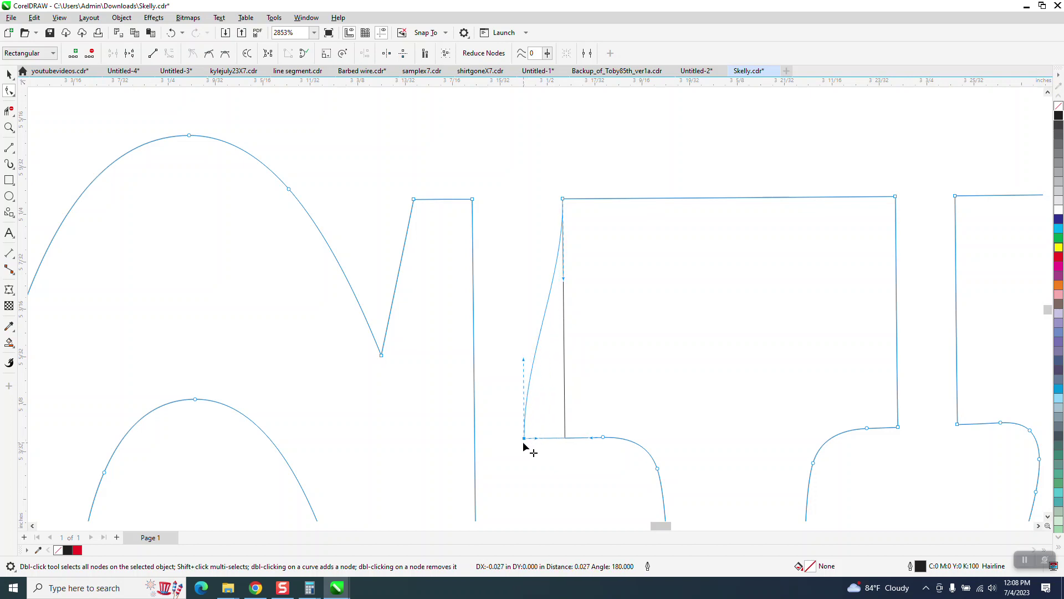
pyautogui.click(171, 33)
pyautogui.moveTo(523, 191); pyautogui.dragTo(482, 450)
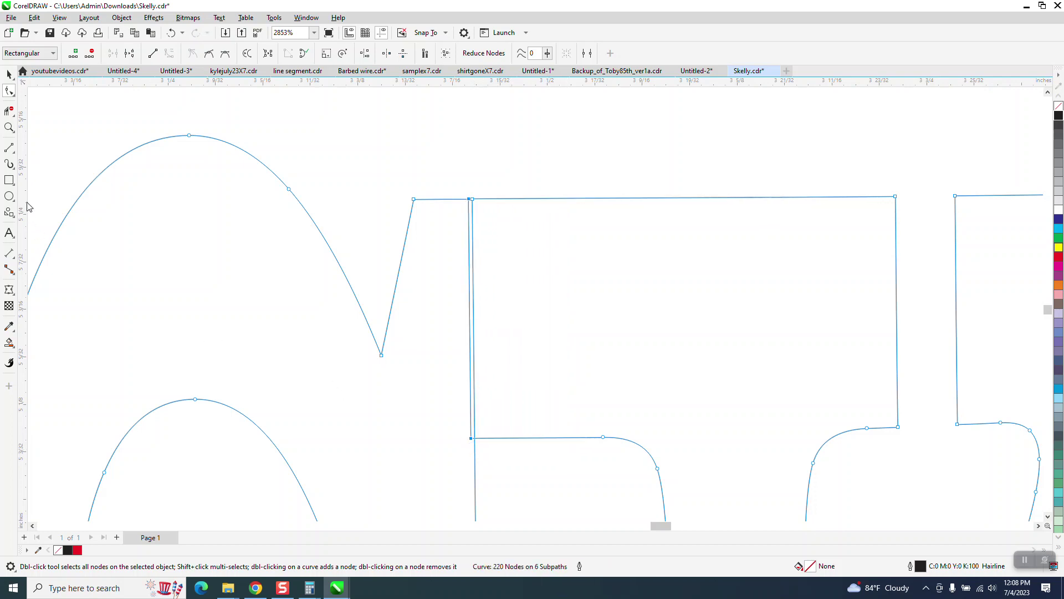
pyautogui.moveTo(452, 280); pyautogui.dragTo(524, 325)
pyautogui.click(9, 110)
# Step: Move the left edge nodes of the K's upper-right serif onto its upper-left serif and delete the dividing segments between them
pyautogui.scroll(-4, 523, 325)
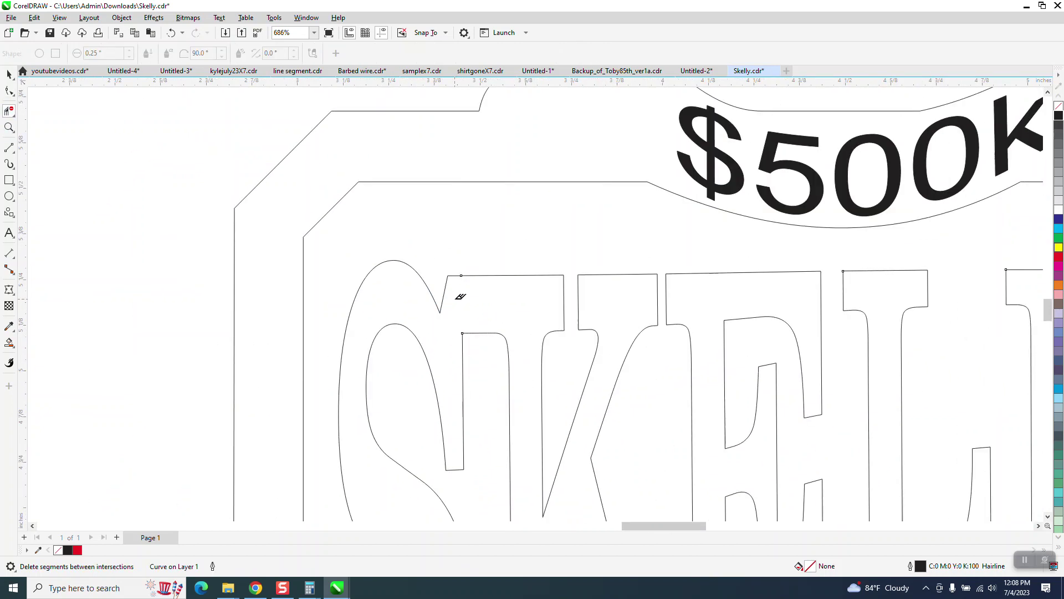
pyautogui.scroll(-2, 461, 296)
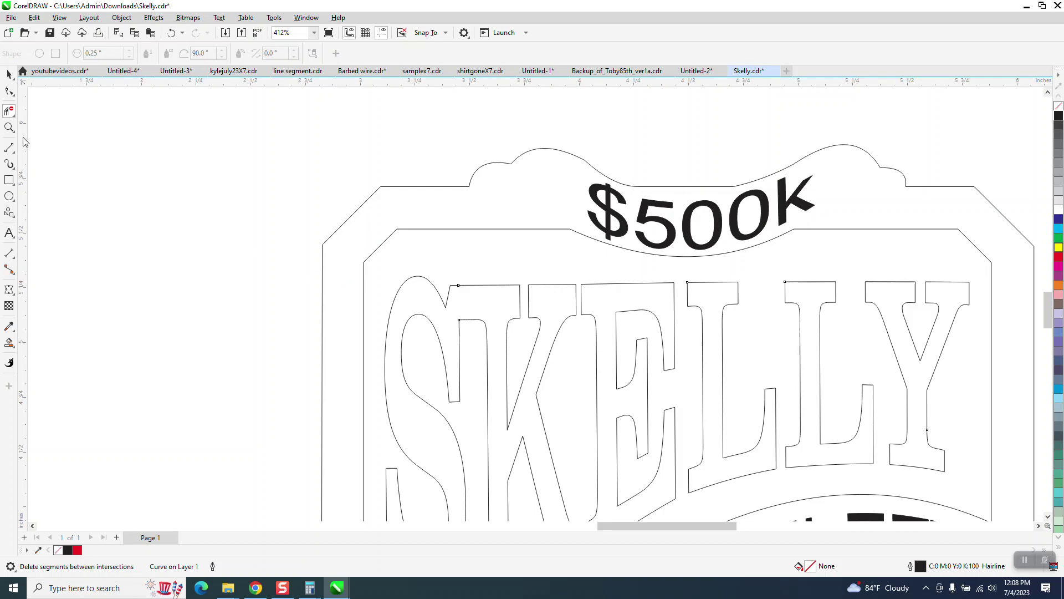
pyautogui.click(9, 127)
pyautogui.moveTo(482, 274); pyautogui.dragTo(708, 359)
pyautogui.scroll(-2, 608, 312)
pyautogui.scroll(-2, 549, 291)
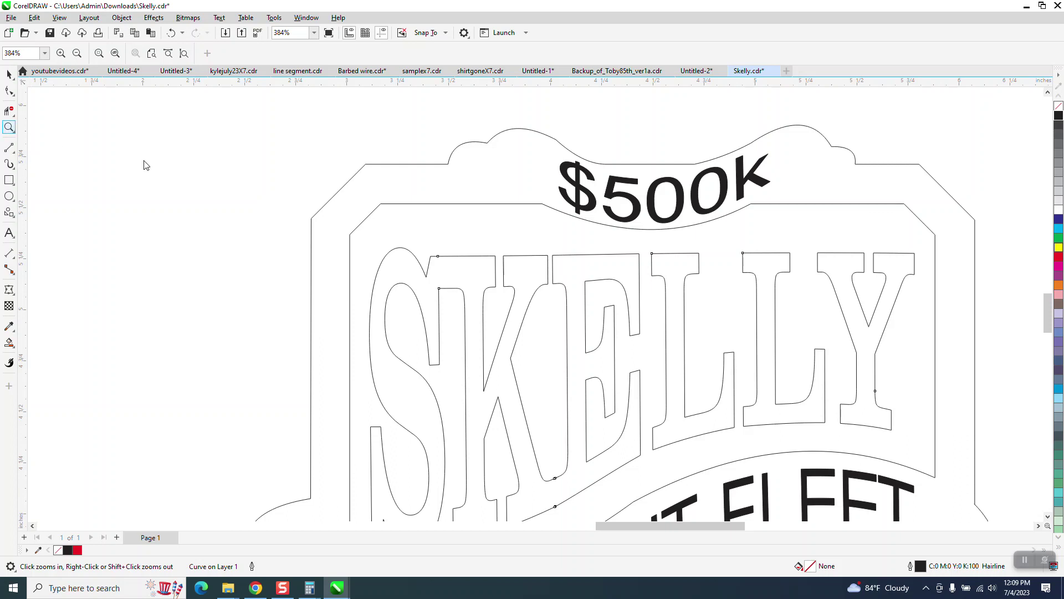
pyautogui.moveTo(461, 240); pyautogui.dragTo(649, 322)
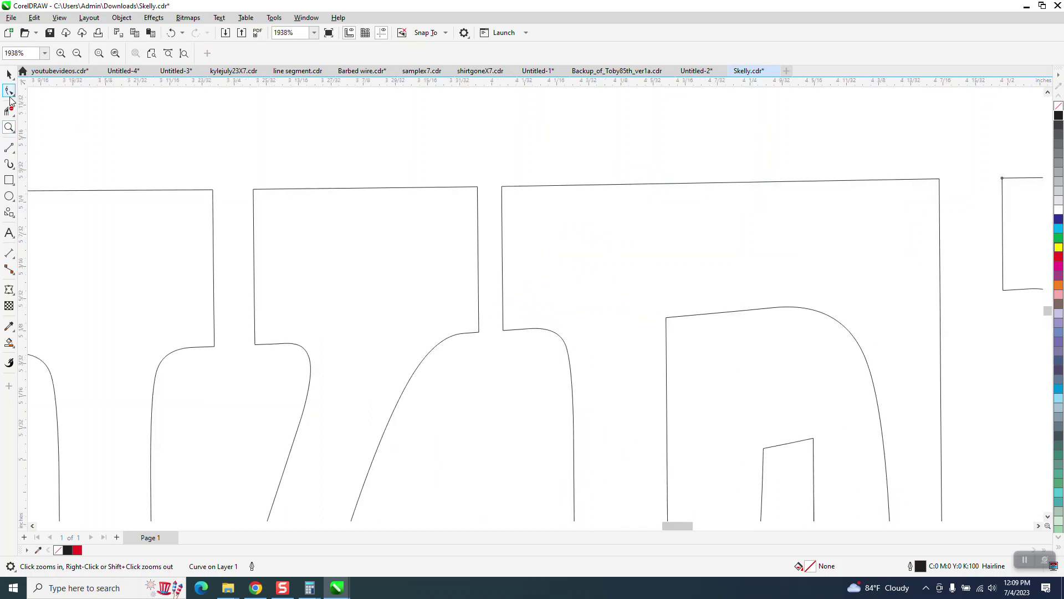
pyautogui.click(9, 95)
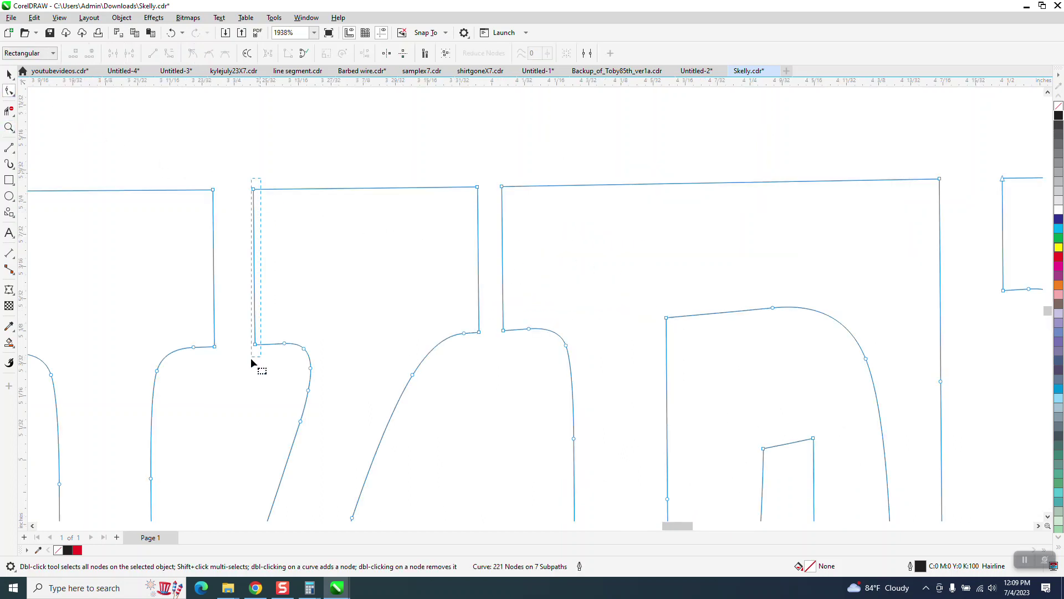
pyautogui.moveTo(251, 359); pyautogui.dragTo(213, 346)
pyautogui.click(7, 111)
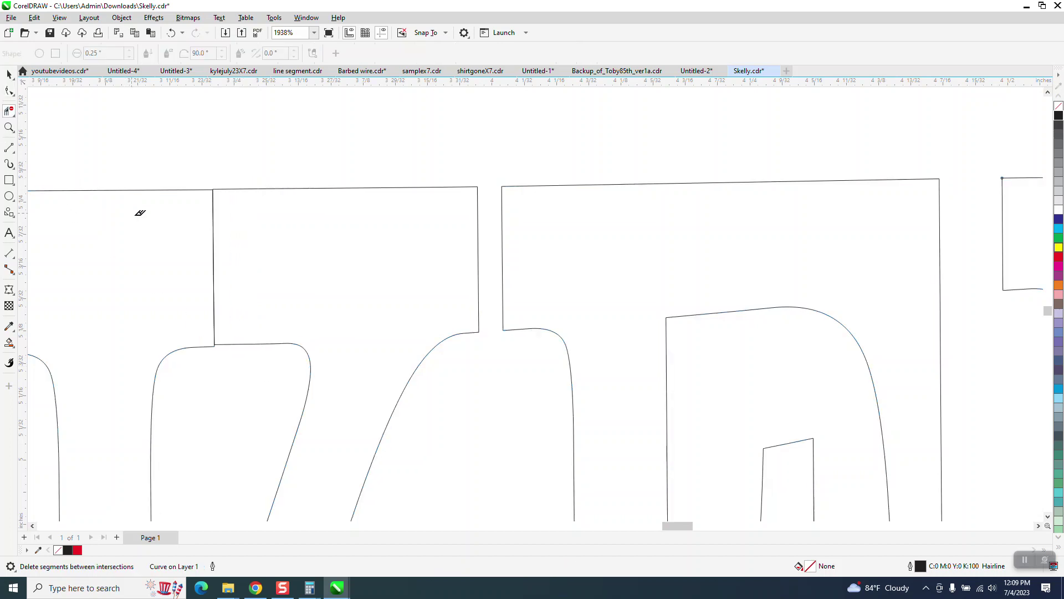
pyautogui.moveTo(160, 237); pyautogui.dragTo(247, 261)
pyautogui.click(8, 91)
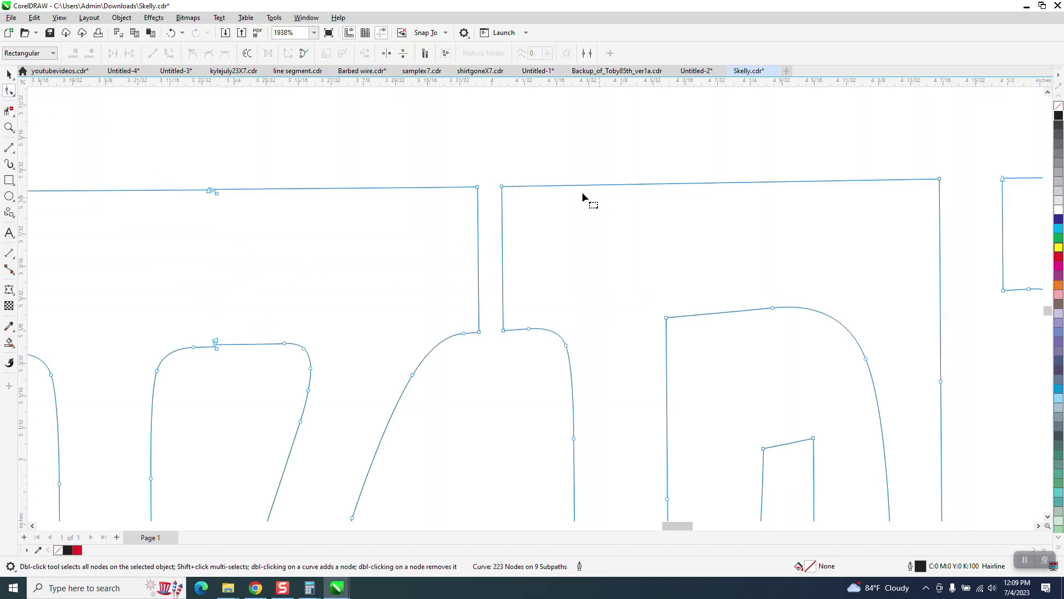
pyautogui.moveTo(478, 187); pyautogui.dragTo(464, 336)
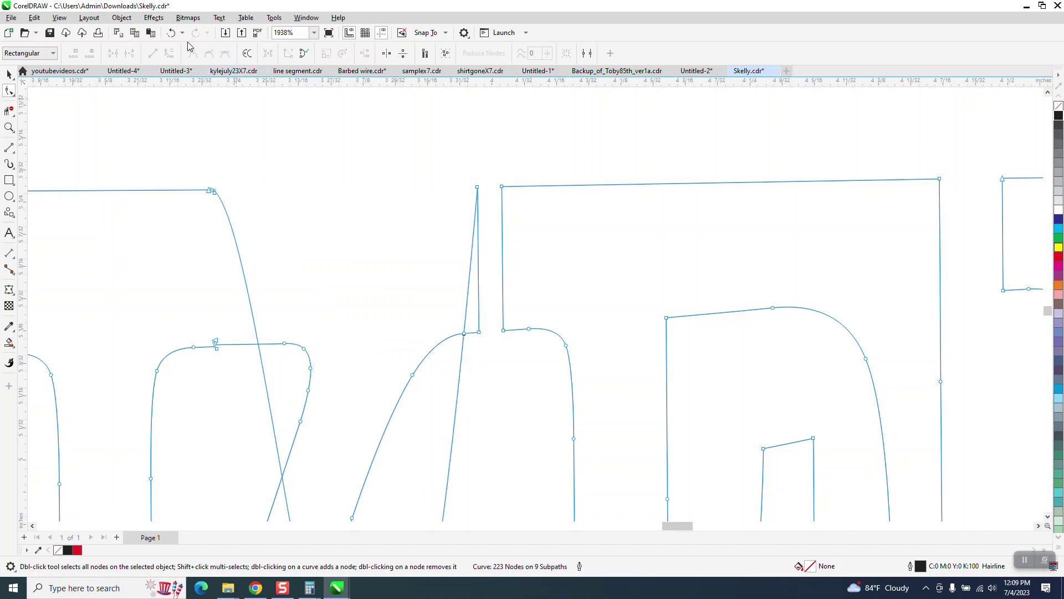
pyautogui.click(171, 33)
pyautogui.moveTo(525, 179); pyautogui.dragTo(501, 332)
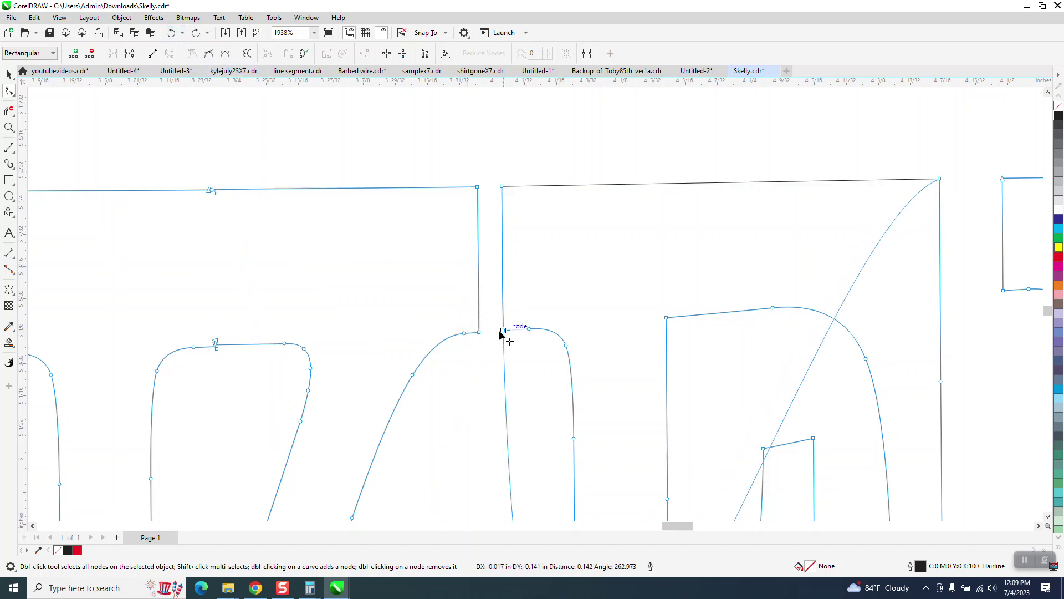
pyautogui.click(171, 33)
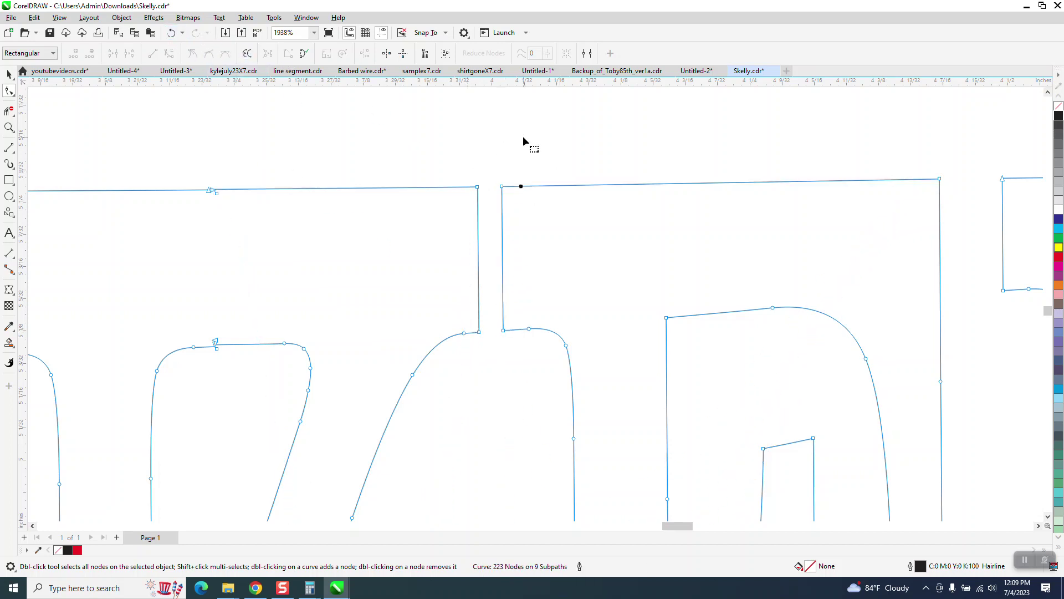
# Step: Move the left edge nodes of the E's top serif onto the K's upper-right serif and delete the dividing segments
pyautogui.moveTo(496, 149); pyautogui.dragTo(478, 332)
pyautogui.click(9, 110)
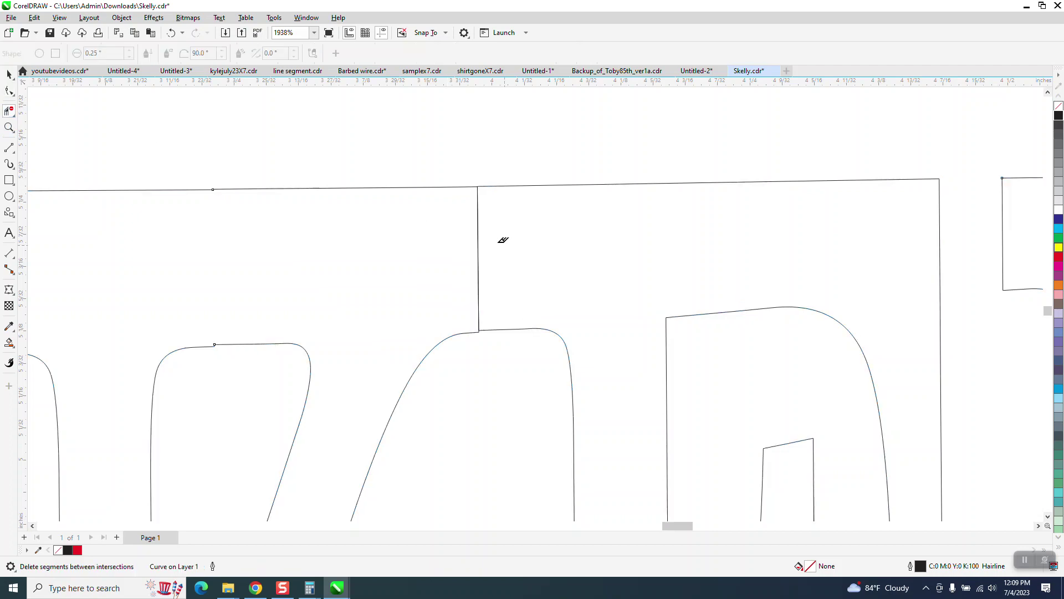
pyautogui.moveTo(456, 243); pyautogui.dragTo(507, 243)
pyautogui.click(481, 319)
# Step: Move the left edge nodes of the first L's top serif onto the E's right edge and delete the segments separating them
pyautogui.scroll(-3, 388, 264)
pyautogui.scroll(-1, 532, 254)
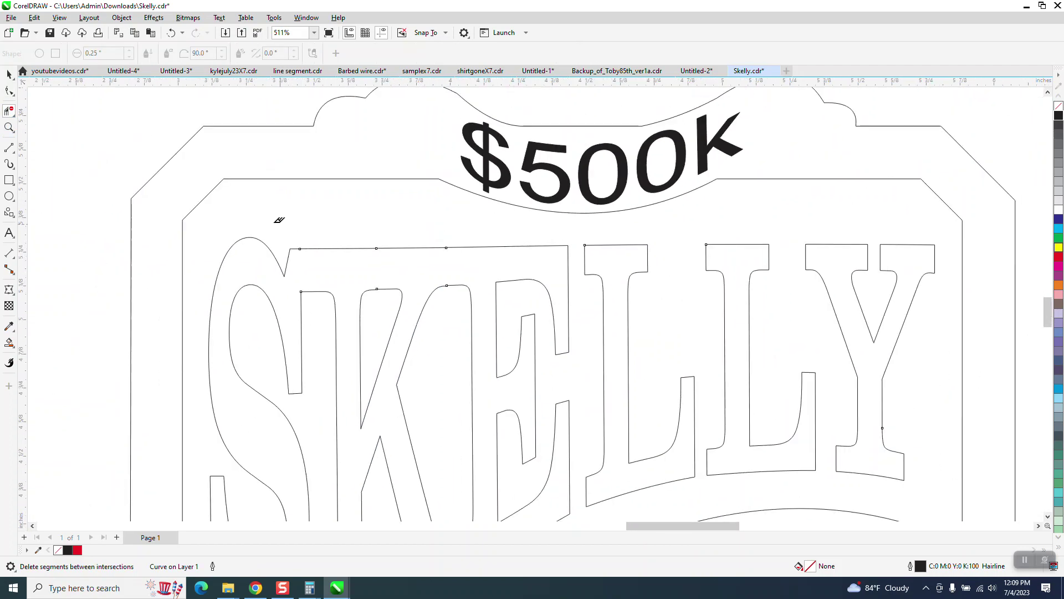
pyautogui.scroll(-1, 51, 113)
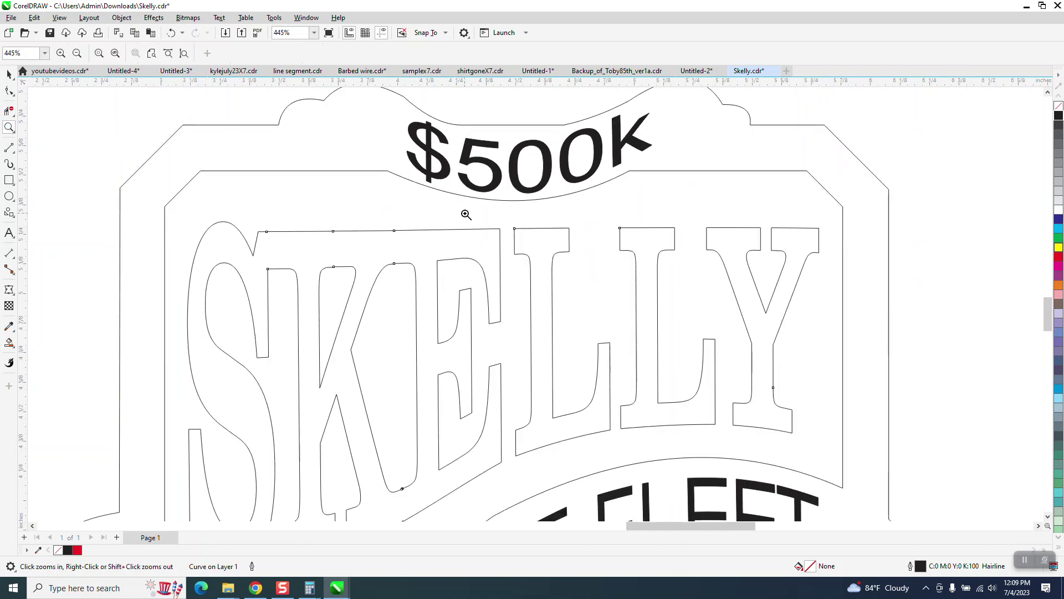
pyautogui.moveTo(466, 211); pyautogui.dragTo(641, 300)
pyautogui.click(309, 150)
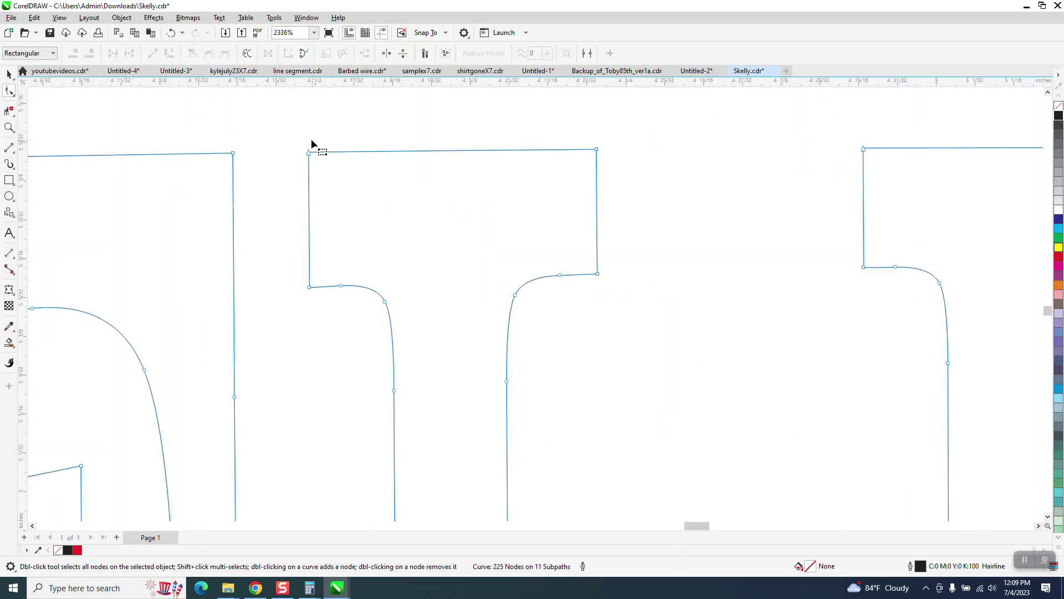
pyautogui.moveTo(310, 291); pyautogui.dragTo(233, 289)
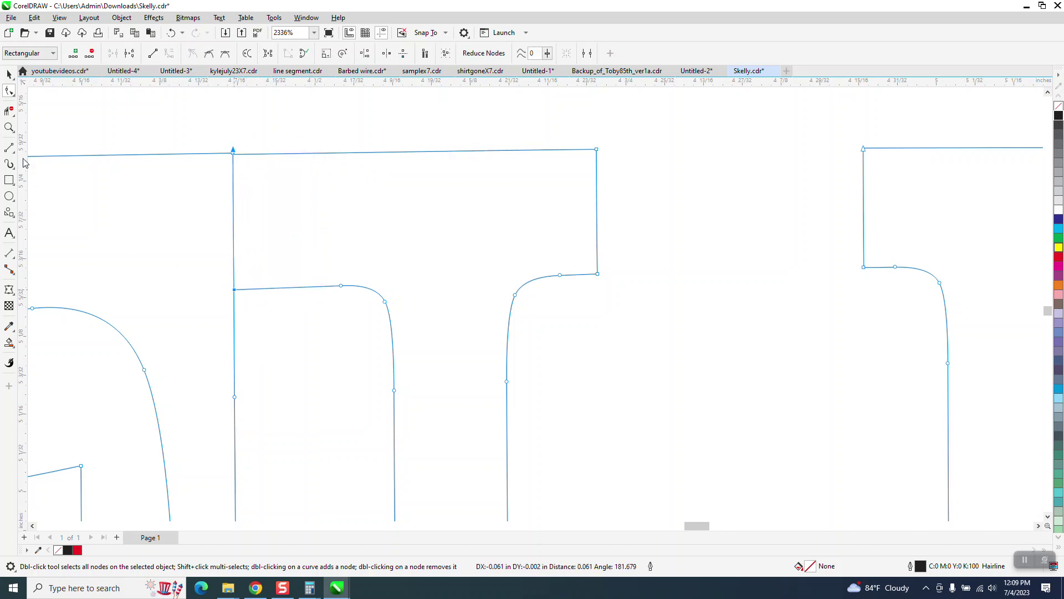
pyautogui.click(9, 110)
pyautogui.moveTo(203, 208); pyautogui.dragTo(268, 216)
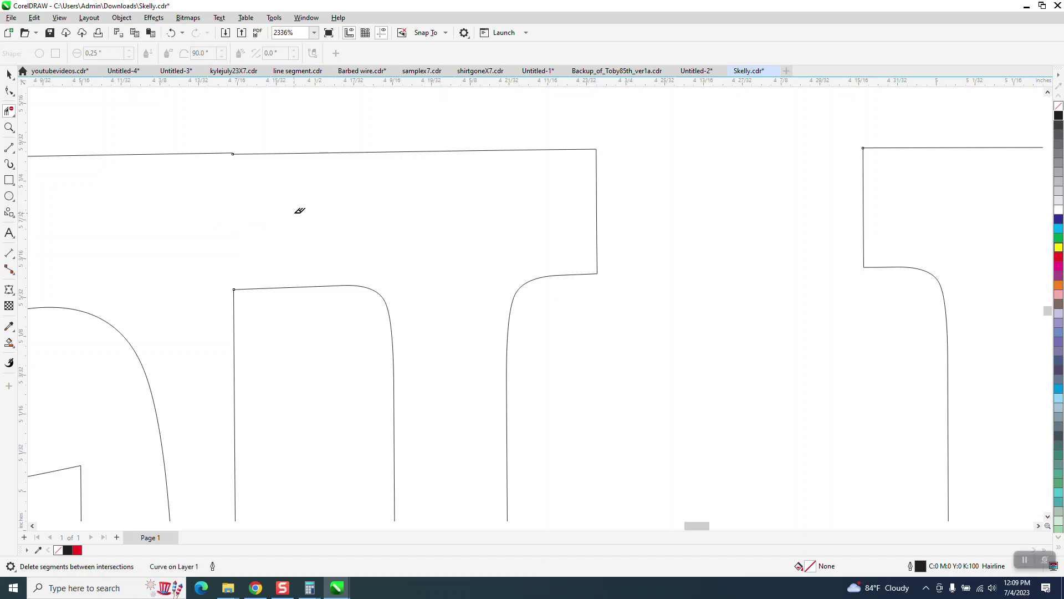
# Step: Move the right edge nodes of the second L's top serif onto the Y's upper-left serif and delete the dividing segments
pyautogui.scroll(-2, 267, 214)
pyautogui.scroll(-4, 656, 257)
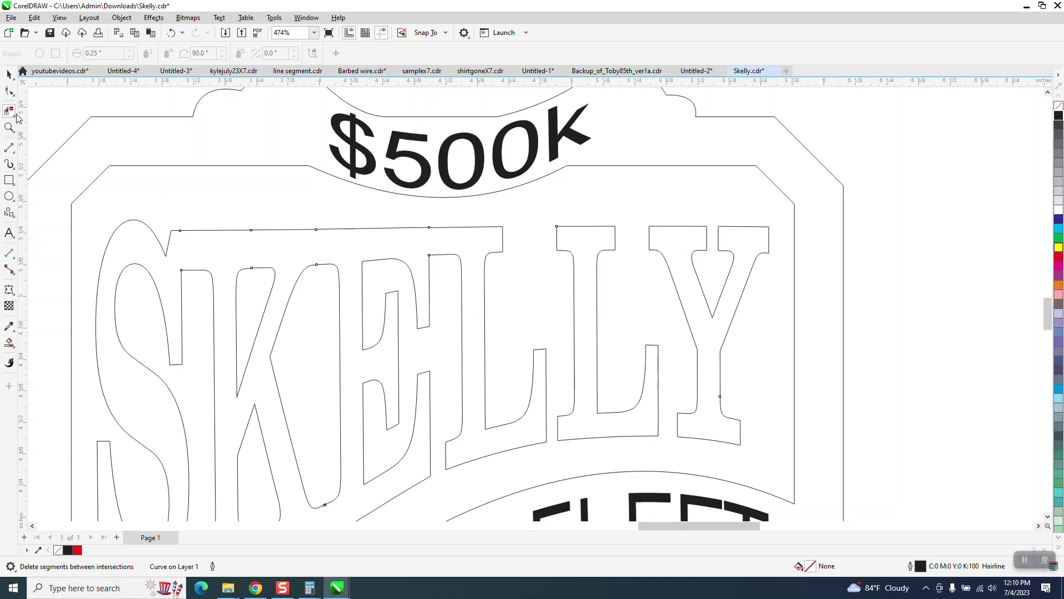
pyautogui.click(10, 91)
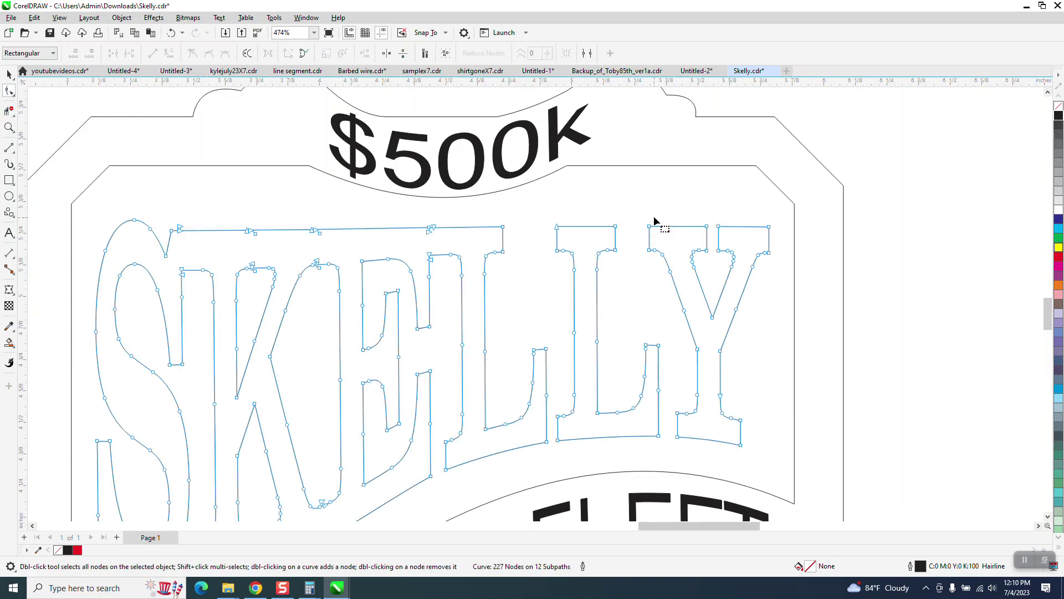
pyautogui.moveTo(611, 214); pyautogui.dragTo(620, 256)
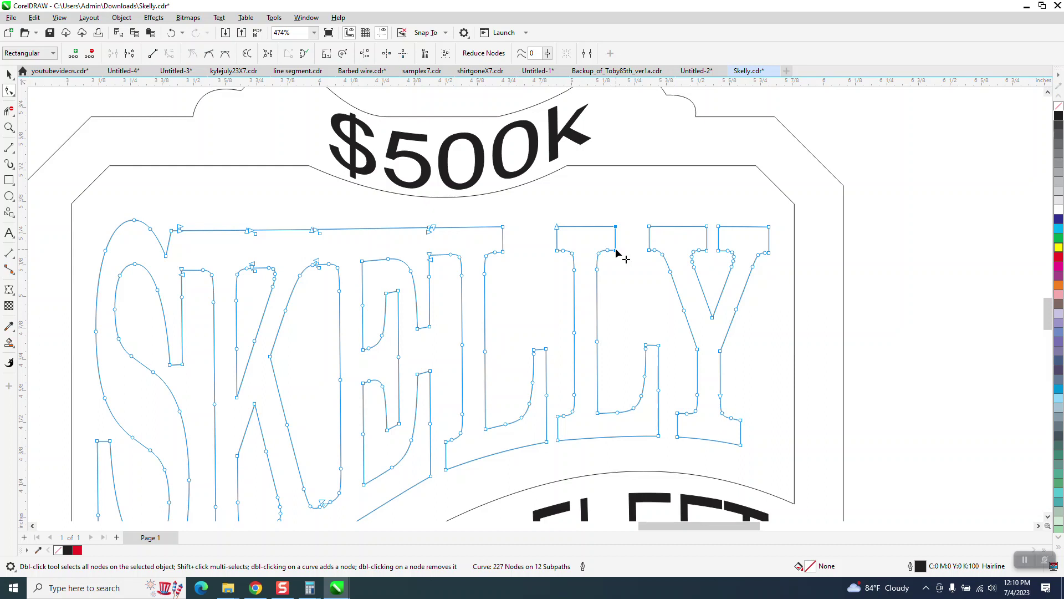
pyautogui.moveTo(617, 253); pyautogui.dragTo(646, 255)
pyautogui.click(9, 111)
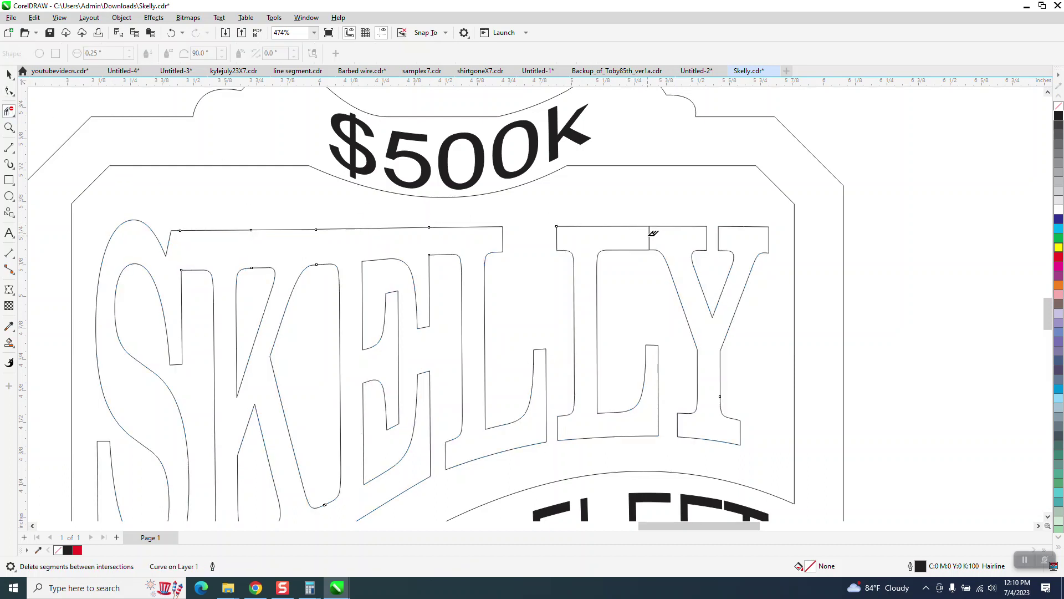
pyautogui.click(651, 236)
# Step: Move the right edge nodes of the Y's upper-left serif onto its upper-right serif and delete the dividing segment
pyautogui.click(10, 92)
pyautogui.moveTo(705, 217); pyautogui.dragTo(718, 250)
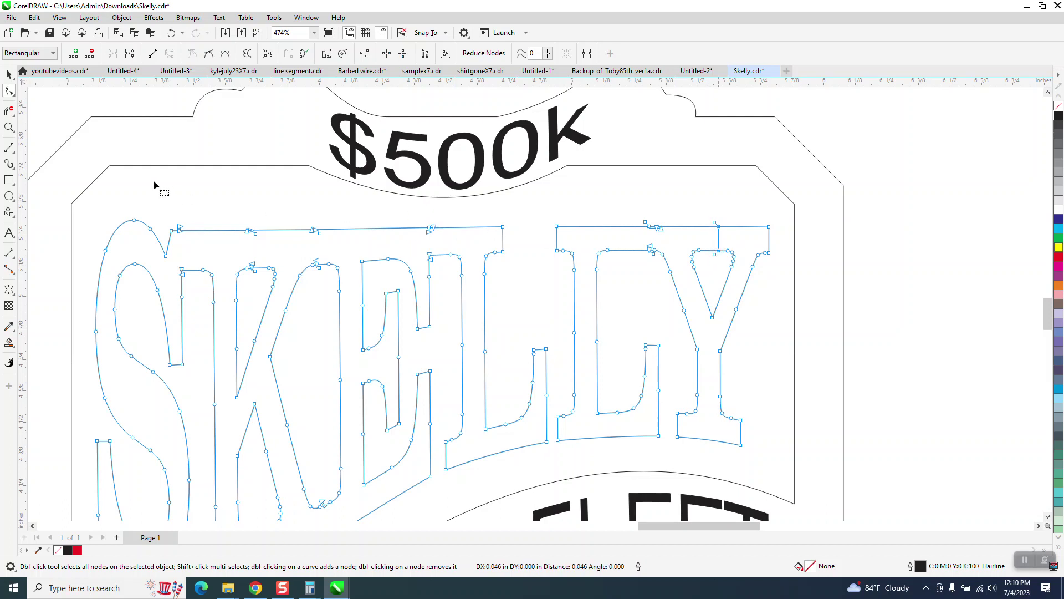
pyautogui.click(8, 110)
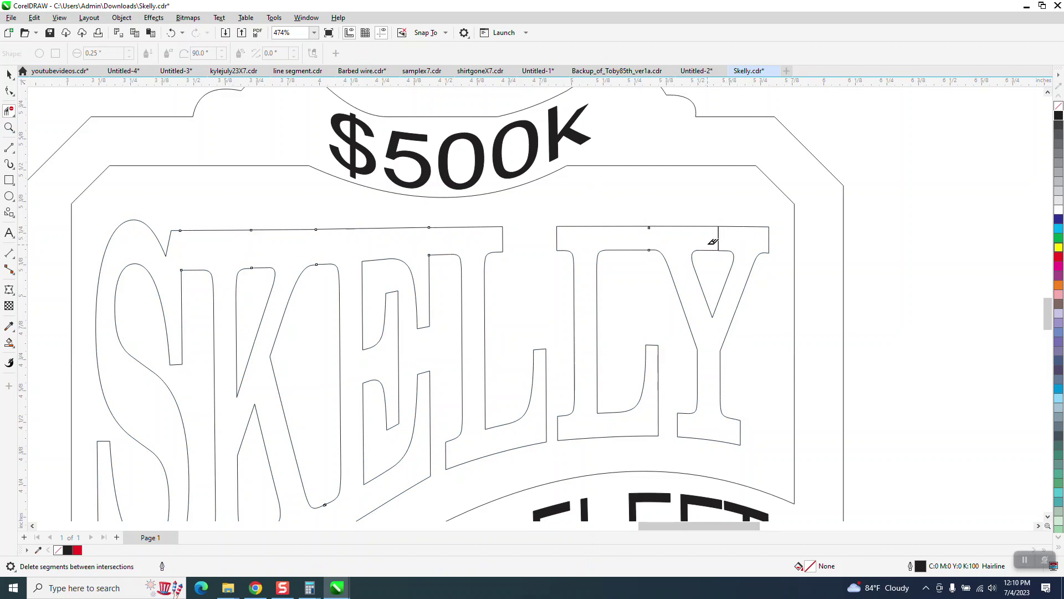
pyautogui.click(719, 239)
# Step: Move the right edge nodes of the Y's upper-right serif onto the frame's right edge and delete the dividing segments
pyautogui.click(9, 90)
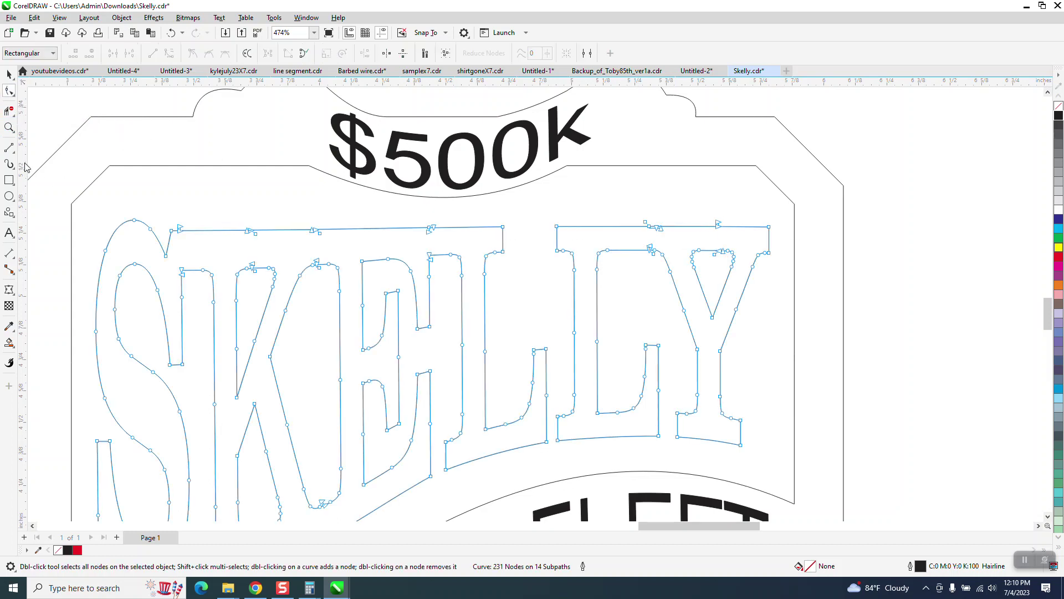
pyautogui.click(9, 128)
pyautogui.moveTo(730, 218); pyautogui.dragTo(799, 282)
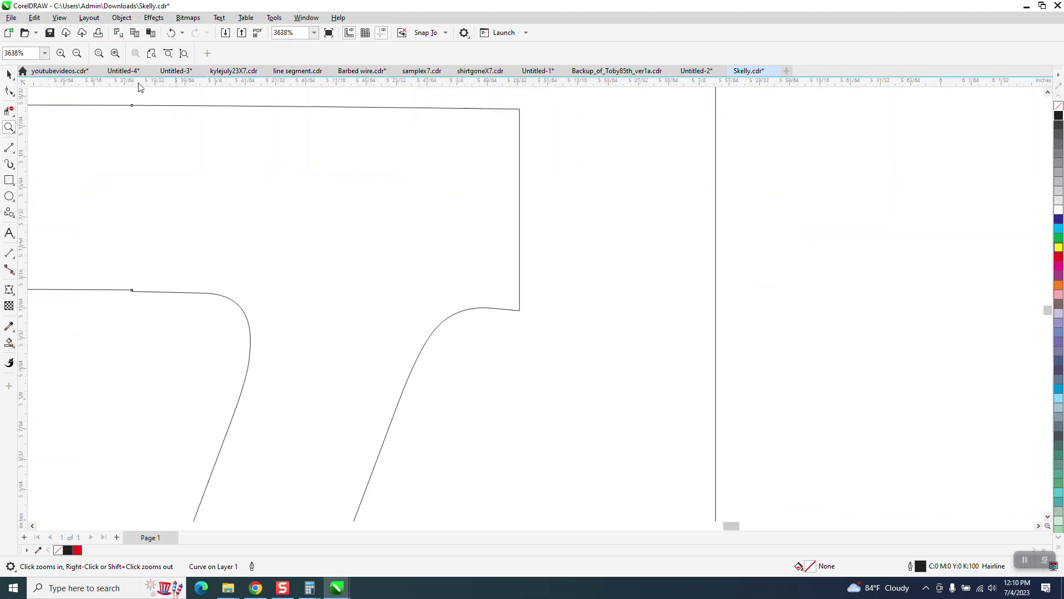
pyautogui.click(9, 91)
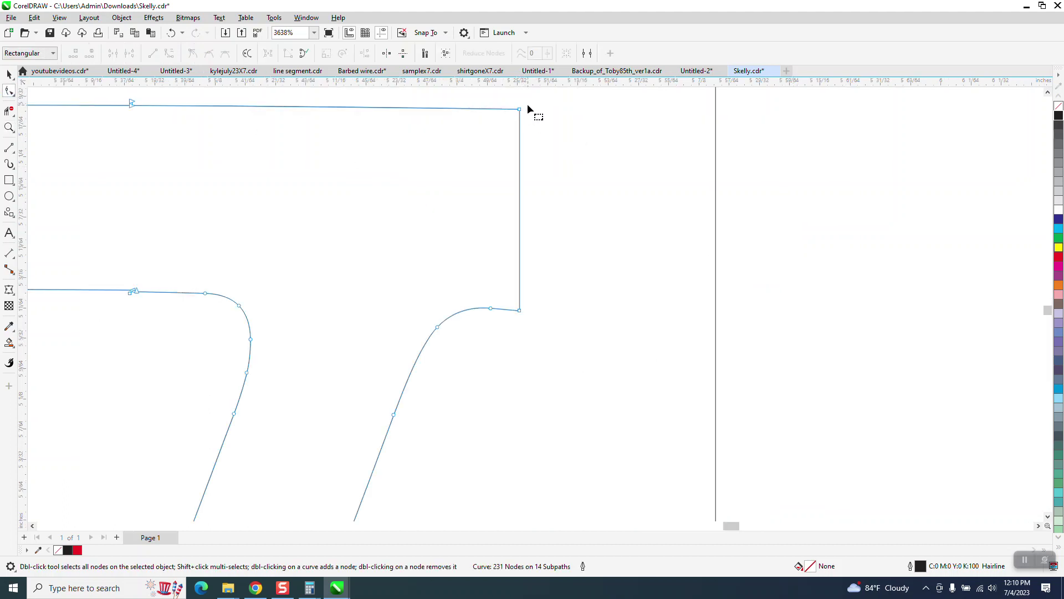
pyautogui.moveTo(528, 109); pyautogui.dragTo(723, 313)
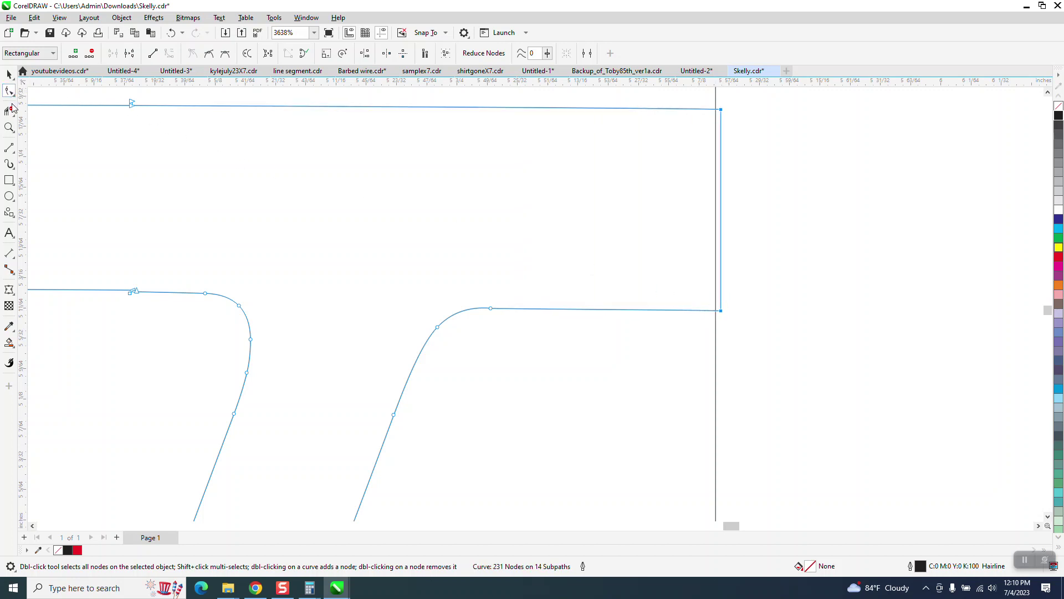
pyautogui.moveTo(676, 180); pyautogui.dragTo(767, 202)
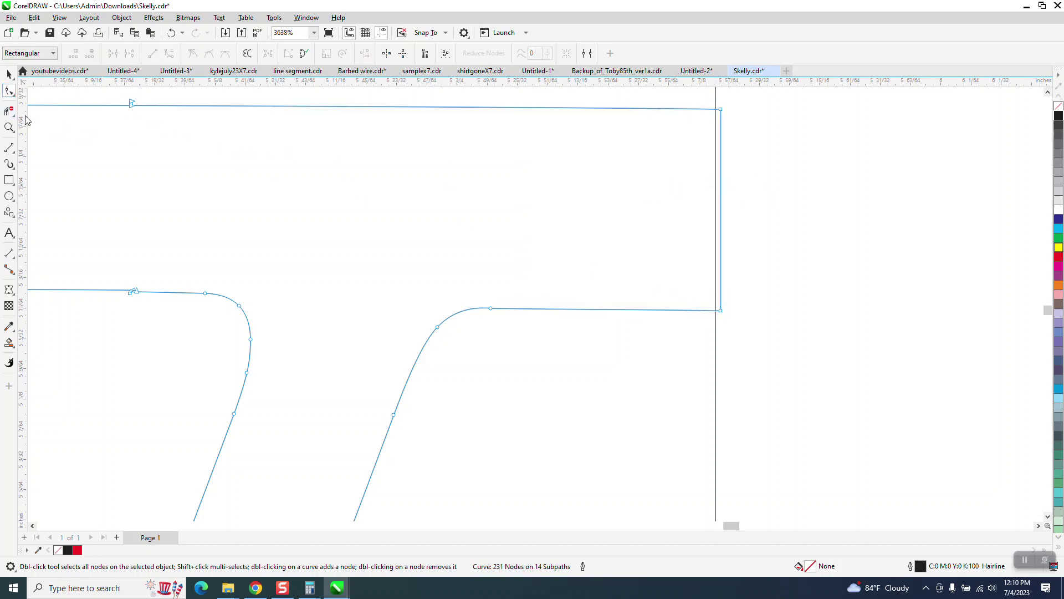
pyautogui.click(9, 111)
pyautogui.scroll(-8, 610, 190)
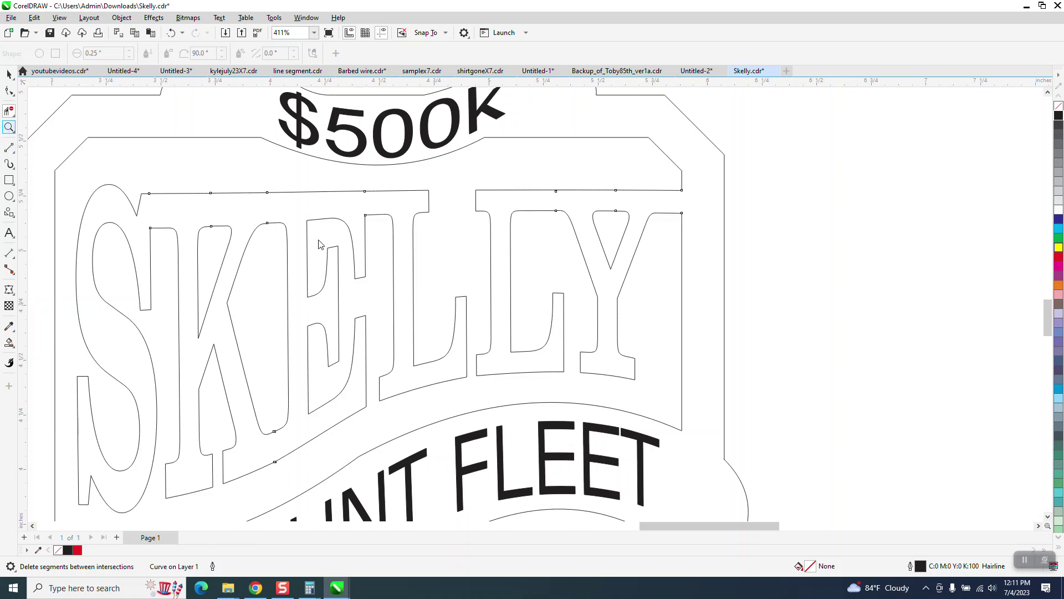
# Step: Try to draw a three-point curve from the lower corner of the Y's bottom-right serif to the frame's right edge
pyautogui.moveTo(543, 313); pyautogui.dragTo(807, 423)
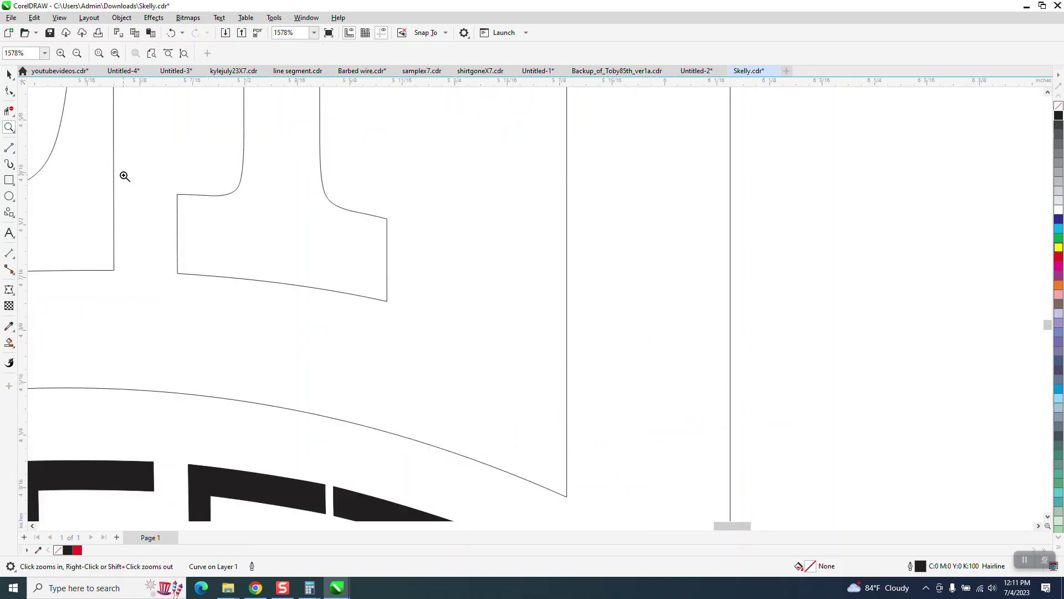
pyautogui.scroll(-3, 384, 185)
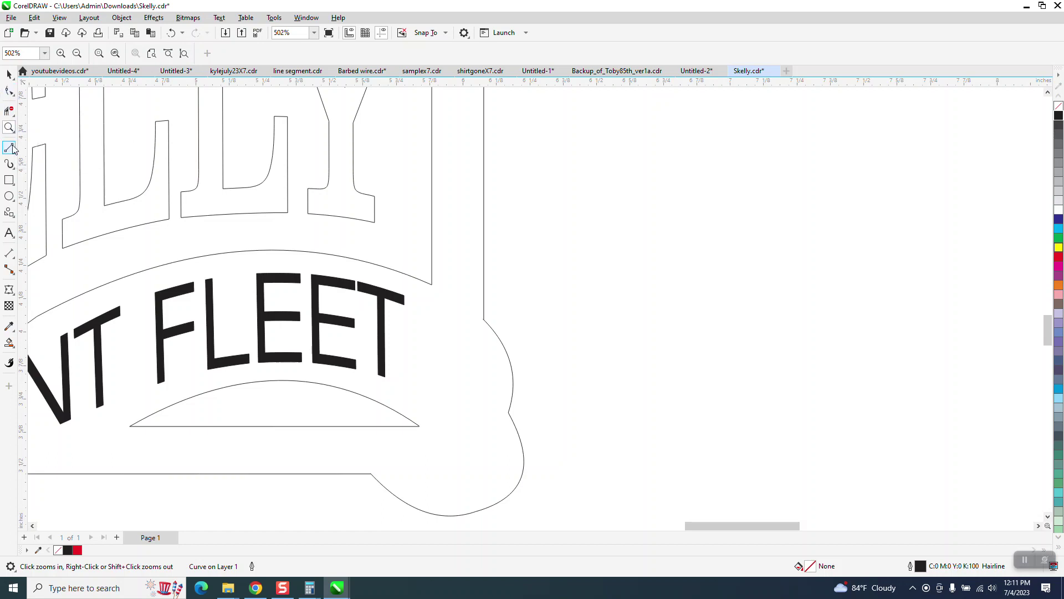
pyautogui.moveTo(351, 165); pyautogui.dragTo(563, 280)
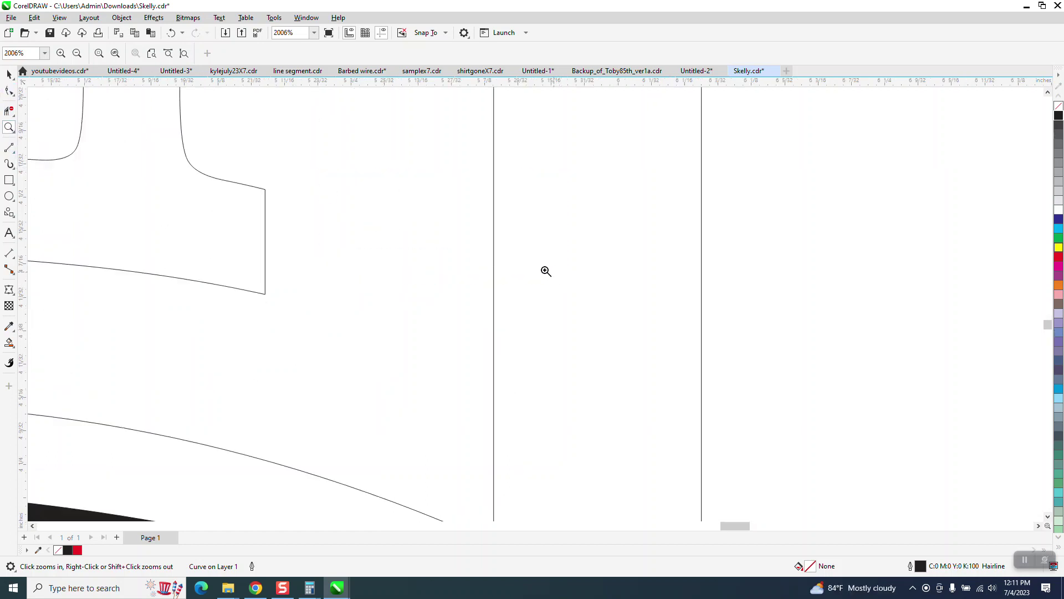
pyautogui.scroll(-4, 528, 263)
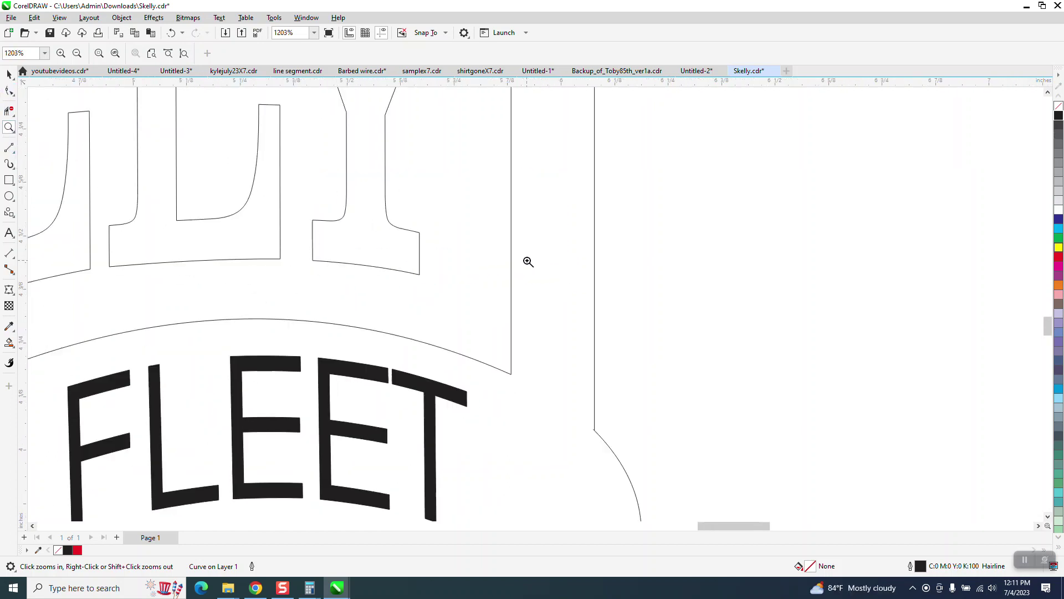
pyautogui.click(9, 147)
pyautogui.click(59, 221)
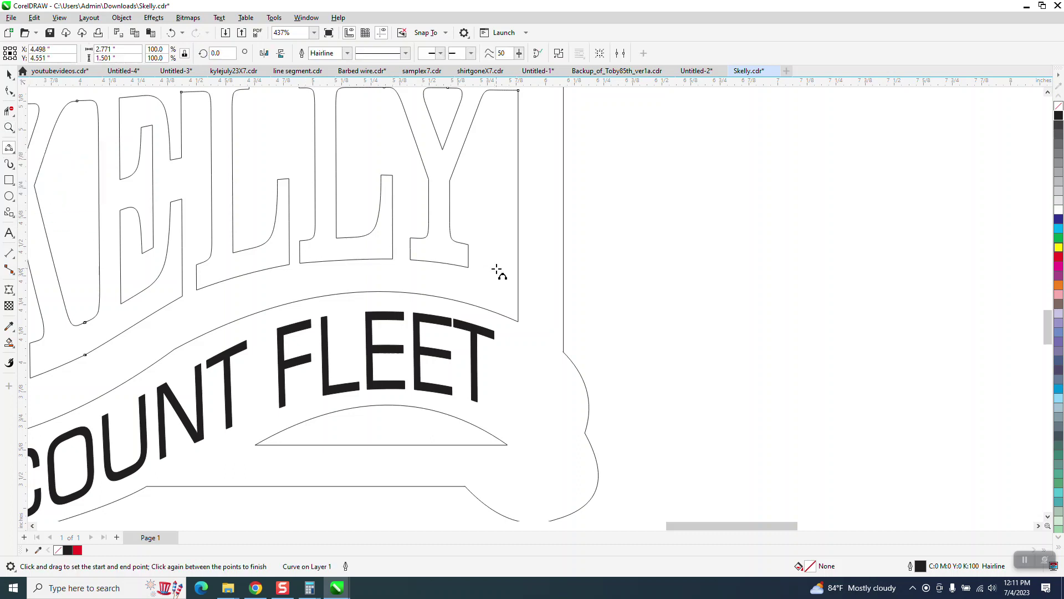
pyautogui.moveTo(498, 280)
pyautogui.mouseDown()
pyautogui.moveTo(520, 283)
pyautogui.moveTo(507, 278)
pyautogui.mouseUp()
pyautogui.click(492, 271)
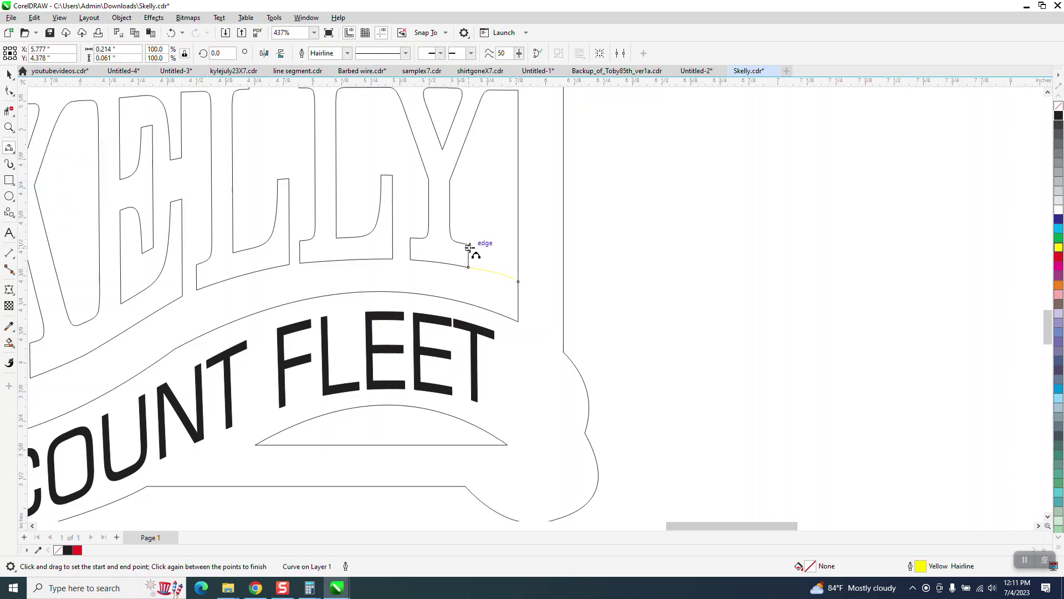
pyautogui.click(10, 79)
pyautogui.click(710, 183)
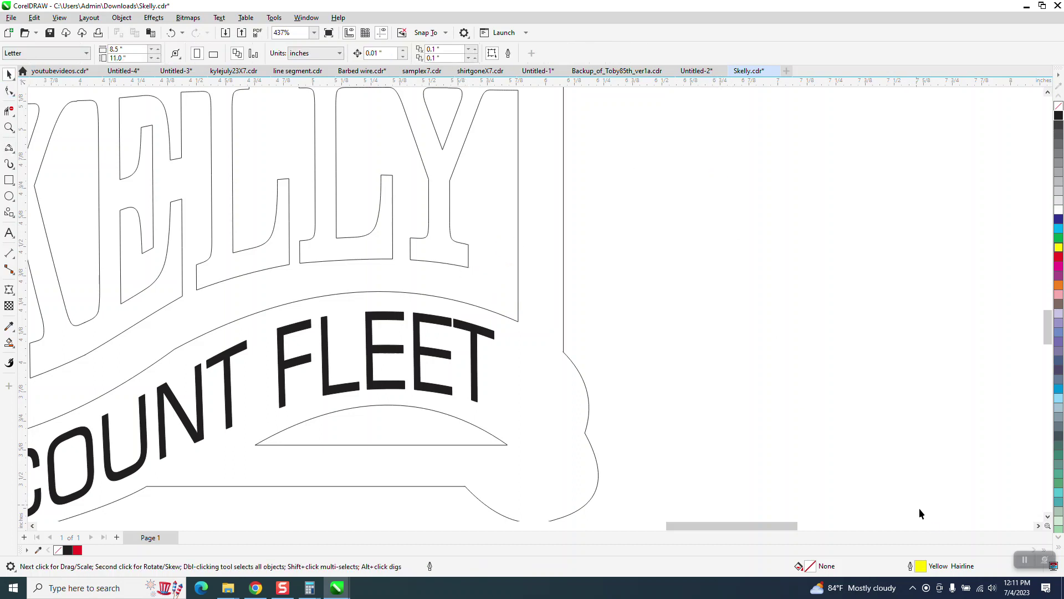
# Step: Set the document's default outline color for graphic objects to red (C:0 M:100 Y:100 K:0)
pyautogui.doubleClick(921, 565)
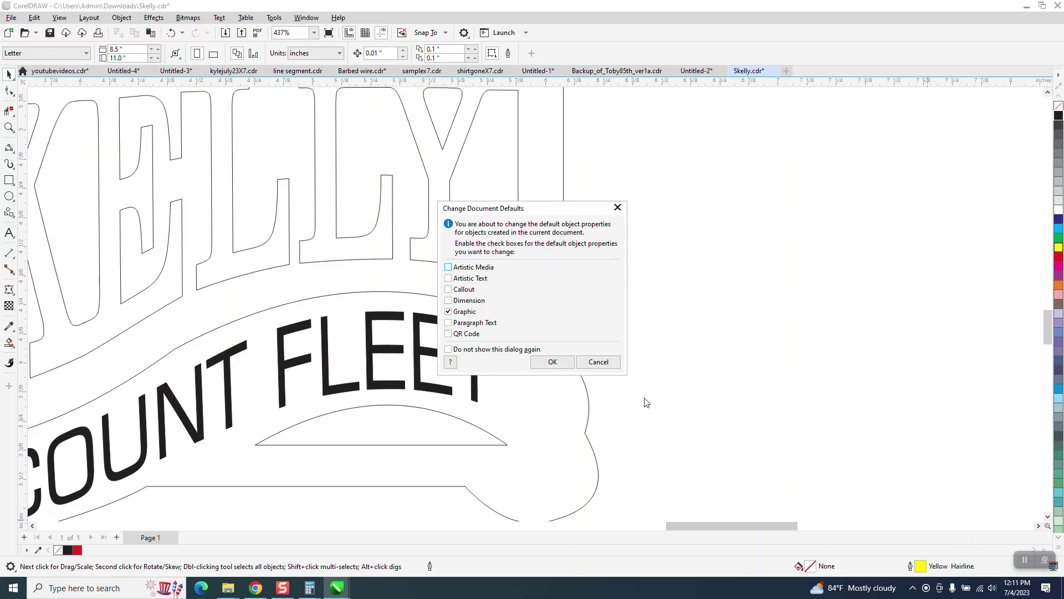
pyautogui.click(561, 363)
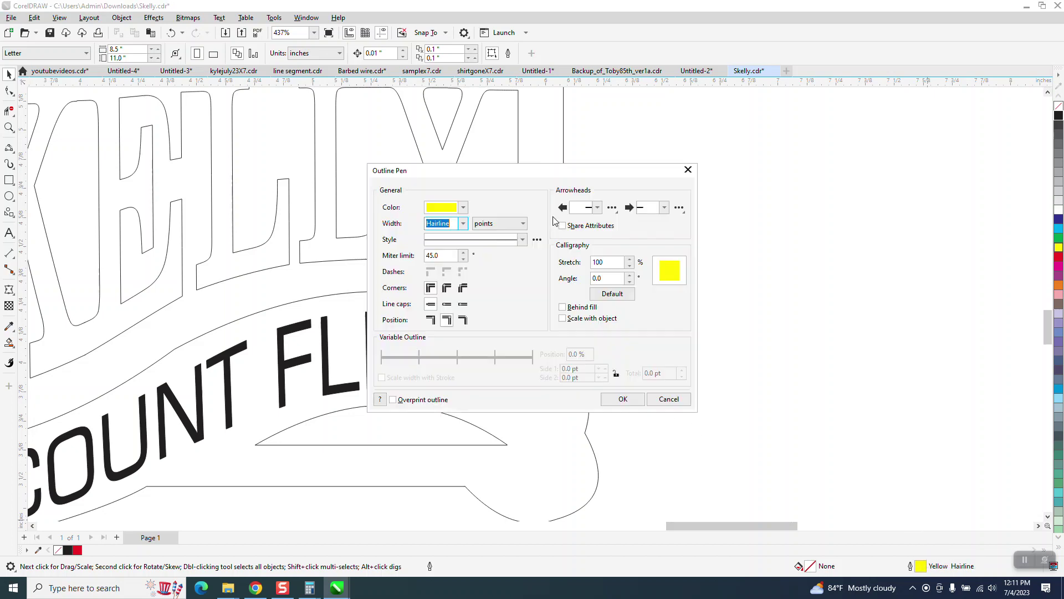
pyautogui.click(463, 208)
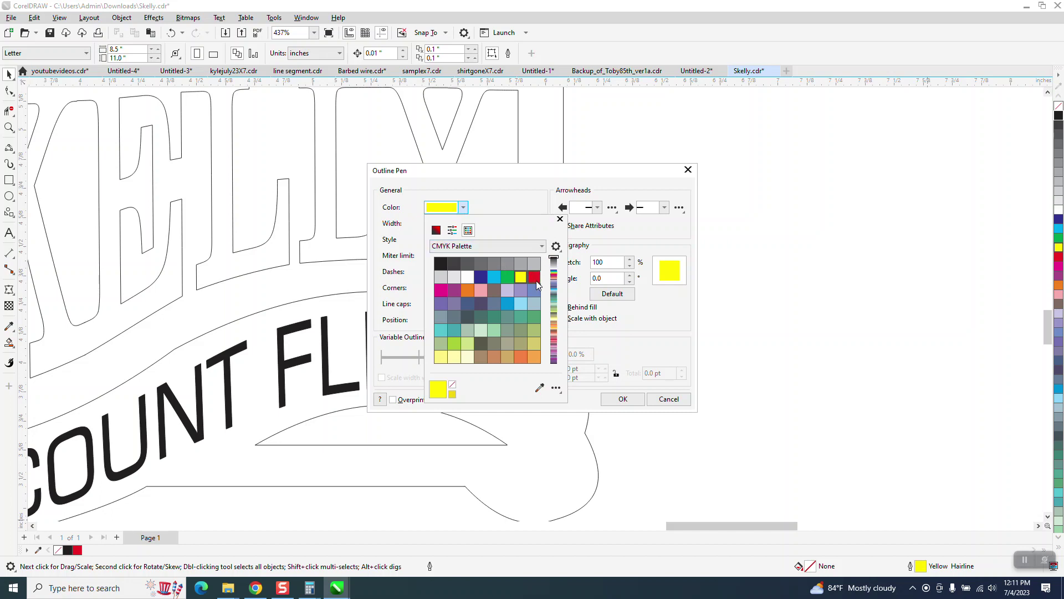
pyautogui.click(534, 277)
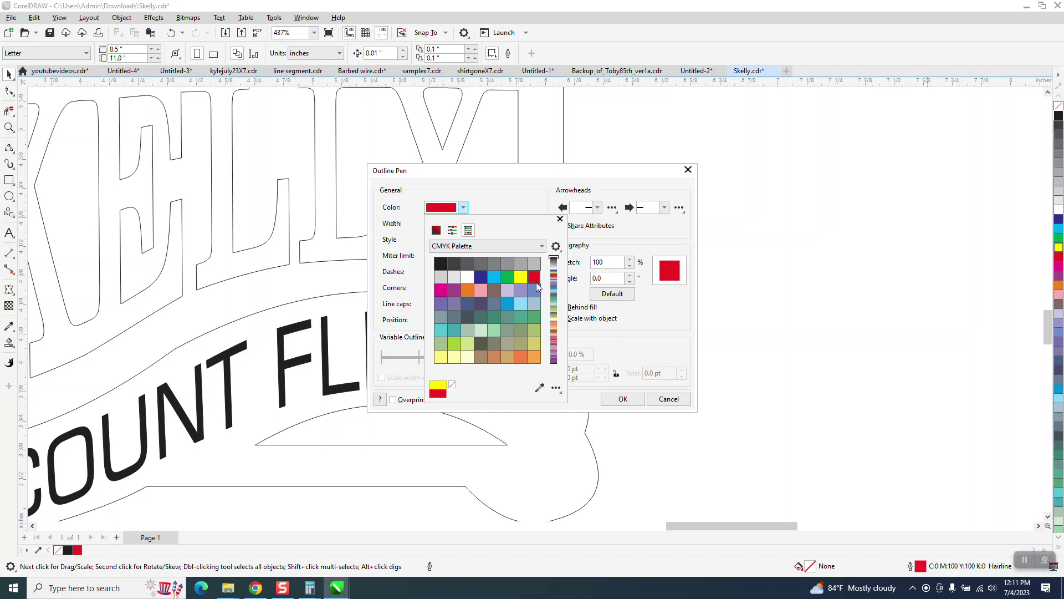
pyautogui.click(636, 403)
pyautogui.click(623, 400)
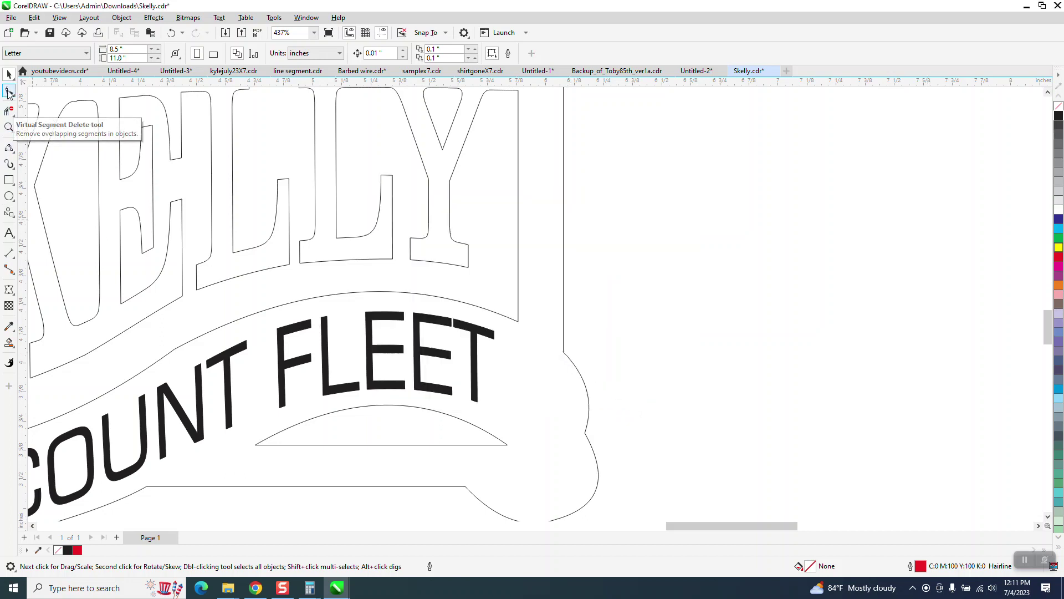
# Step: Draw two three-point curves from the corners of the Y's bottom-right serif to the frame's right edge and delete the segments between them
pyautogui.click(9, 148)
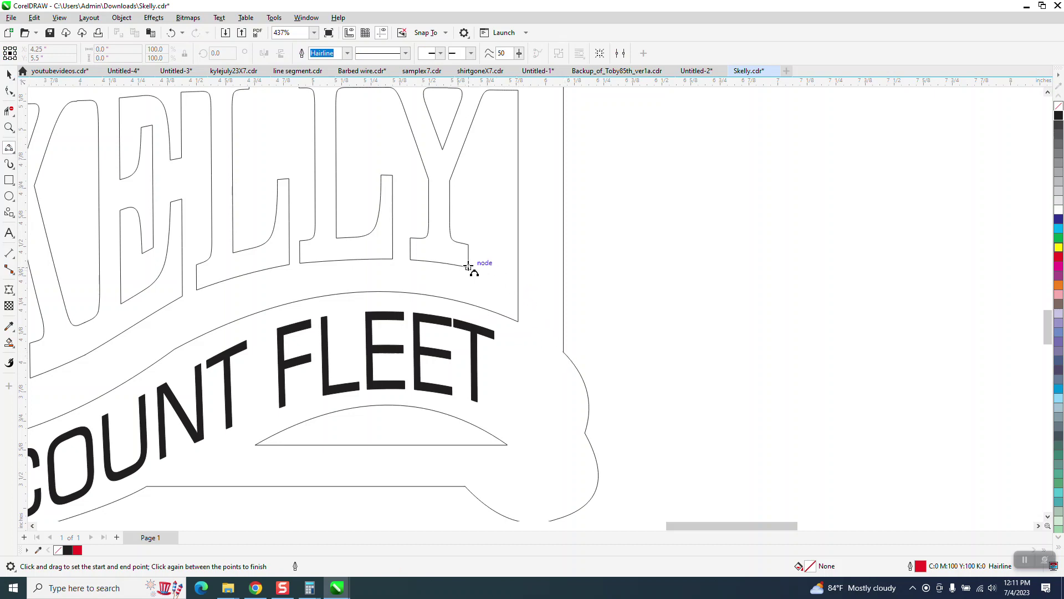
pyautogui.moveTo(468, 266); pyautogui.dragTo(511, 283)
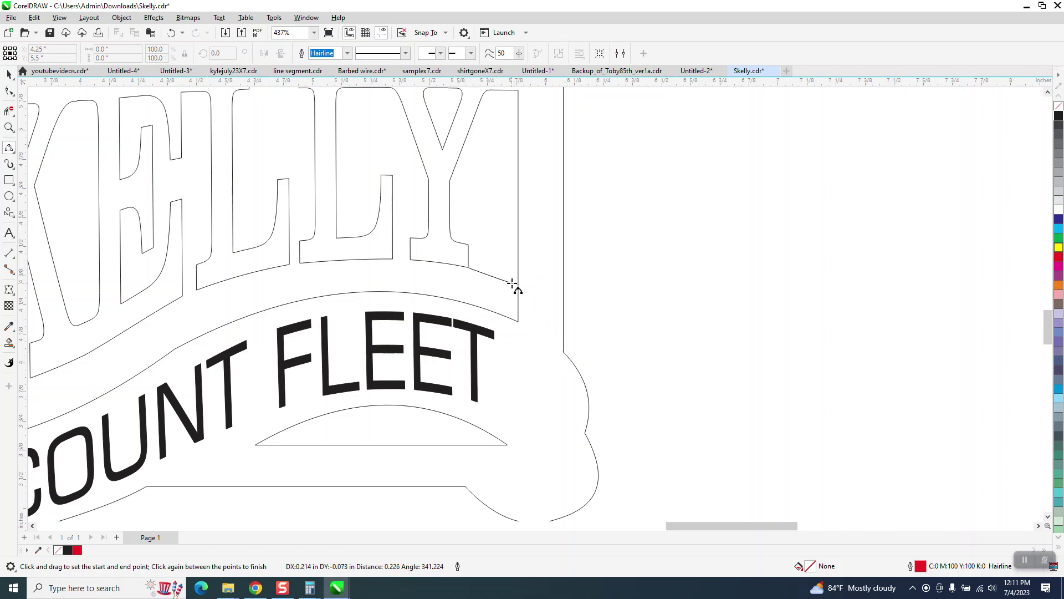
pyautogui.click(511, 282)
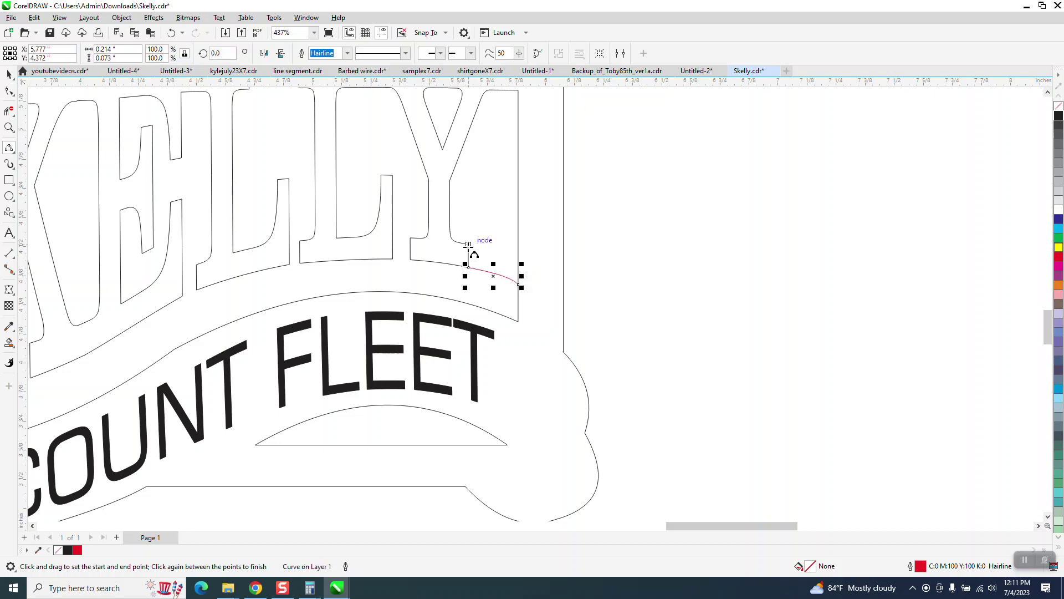
pyautogui.moveTo(469, 244); pyautogui.dragTo(513, 258)
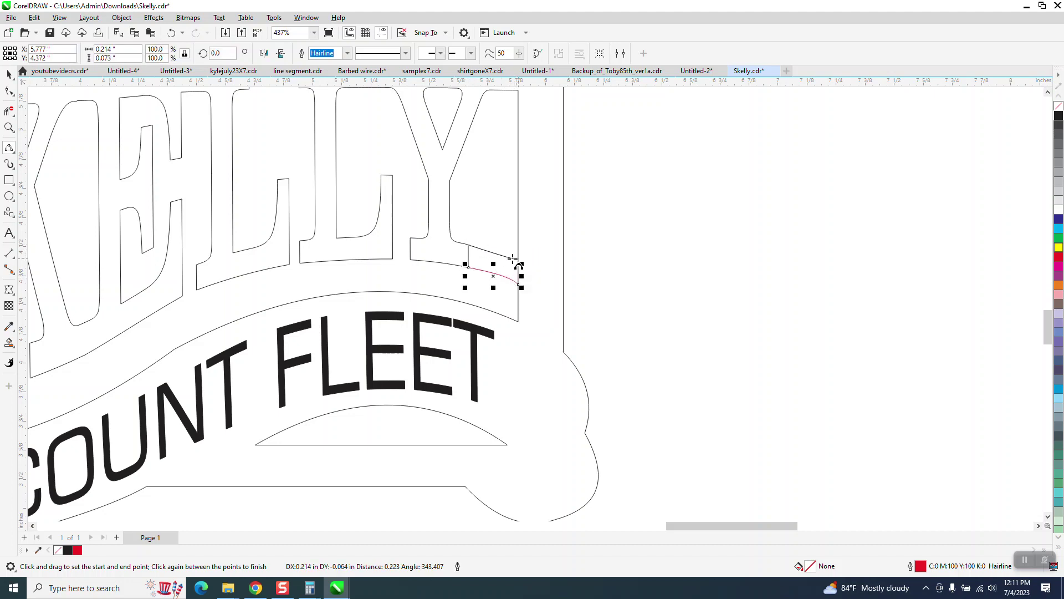
pyautogui.click(513, 256)
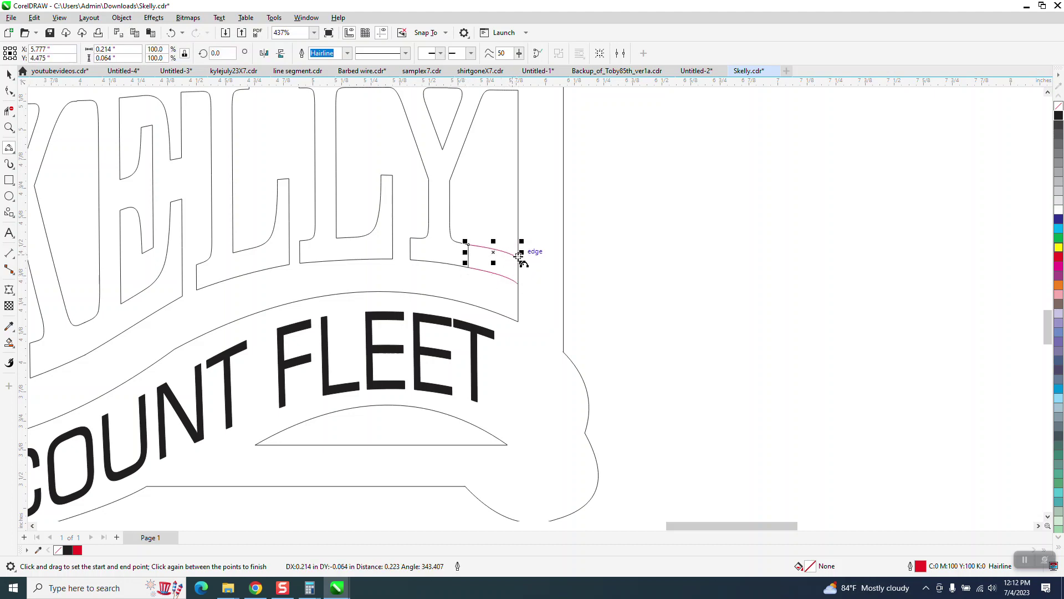
pyautogui.click(469, 256)
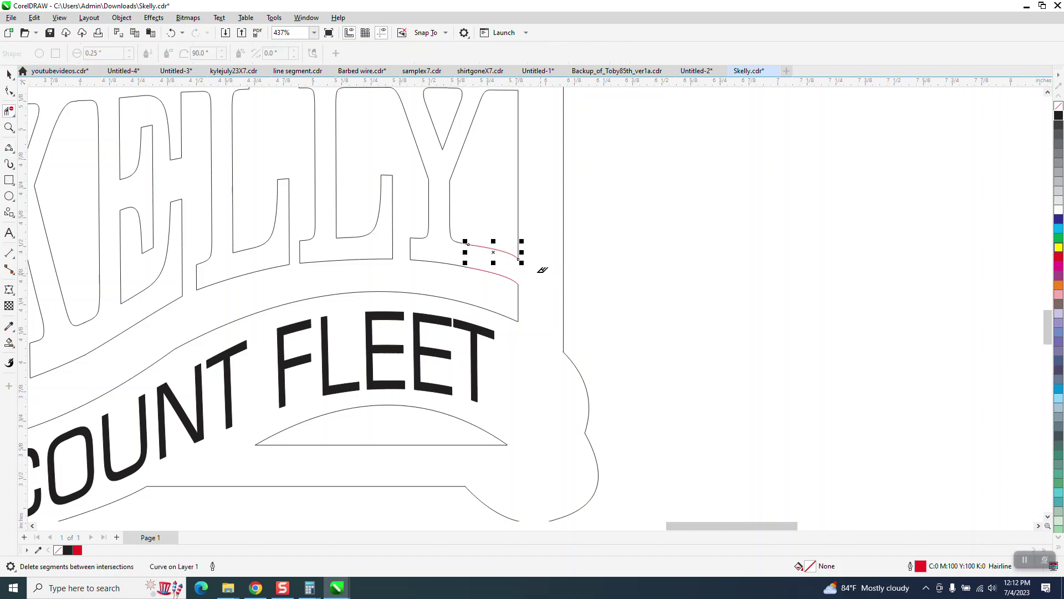
# Step: Move the left edge nodes of the Y's bottom serif onto the second L's right edge and delete the dividing segments
pyautogui.scroll(-1, 490, 271)
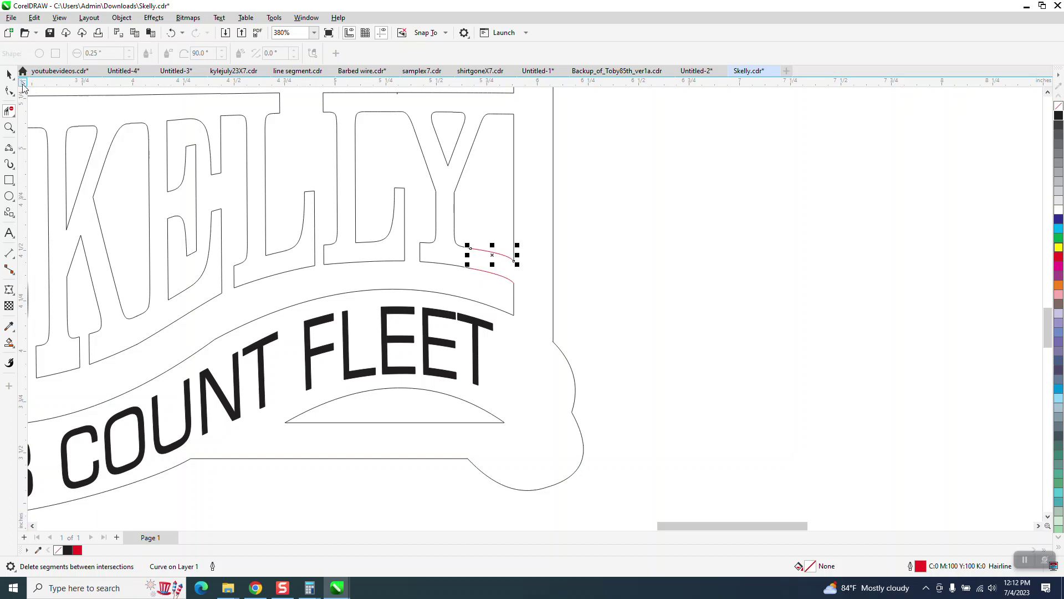
pyautogui.press('space')
pyautogui.click(8, 128)
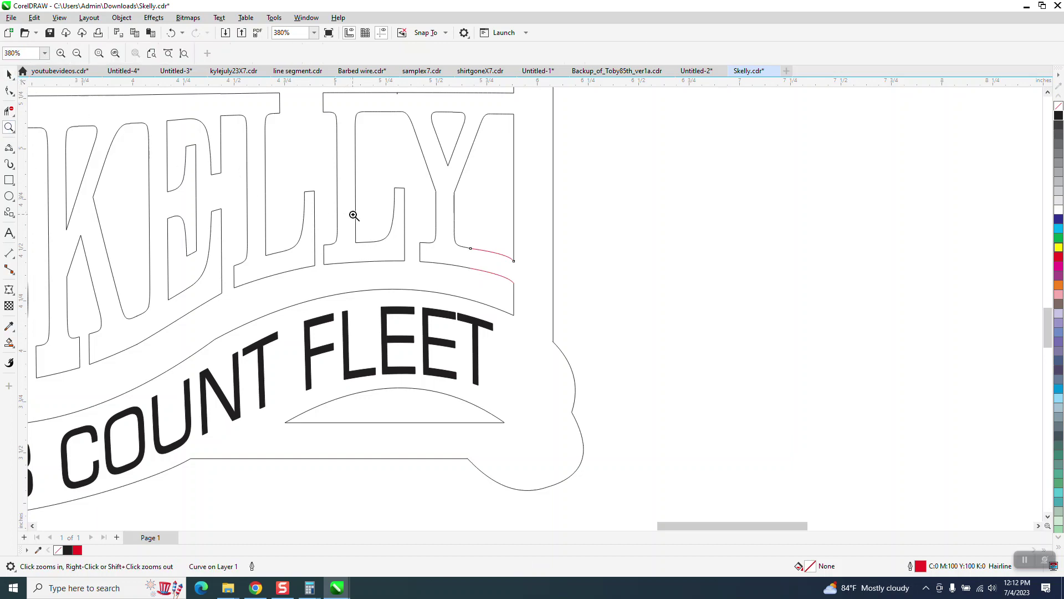
pyautogui.moveTo(352, 214); pyautogui.dragTo(543, 318)
pyautogui.press('F10')
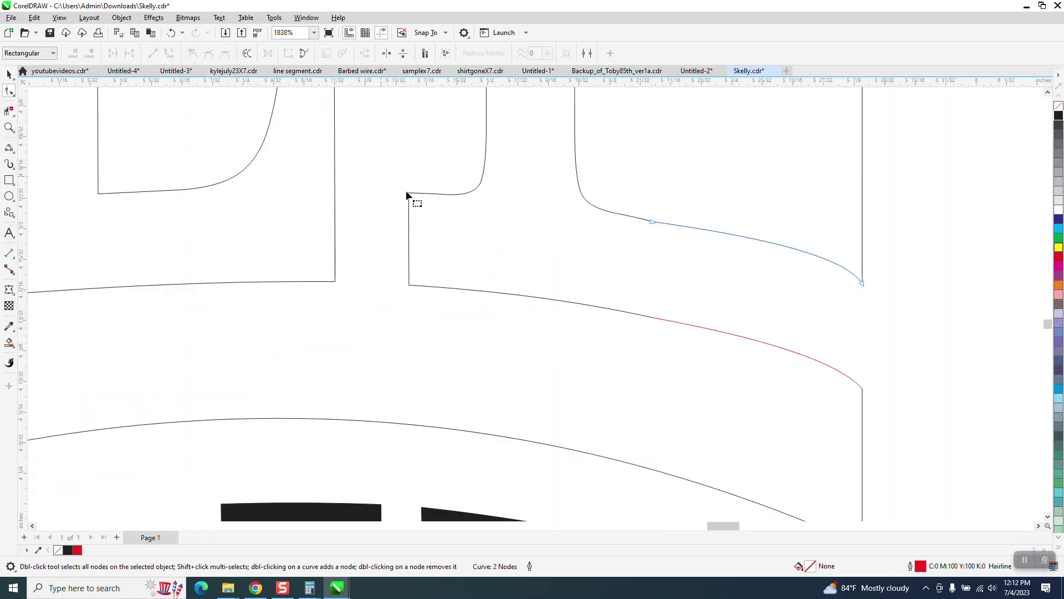
pyautogui.click(408, 193)
pyautogui.moveTo(420, 294); pyautogui.dragTo(334, 282)
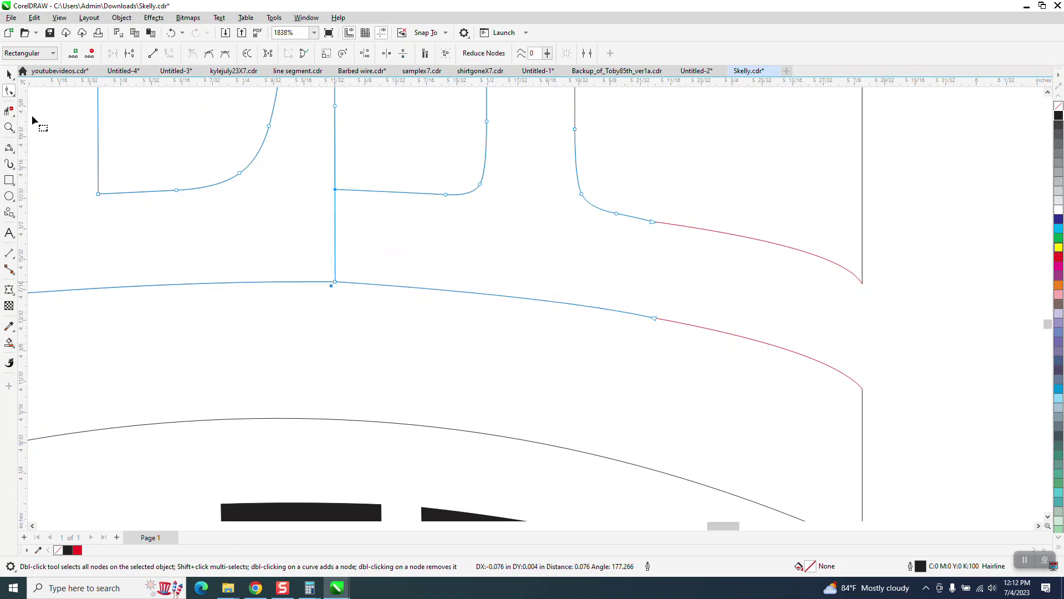
pyautogui.click(9, 111)
pyautogui.moveTo(320, 229); pyautogui.dragTo(370, 237)
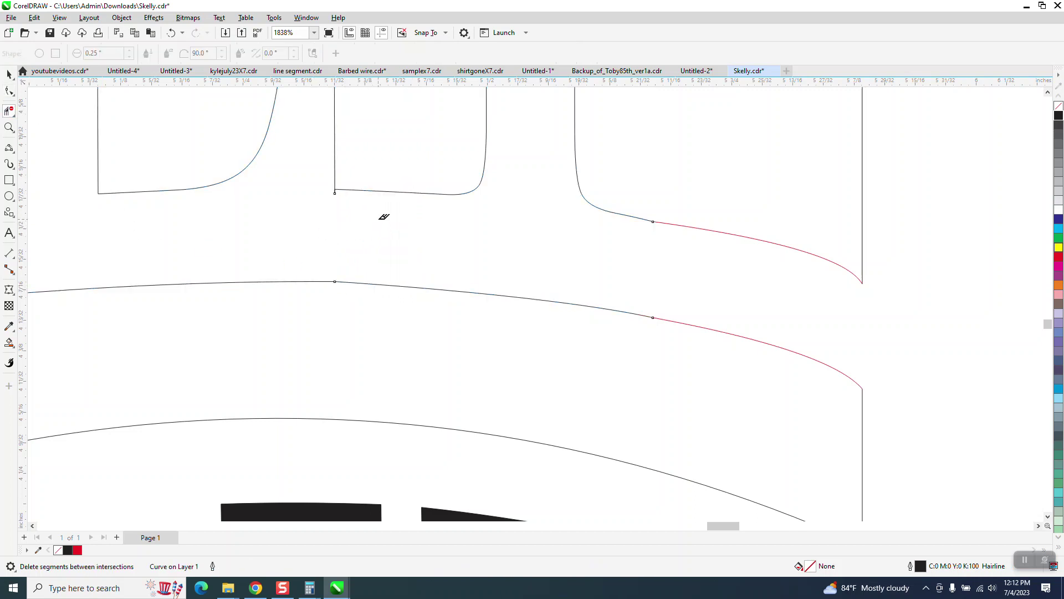
# Step: Move the left edge nodes of the second L's bottom serif onto the first L's right edge
pyautogui.scroll(-5, 549, 216)
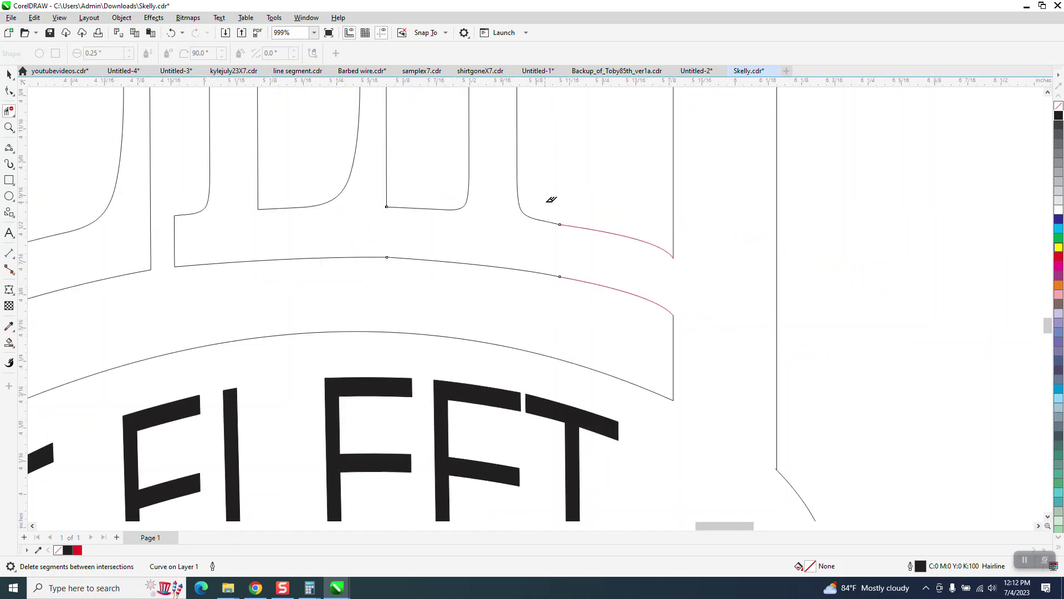
pyautogui.scroll(-2, 617, 230)
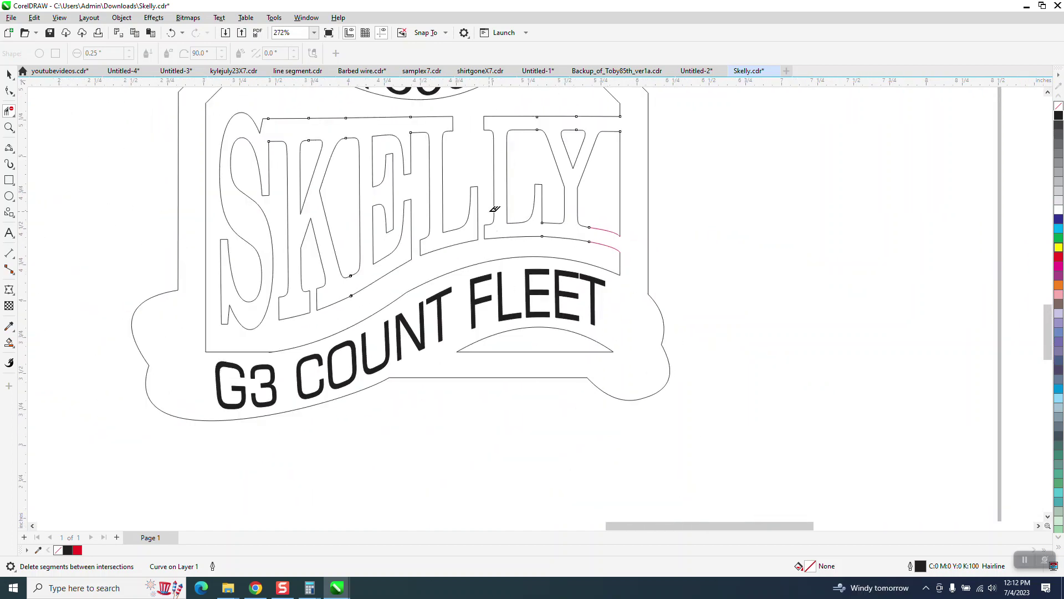
pyautogui.click(9, 127)
pyautogui.moveTo(430, 210); pyautogui.dragTo(583, 266)
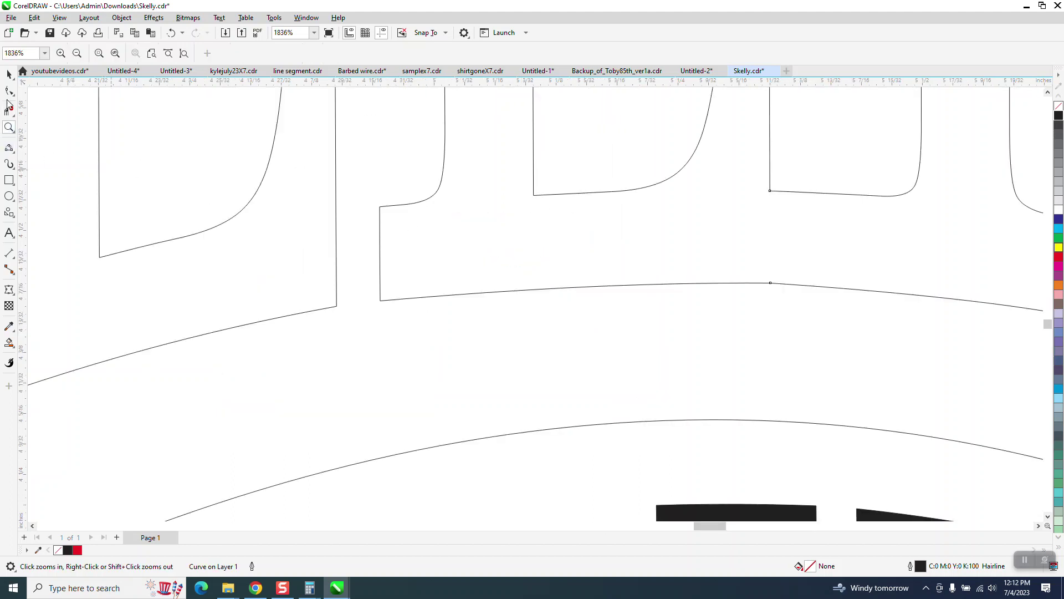
pyautogui.click(9, 92)
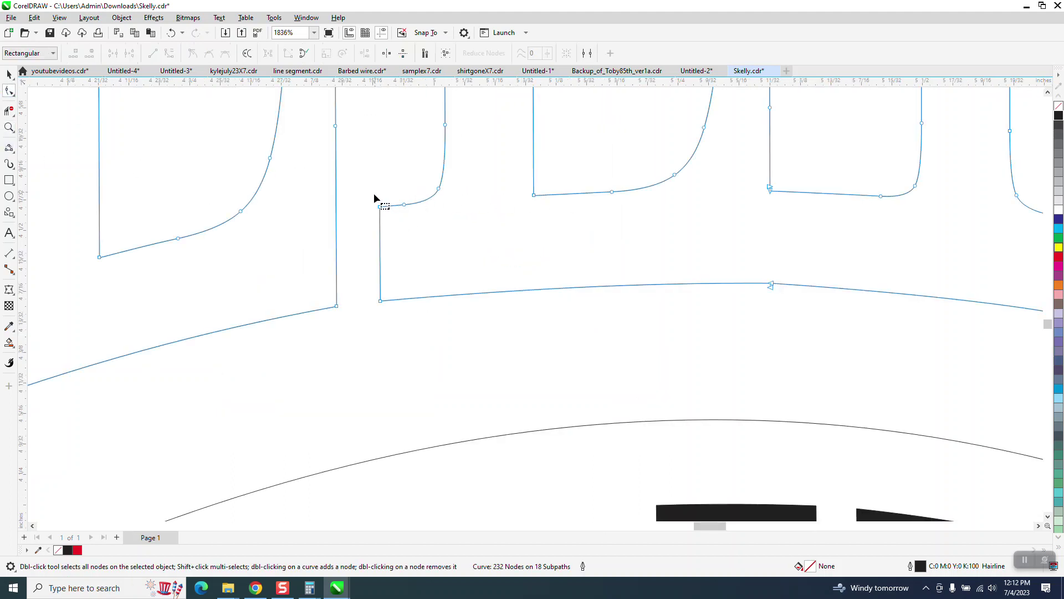
pyautogui.moveTo(374, 194); pyautogui.dragTo(383, 305)
pyautogui.click(381, 297)
pyautogui.moveTo(387, 311); pyautogui.dragTo(340, 309)
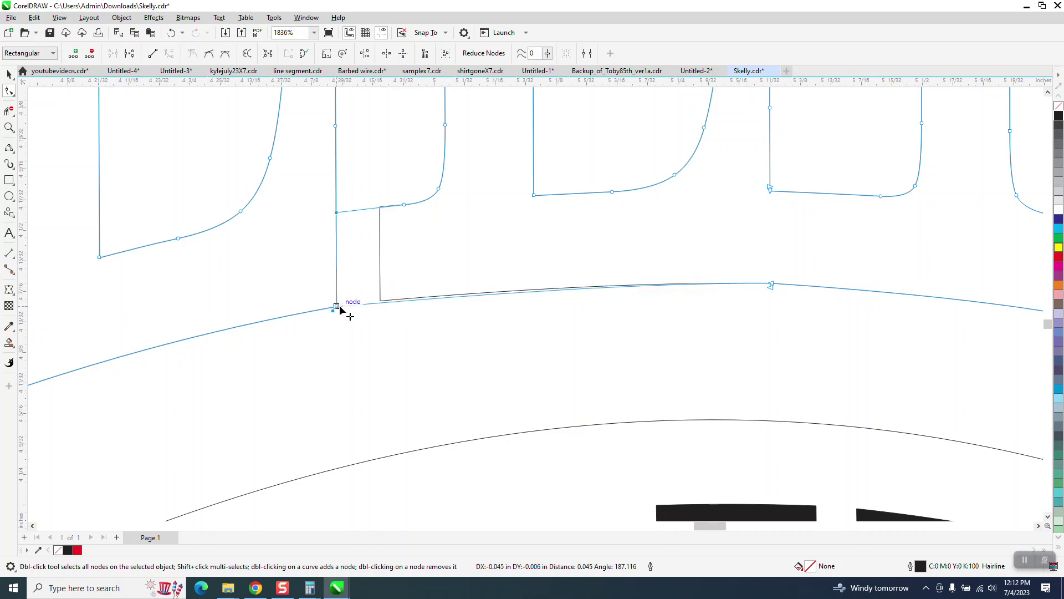
# Step: Try to delete the dividing segments between the two Ls' bottom serifs, and undo the deletions
pyautogui.click(9, 110)
pyautogui.moveTo(304, 261); pyautogui.dragTo(361, 247)
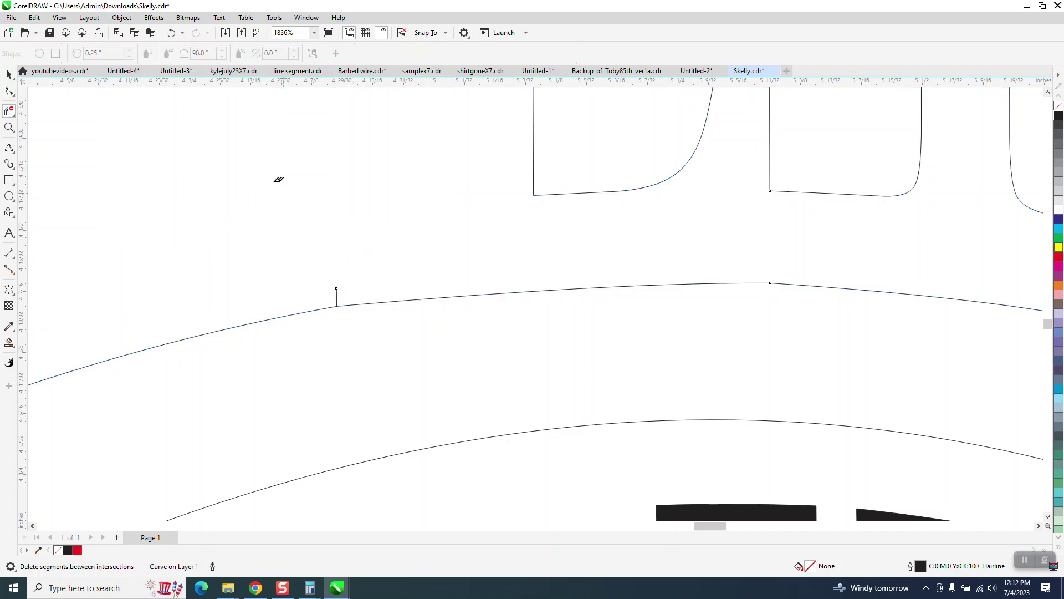
pyautogui.click(172, 32)
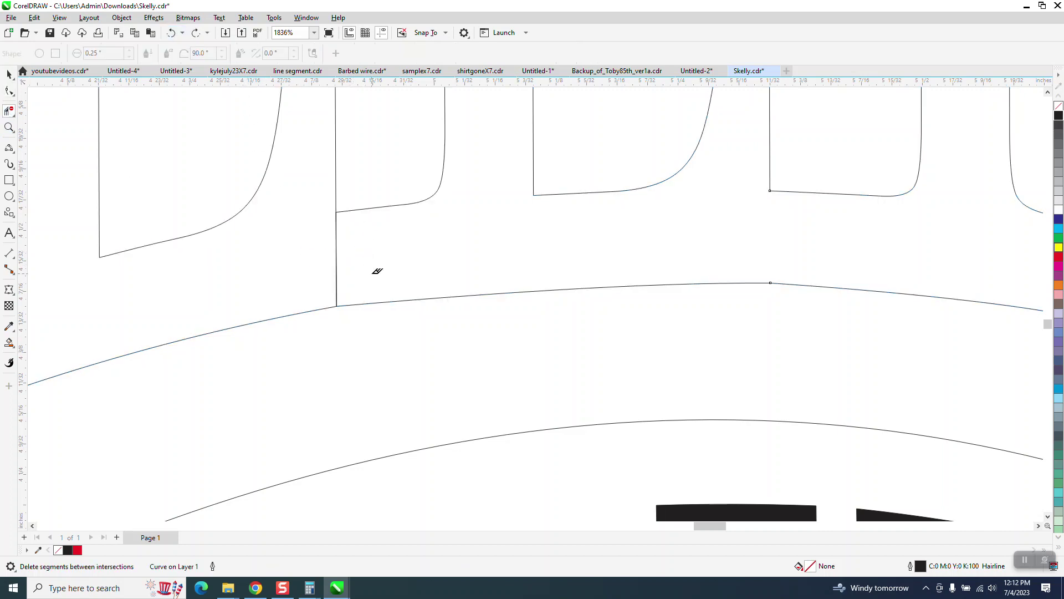
pyautogui.click(336, 285)
pyautogui.click(171, 32)
# Step: Adjust the second L's left serif nodes at the first L's right edge and delete the dividing segments
pyautogui.click(14, 94)
pyautogui.moveTo(334, 211); pyautogui.dragTo(348, 261)
pyautogui.click(9, 111)
pyautogui.scroll(-5, 383, 259)
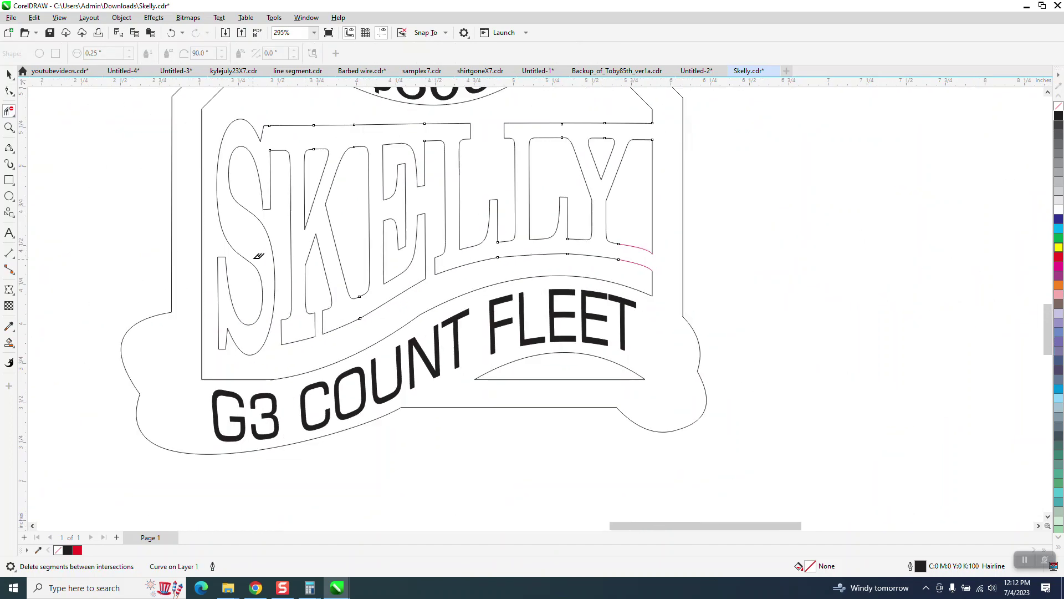
# Step: Draw two three-point curves from the corners of the first L's bottom-left serif to the E's right edge and delete the segments between them
pyautogui.click(9, 127)
pyautogui.moveTo(344, 225); pyautogui.dragTo(473, 304)
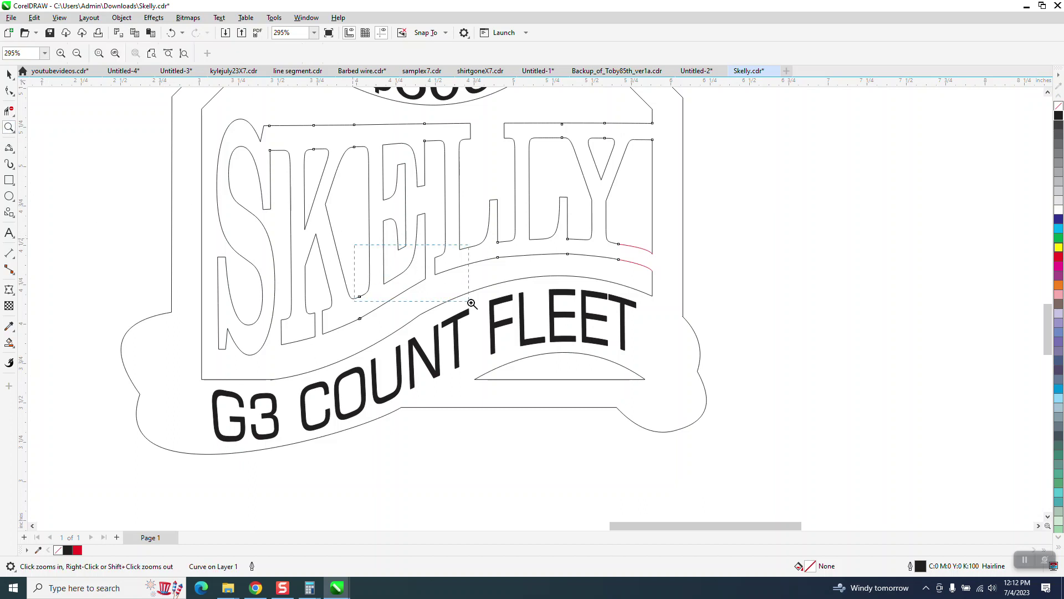
pyautogui.click(9, 147)
pyautogui.click(49, 222)
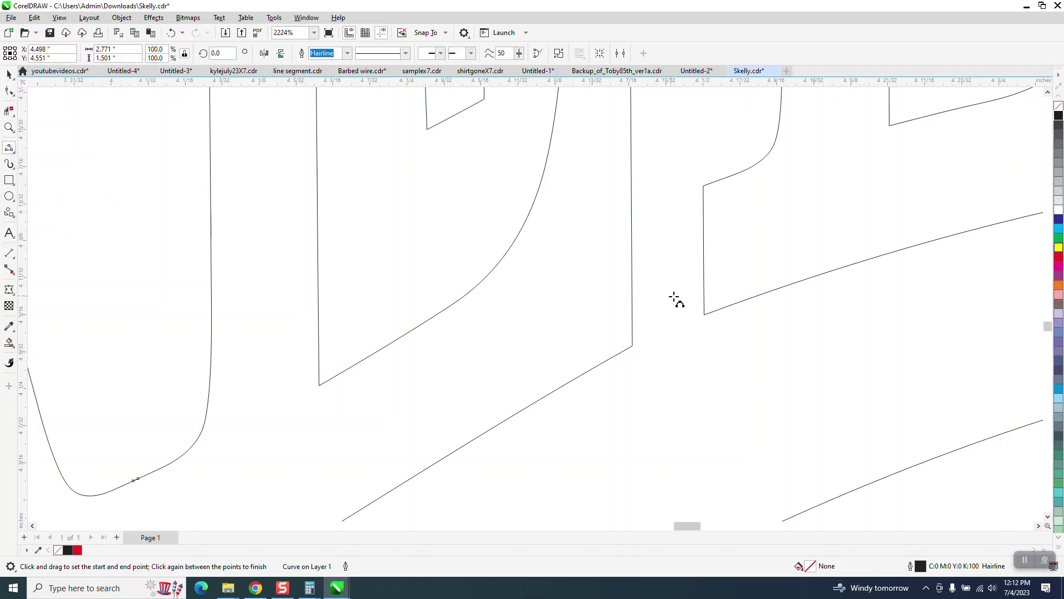
pyautogui.moveTo(704, 314); pyautogui.dragTo(632, 346)
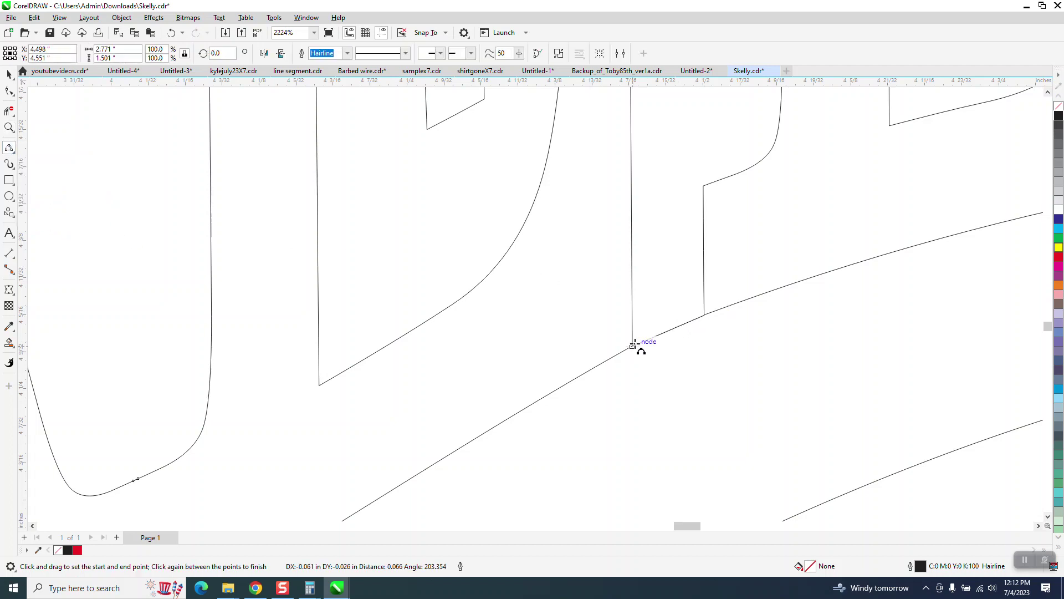
pyautogui.click(645, 339)
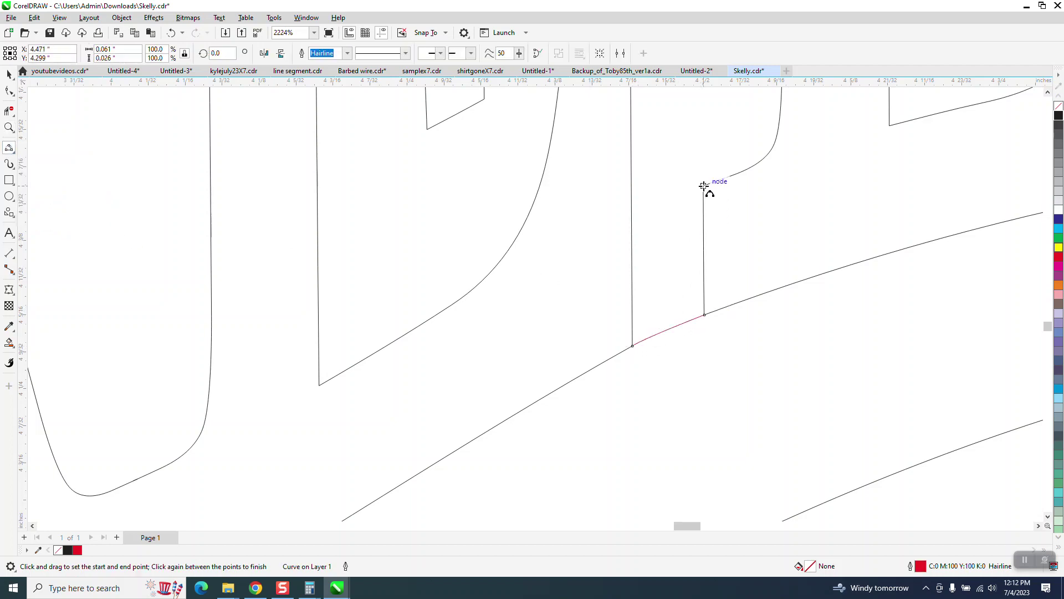
pyautogui.moveTo(633, 210); pyautogui.dragTo(632, 208)
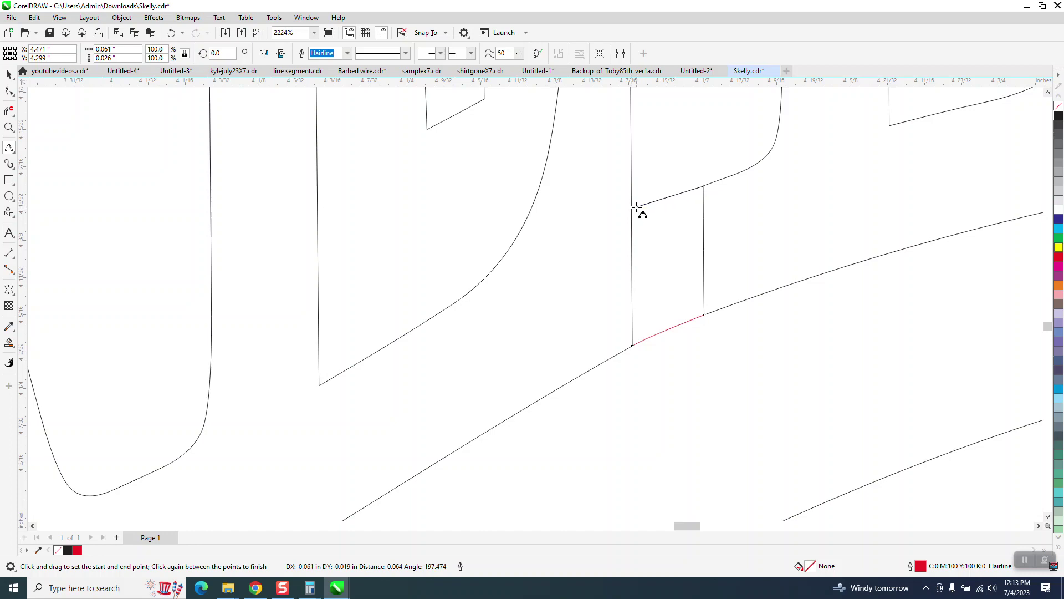
pyautogui.click(637, 210)
pyautogui.click(10, 111)
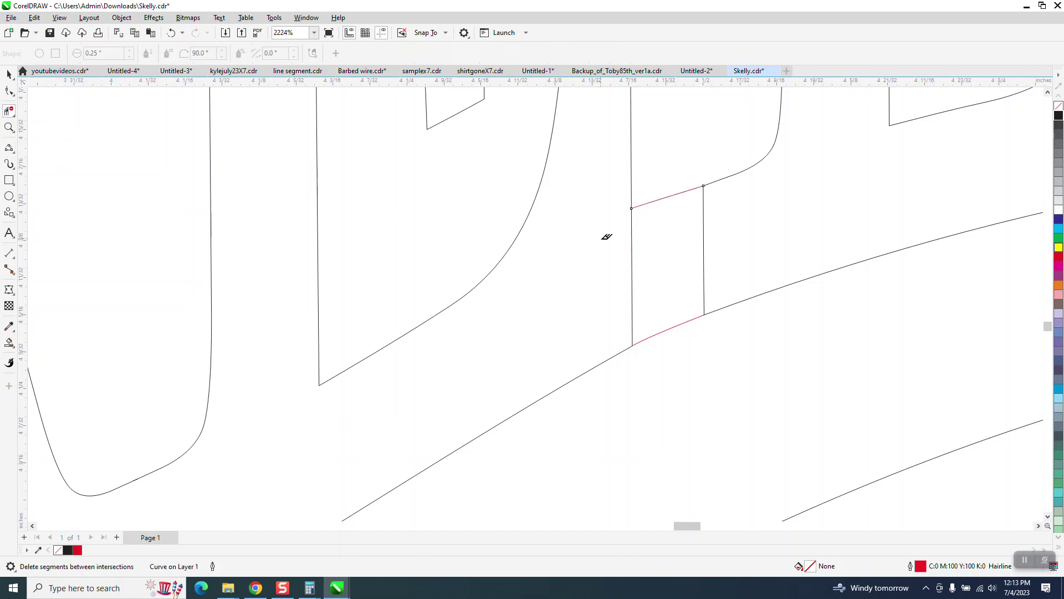
pyautogui.moveTo(614, 245); pyautogui.dragTo(715, 254)
# Step: Move the left edge nodes of the K's right leg serif onto its left stem's serif and delete the dividing segment
pyautogui.scroll(-2, 531, 214)
pyautogui.scroll(-3, 531, 214)
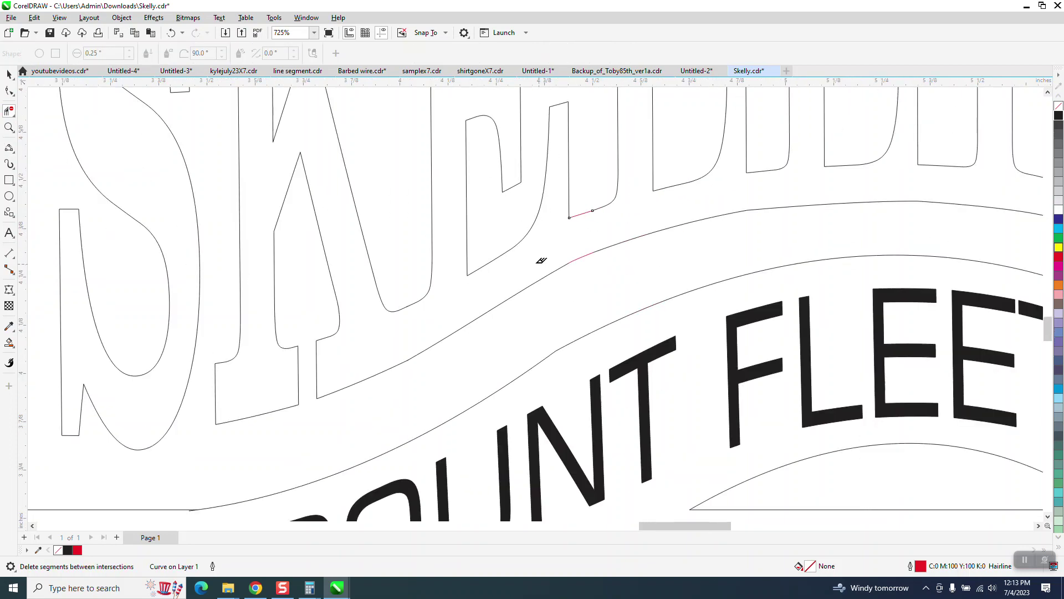
pyautogui.click(8, 127)
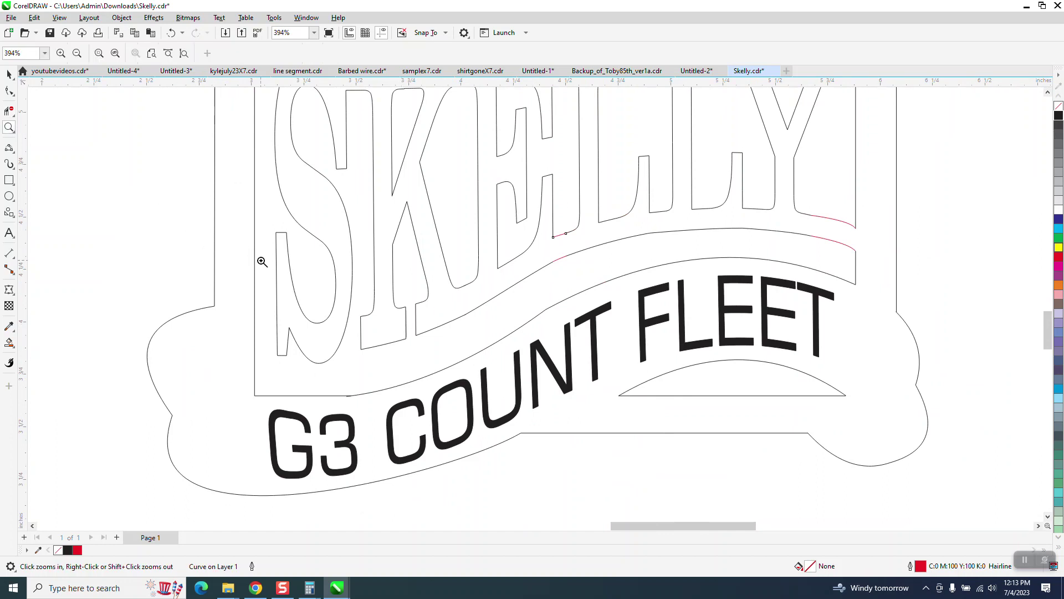
pyautogui.moveTo(285, 277); pyautogui.dragTo(625, 397)
pyautogui.click(8, 91)
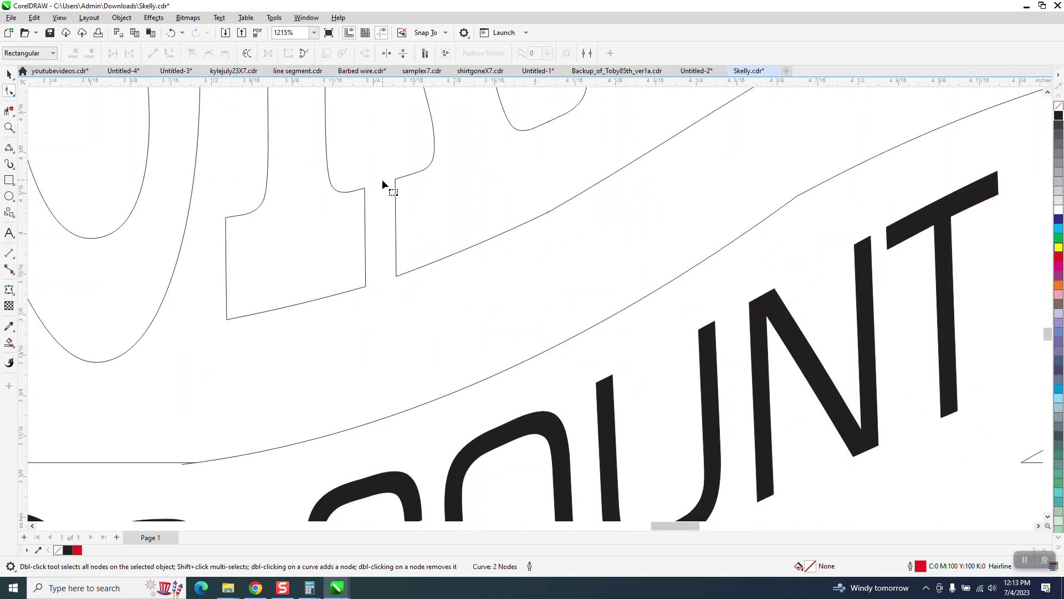
pyautogui.click(398, 276)
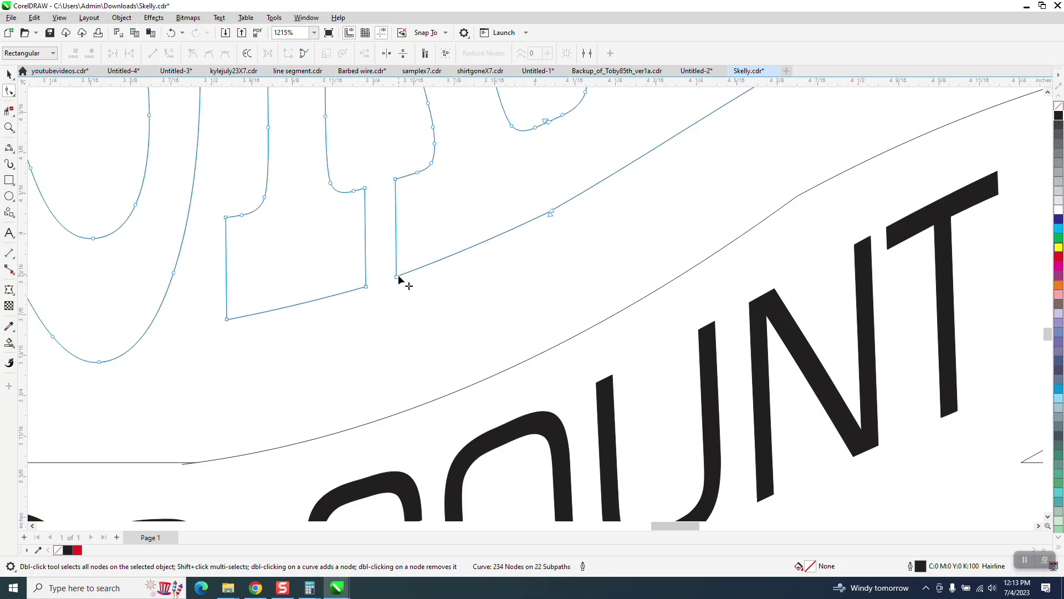
pyautogui.moveTo(403, 266); pyautogui.dragTo(366, 287)
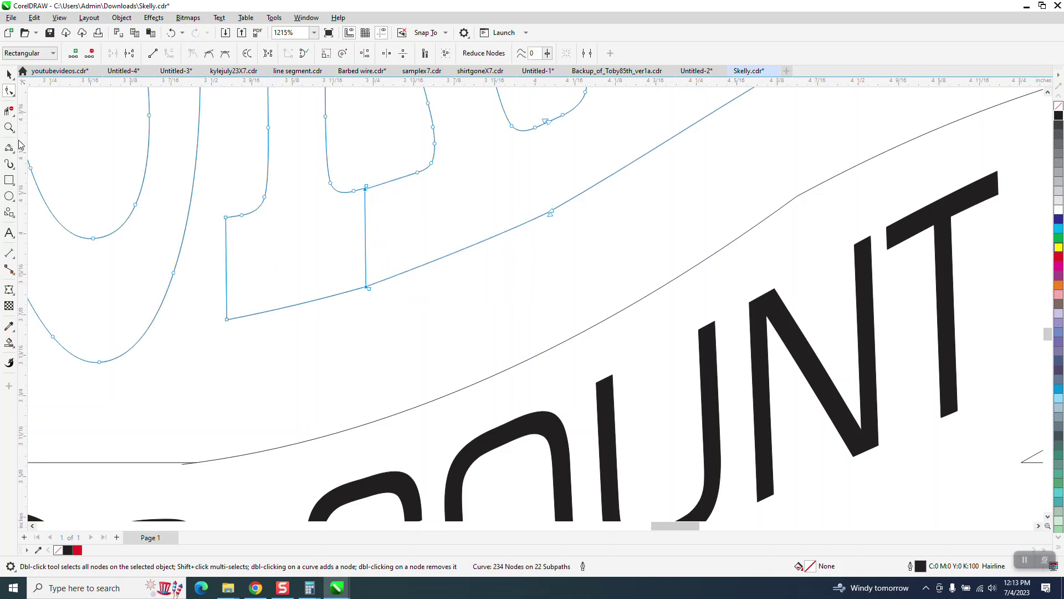
pyautogui.click(8, 110)
pyautogui.click(367, 222)
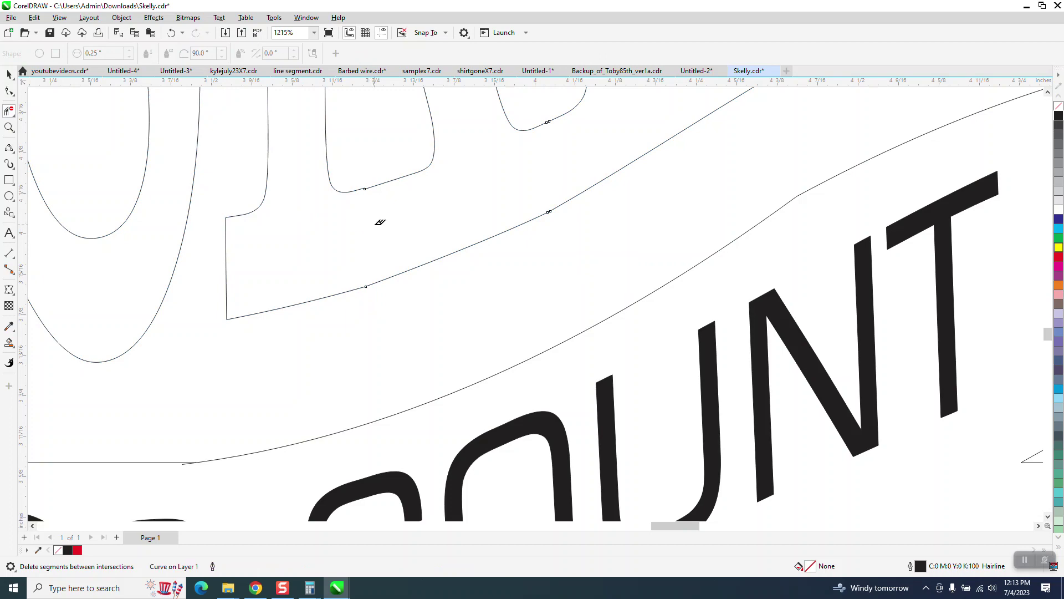
# Step: Extend the left edge nodes of the K's bottom serif into the S's lower curve and delete the overlapping segments
pyautogui.scroll(-5, 381, 222)
pyautogui.scroll(-2, 413, 232)
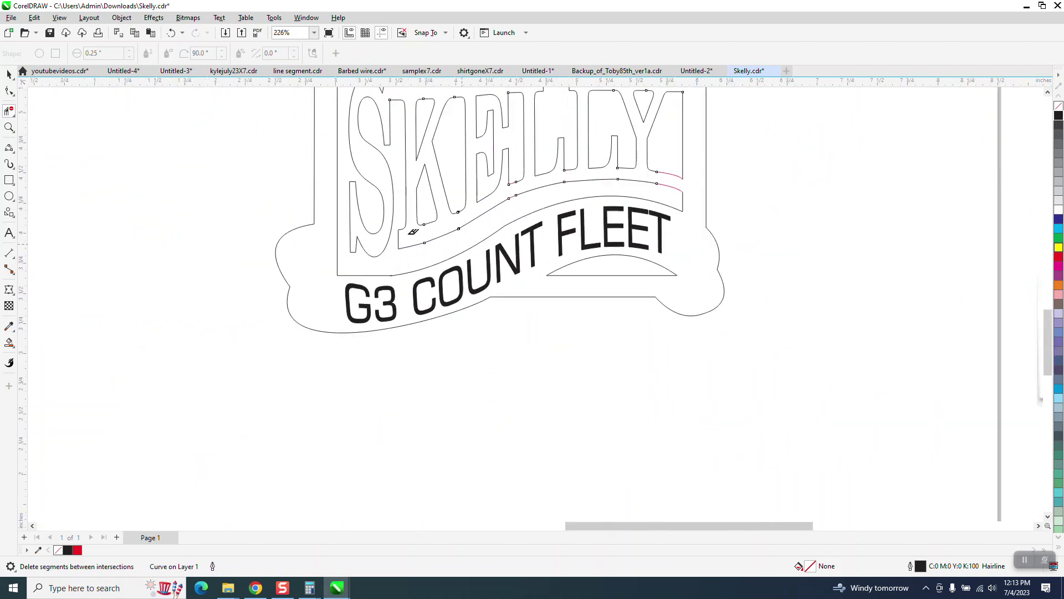
pyautogui.click(9, 127)
pyautogui.moveTo(344, 201); pyautogui.dragTo(563, 315)
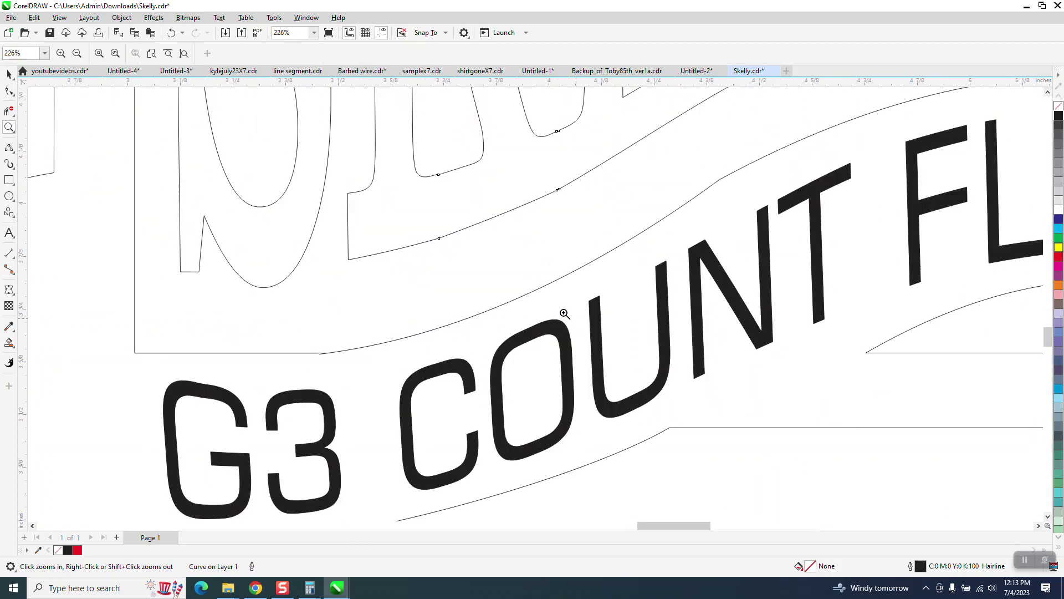
pyautogui.click(9, 91)
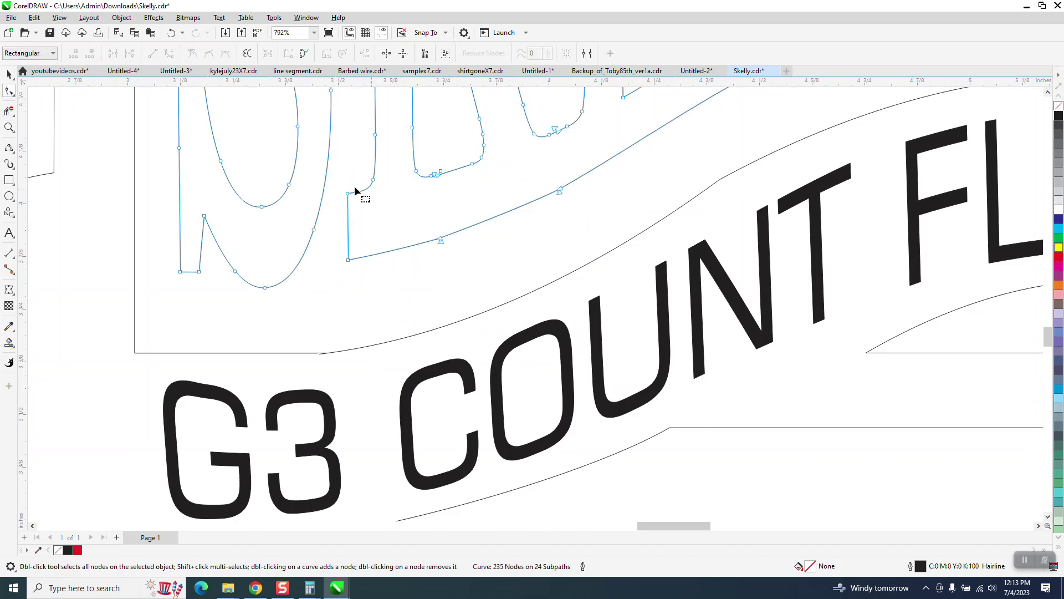
pyautogui.moveTo(347, 245); pyautogui.dragTo(282, 276)
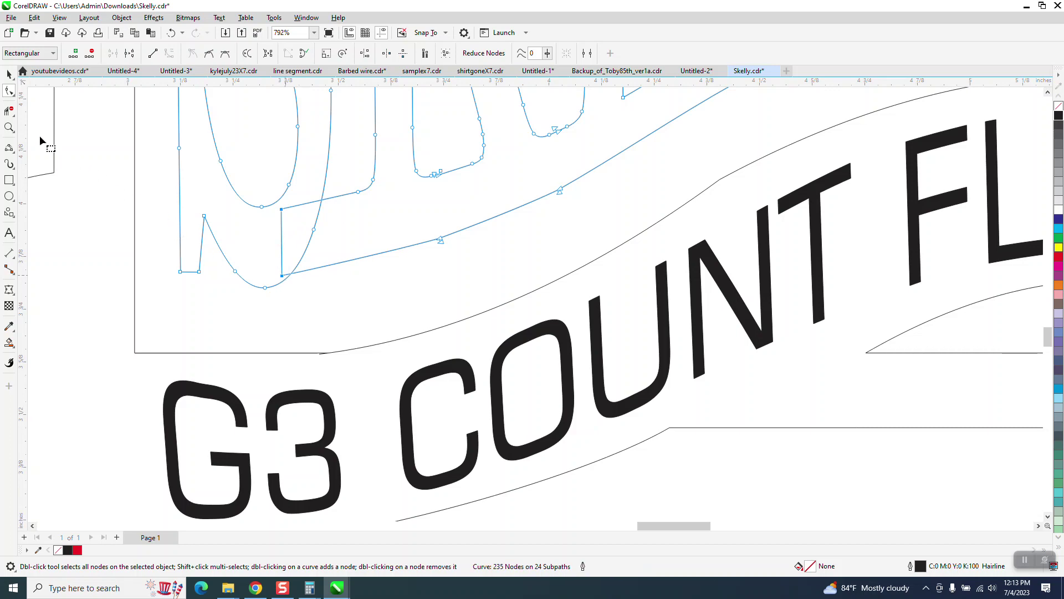
pyautogui.click(10, 113)
pyautogui.click(302, 244)
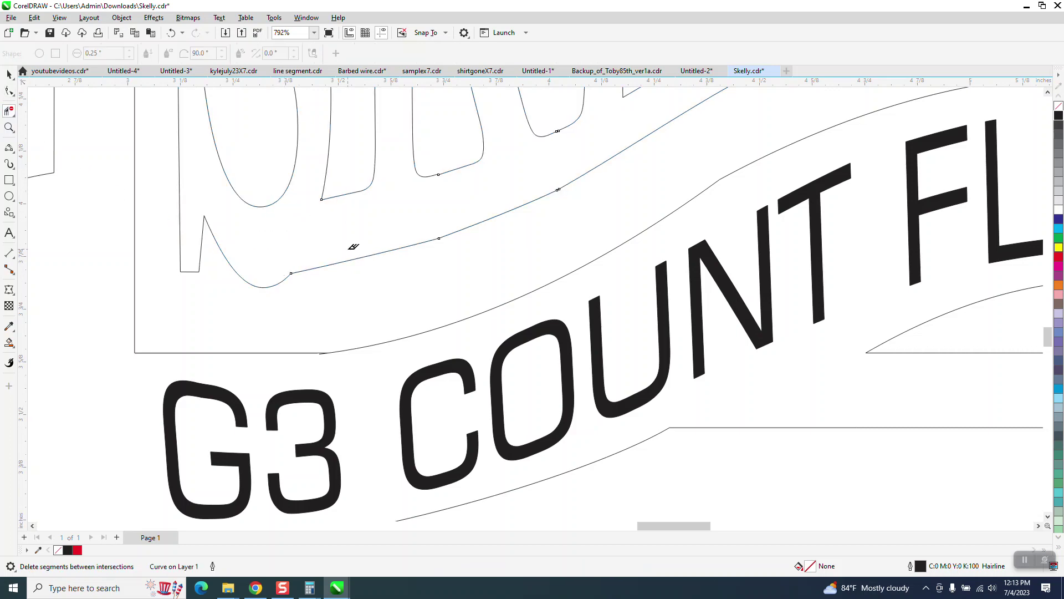
# Step: Extend the left edge nodes of the S's lower serif past the frame's left edge and delete the overlapping segments
pyautogui.scroll(-5, 351, 244)
pyautogui.scroll(-1, 419, 312)
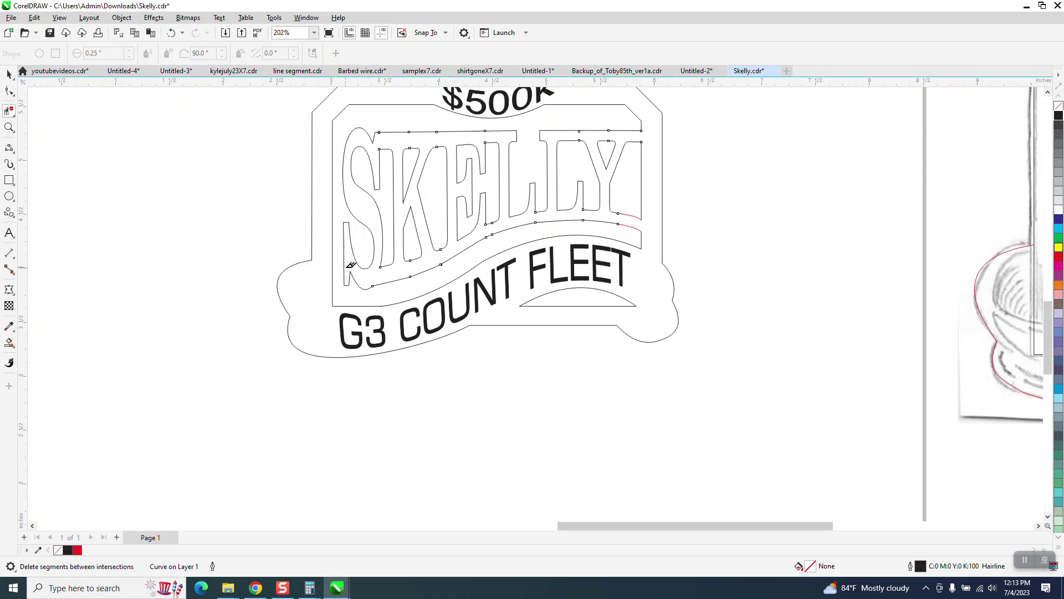
pyautogui.click(10, 127)
pyautogui.moveTo(314, 191)
pyautogui.mouseDown()
pyautogui.moveTo(367, 281)
pyautogui.moveTo(422, 306)
pyautogui.mouseUp()
pyautogui.click(10, 91)
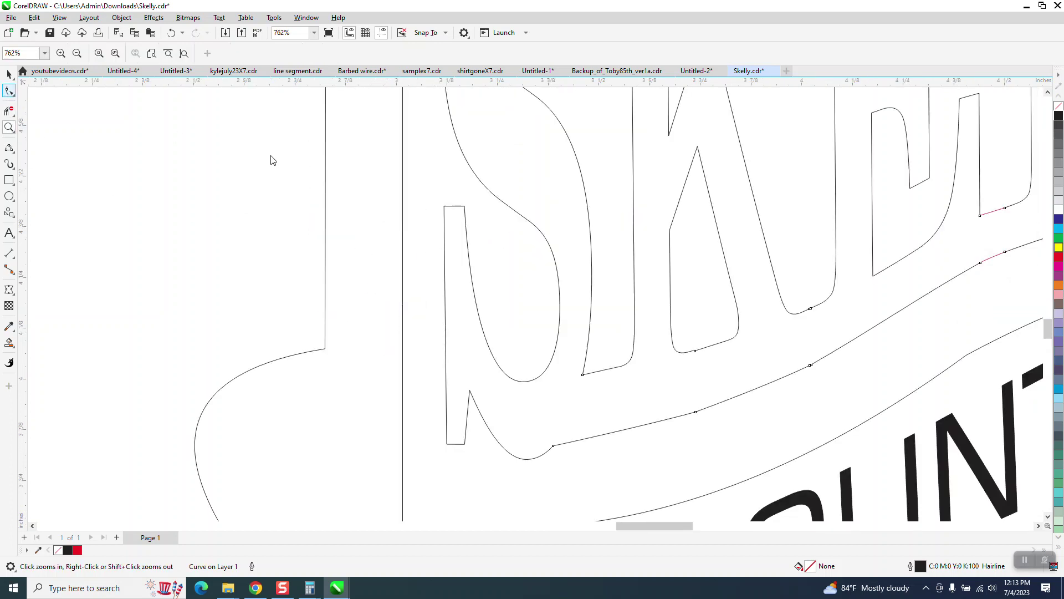
pyautogui.moveTo(441, 428); pyautogui.dragTo(395, 450)
pyautogui.click(9, 110)
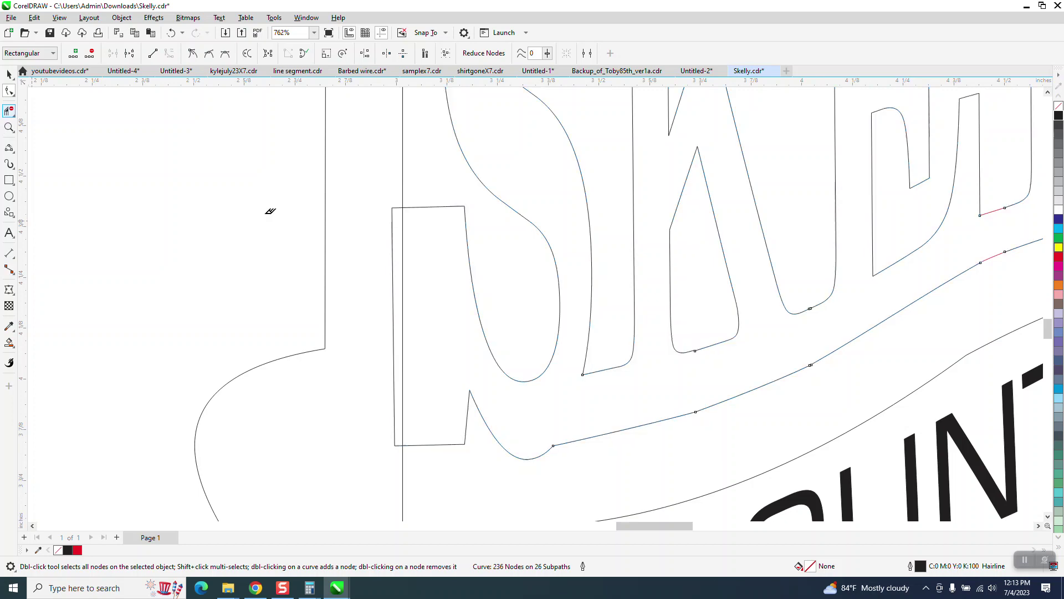
# Step: Draw a thin rectangle bridging the frame's left edge and the S's upper curve, and delete the overlapping segments
pyautogui.scroll(-5, 394, 305)
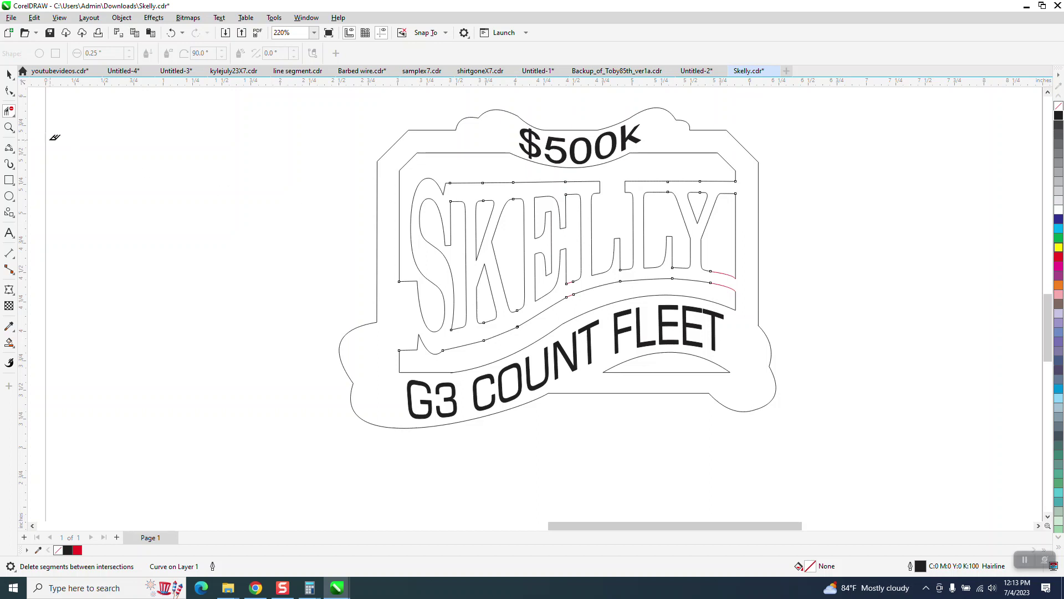
pyautogui.moveTo(365, 174); pyautogui.dragTo(415, 220)
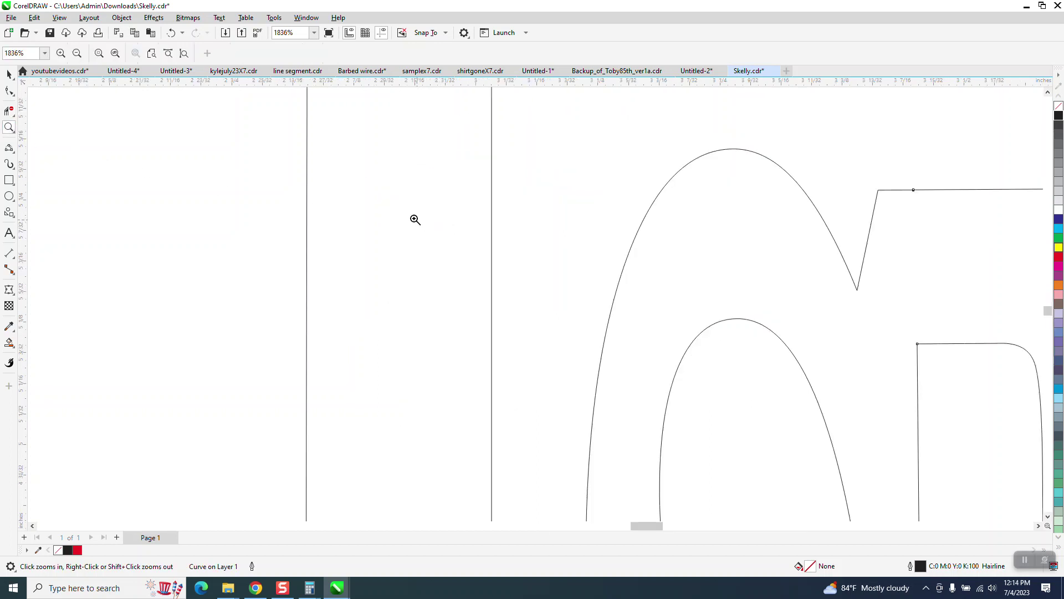
pyautogui.click(9, 180)
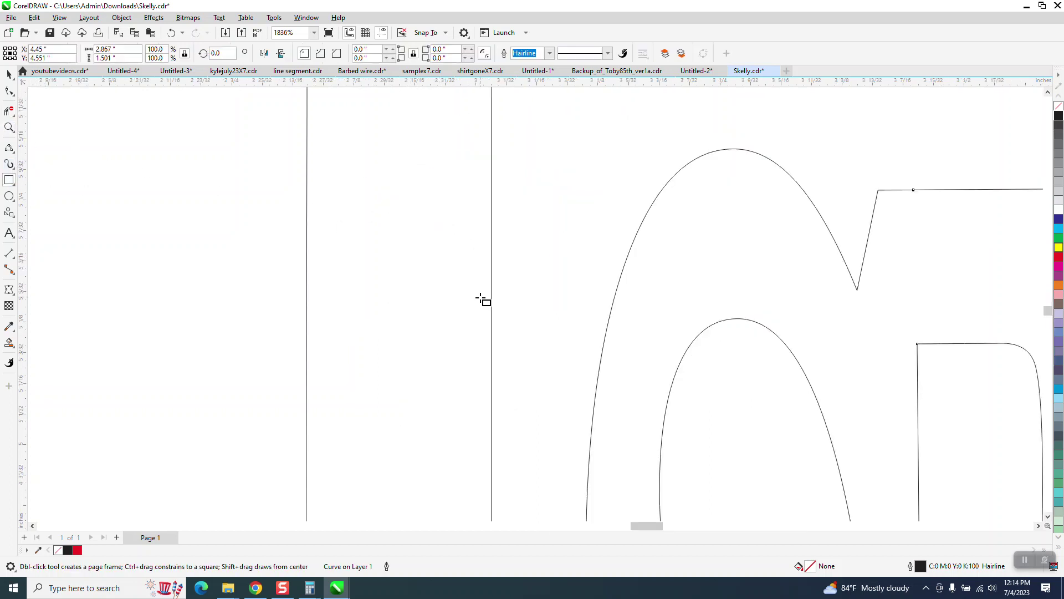
pyautogui.moveTo(475, 294); pyautogui.dragTo(662, 335)
pyautogui.click(9, 111)
pyautogui.scroll(-3, 287, 268)
pyautogui.scroll(-2, 291, 272)
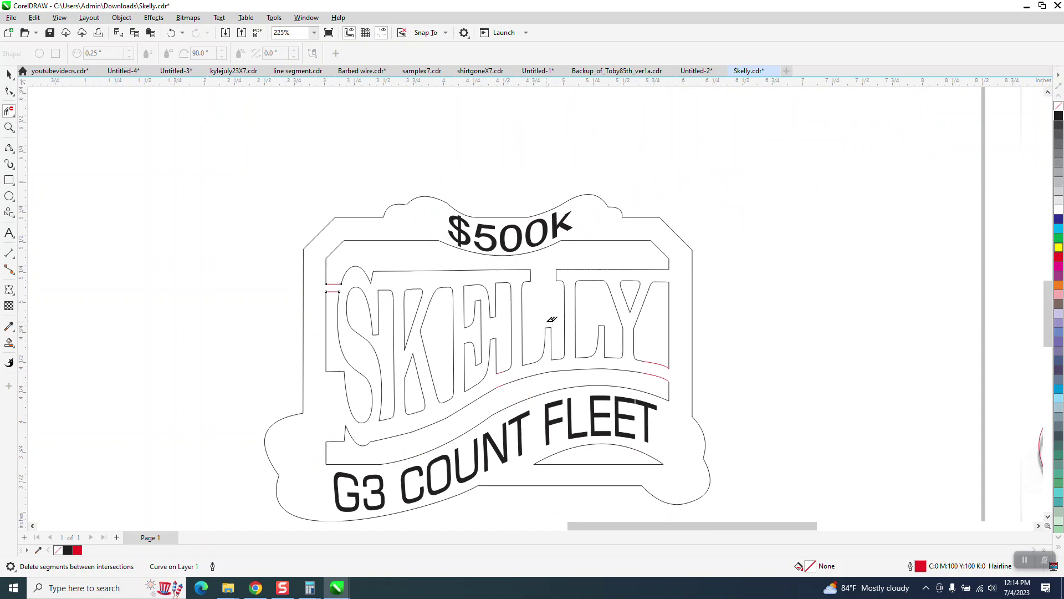
# Step: Move the $500K text above the sign outline and the G3 COUNT FLEET text below it
pyautogui.scroll(-1, 431, 272)
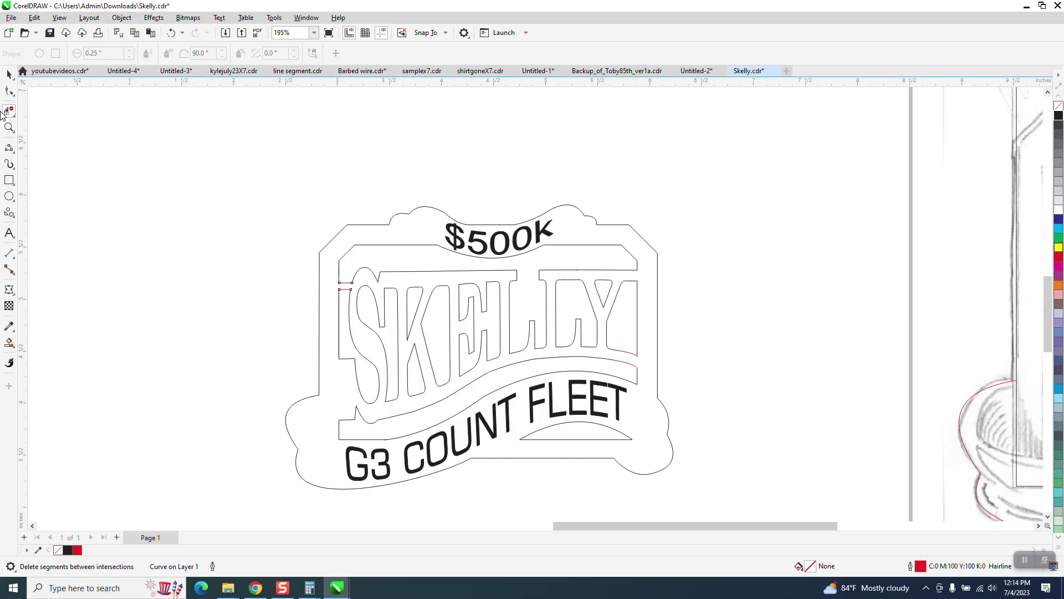
pyautogui.click(9, 73)
pyautogui.moveTo(508, 244); pyautogui.dragTo(499, 161)
pyautogui.moveTo(540, 390); pyautogui.dragTo(540, 490)
# Step: Smart-fill the body of the sign around the SKELLY lettering with blue (R:0 G:0 B:255) and no outline
pyautogui.scroll(-1, 509, 384)
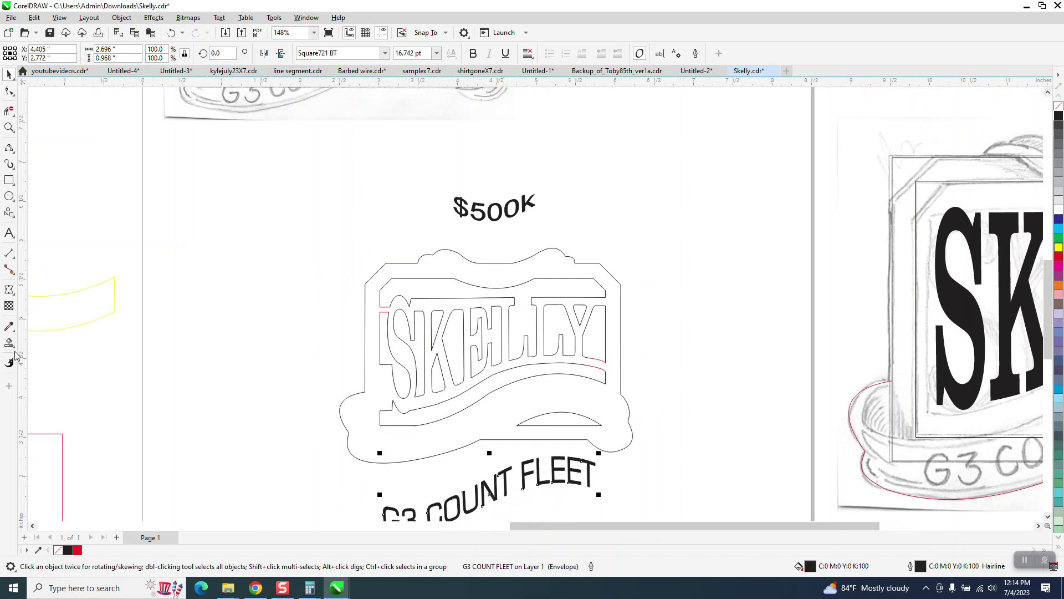
pyautogui.click(9, 342)
pyautogui.click(482, 426)
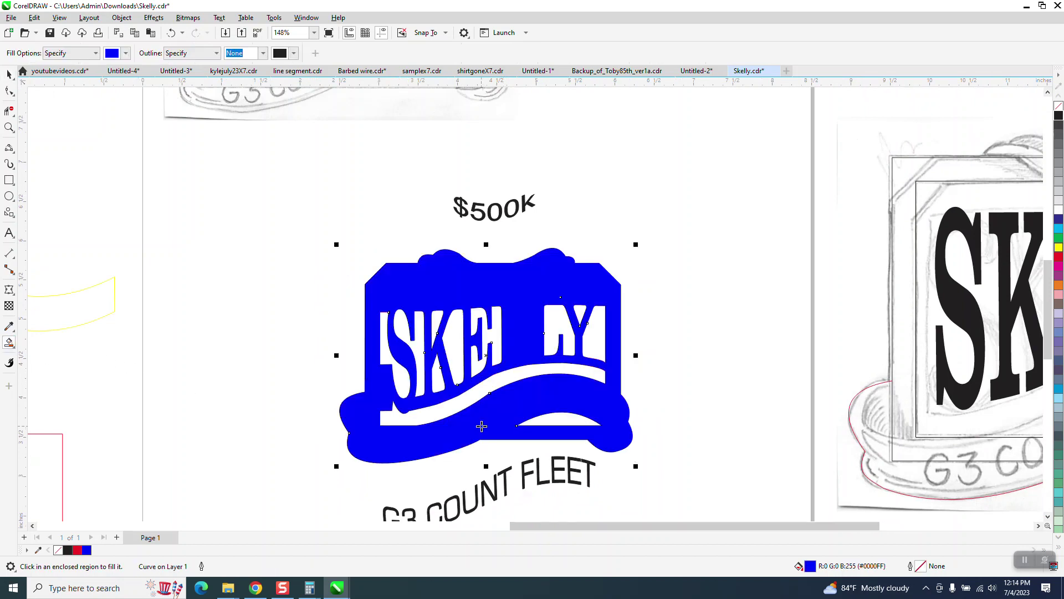
# Step: Undo the blue smart fill around the SKELLY lettering, retry it from below the letters, and undo that fill too
pyautogui.click(171, 33)
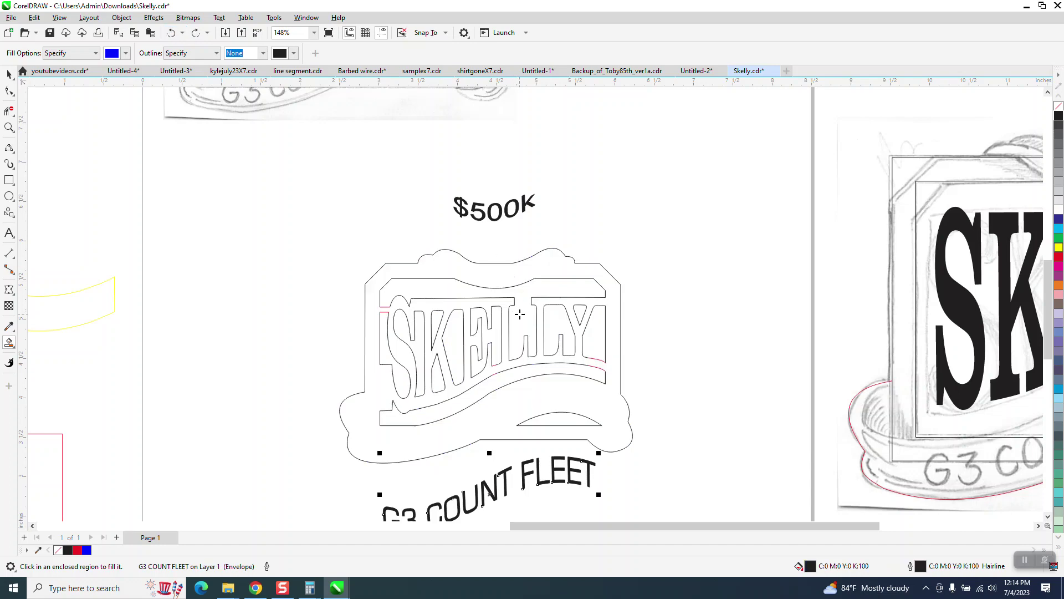
pyautogui.click(549, 390)
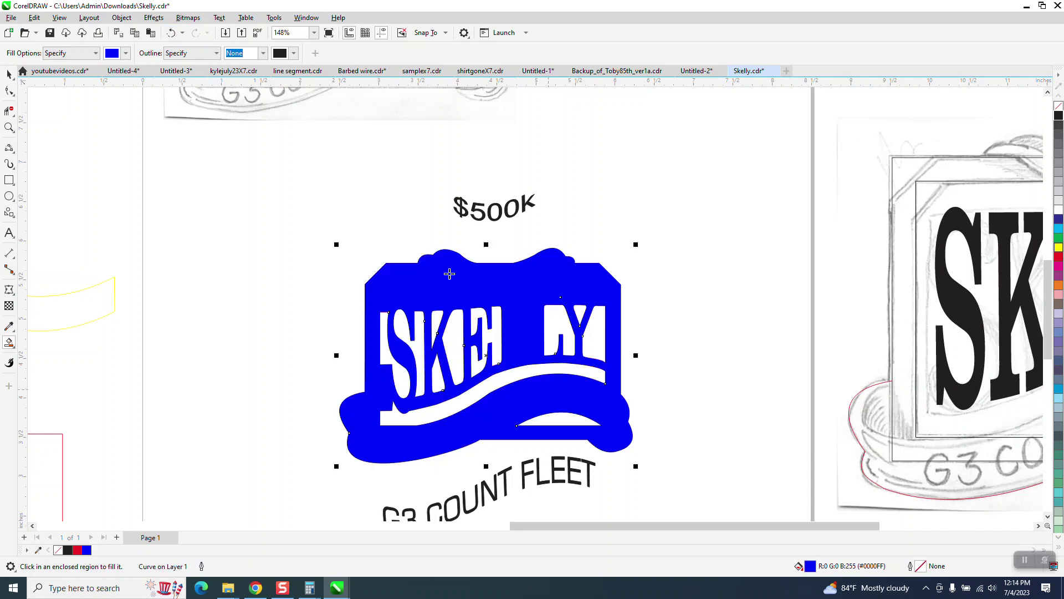
pyautogui.click(171, 34)
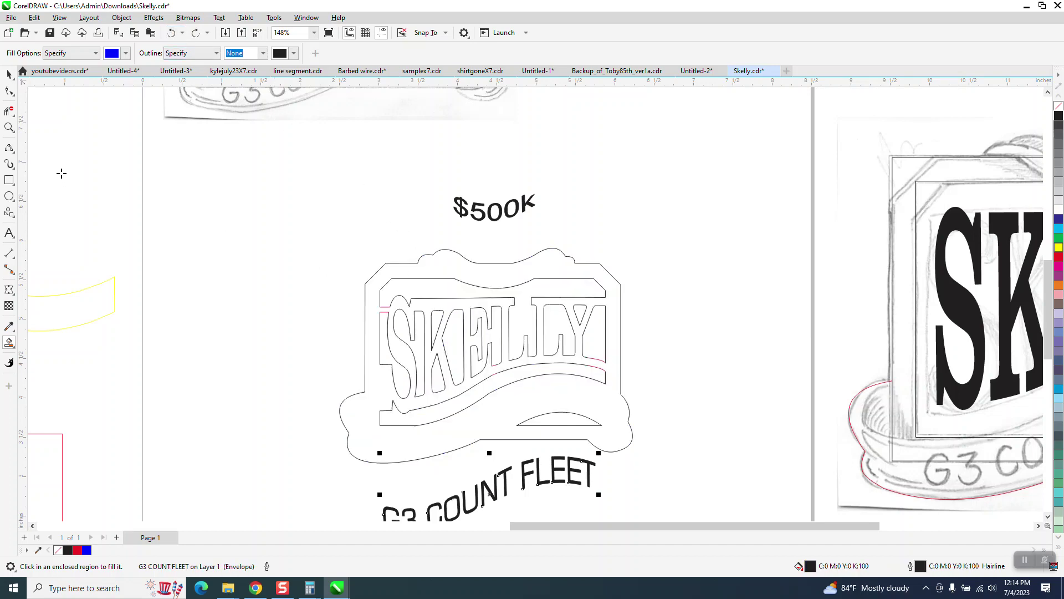
# Step: Draw a 3-point curve about 0.69 in wide across the two Ls, spanning the gap between them
pyautogui.click(9, 127)
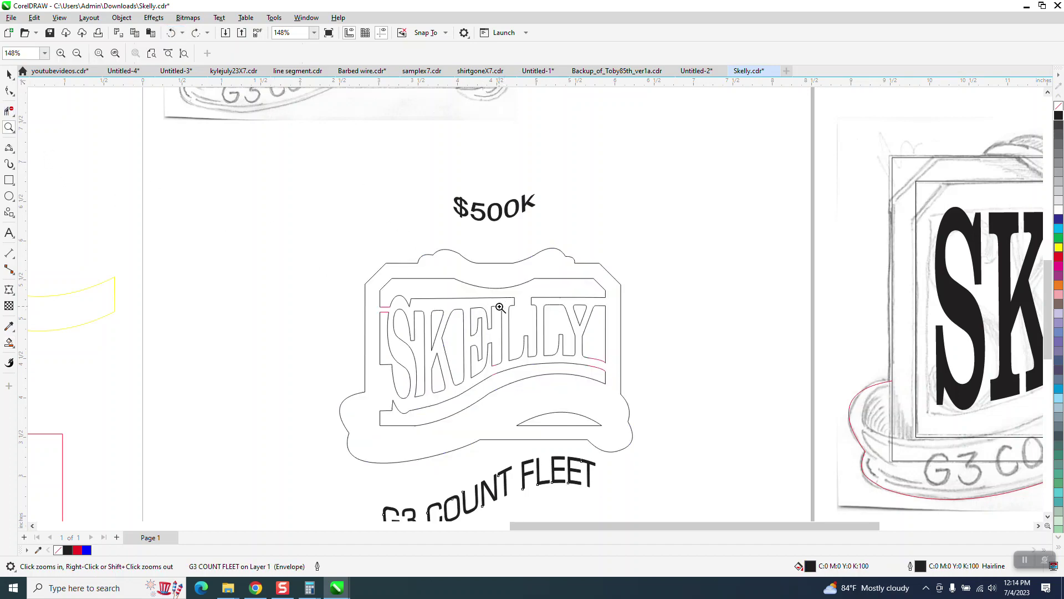
pyautogui.moveTo(493, 318); pyautogui.dragTo(564, 376)
pyautogui.rightClick(565, 376)
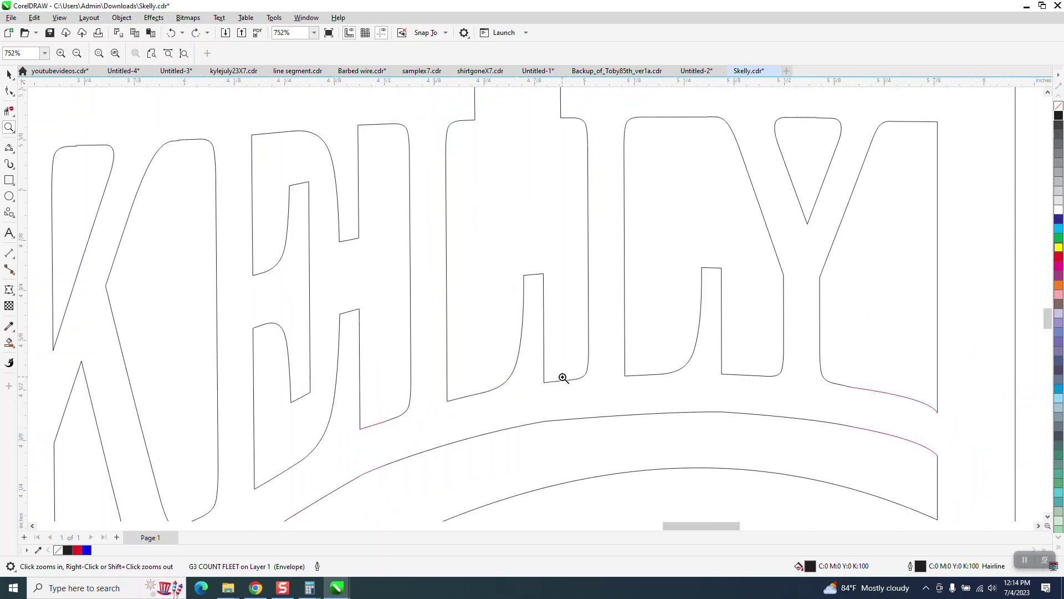
pyautogui.moveTo(468, 150); pyautogui.dragTo(509, 177)
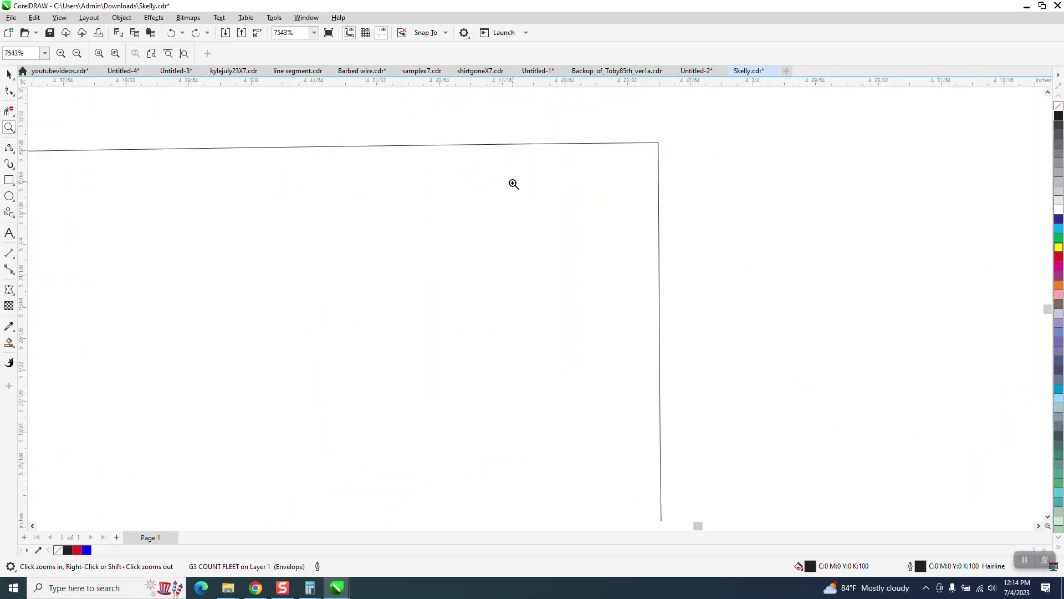
pyautogui.scroll(-3, 515, 180)
pyautogui.scroll(-5, 518, 180)
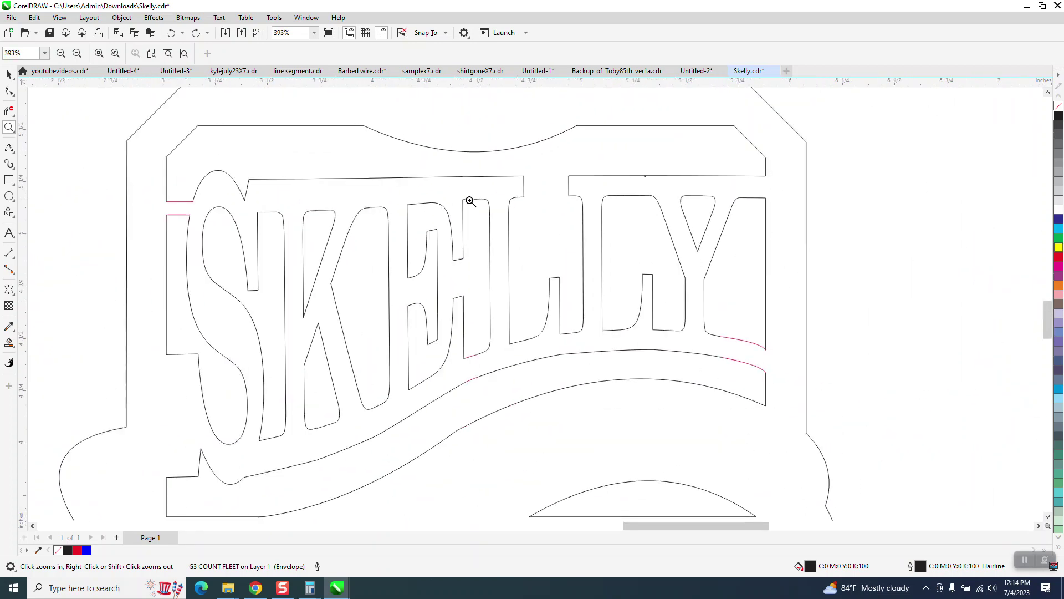
pyautogui.click(9, 148)
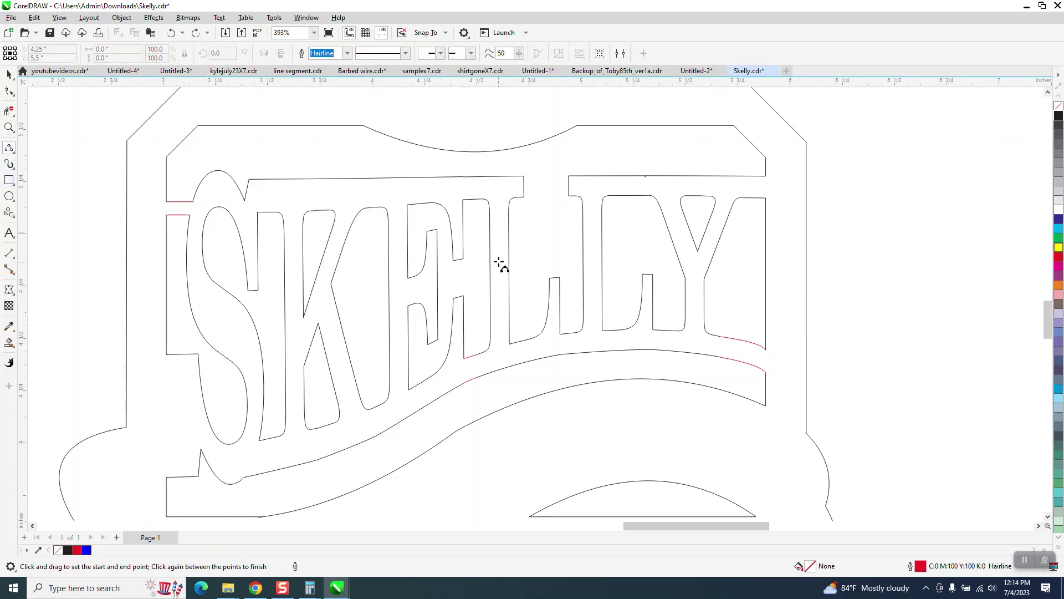
pyautogui.moveTo(475, 252); pyautogui.dragTo(620, 256)
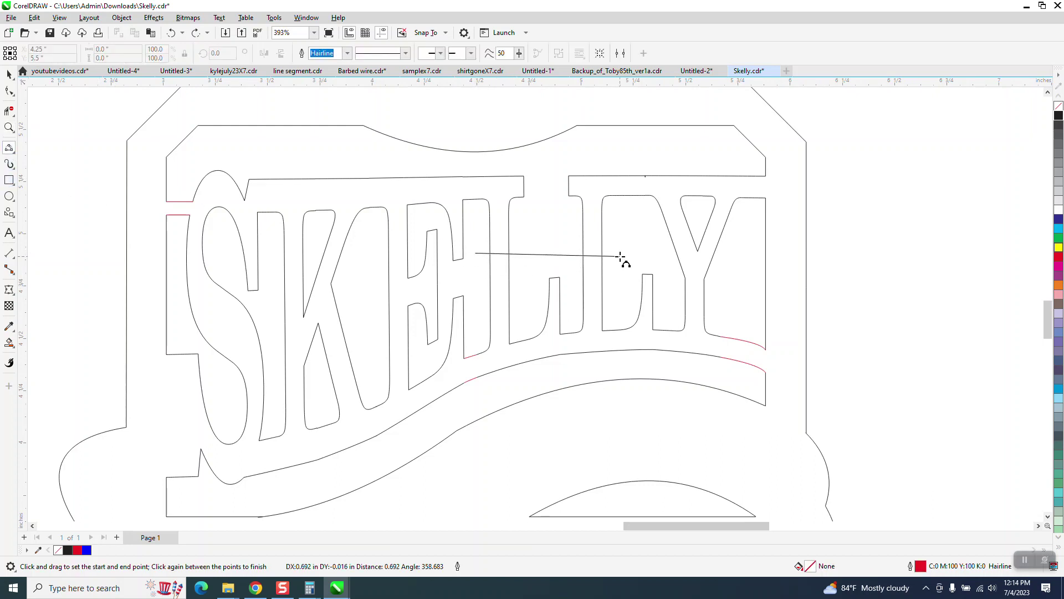
pyautogui.click(567, 253)
# Step: Smart-fill the area between the Ls below the curve, then try filling above it and undo each of those attempts
pyautogui.click(8, 343)
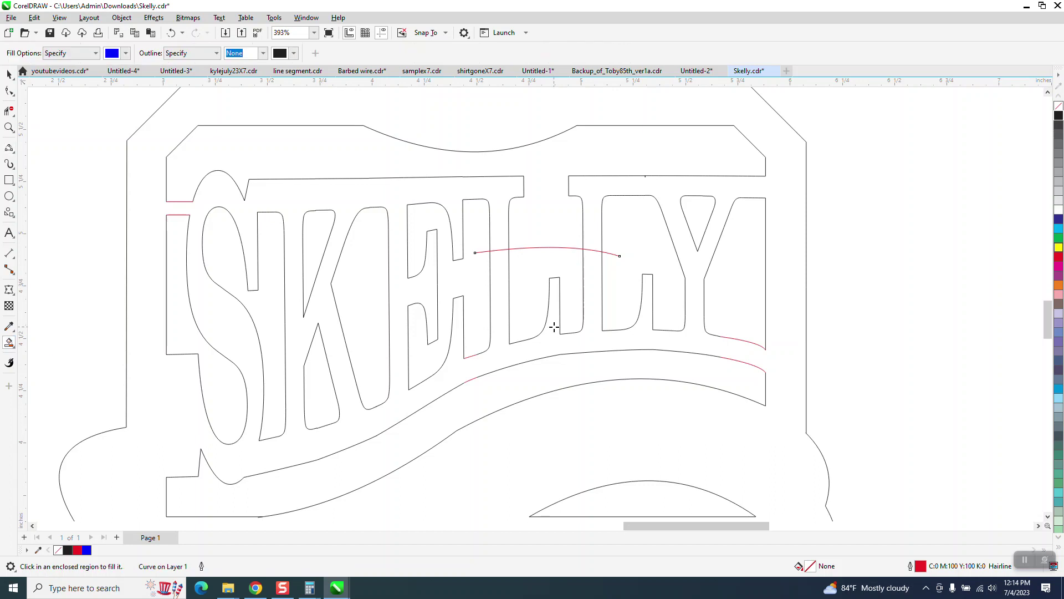
pyautogui.click(536, 320)
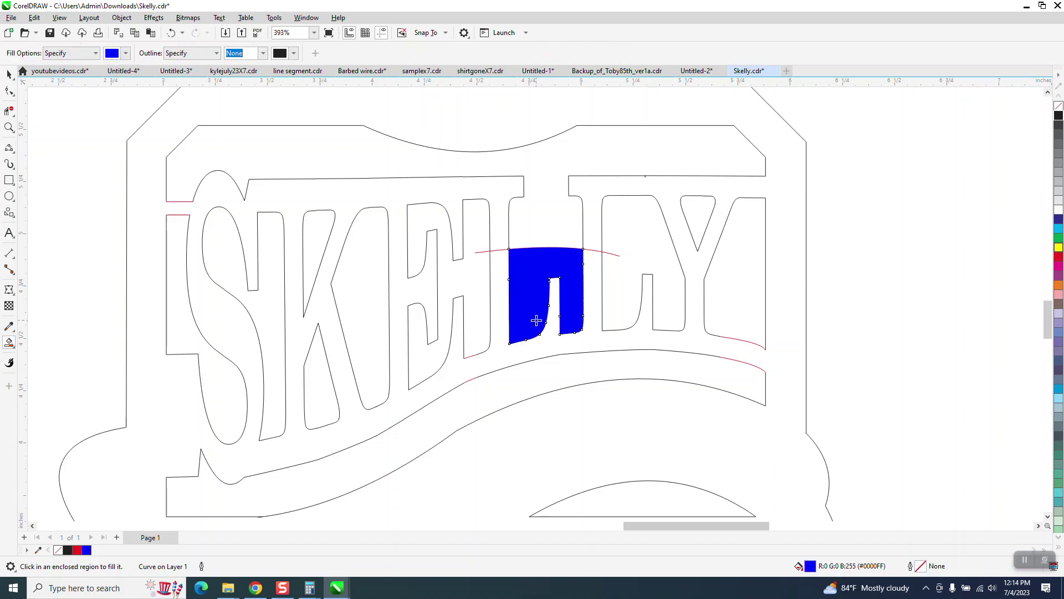
pyautogui.click(559, 228)
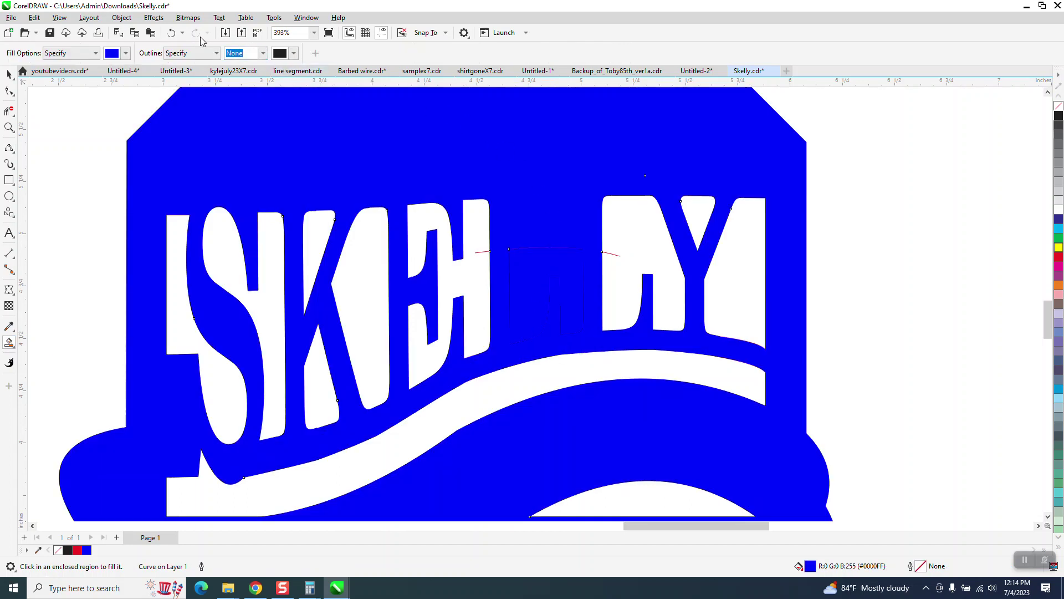
pyautogui.click(171, 33)
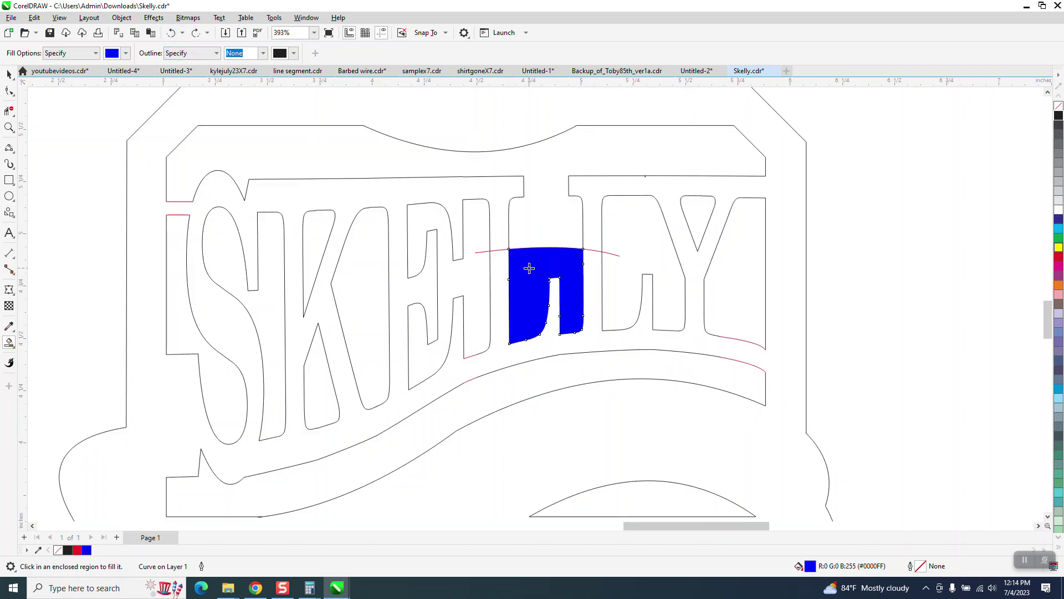
pyautogui.click(486, 169)
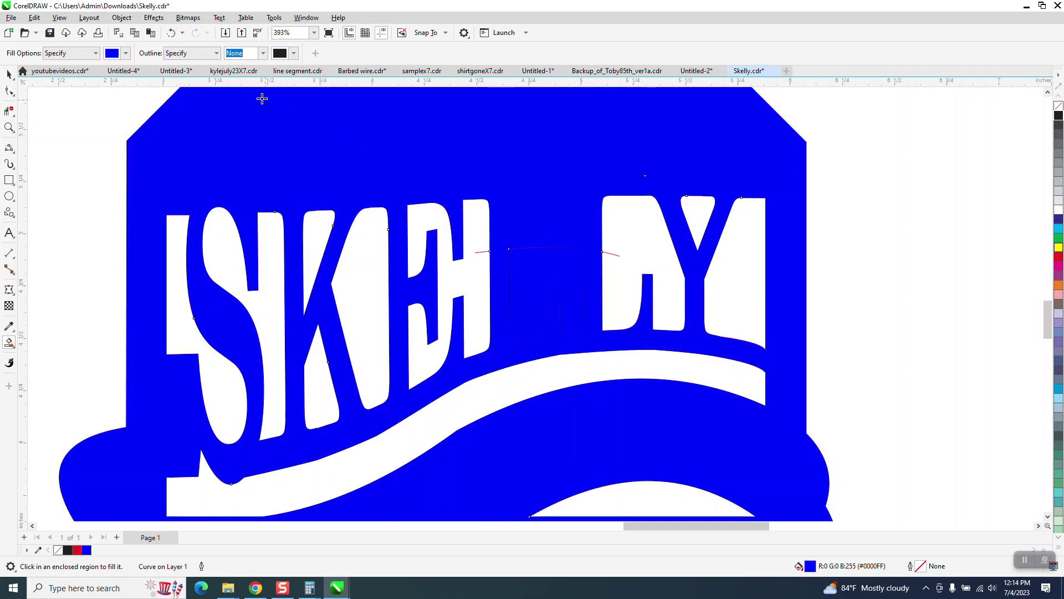
pyautogui.hotkey('ctrl', 'z')
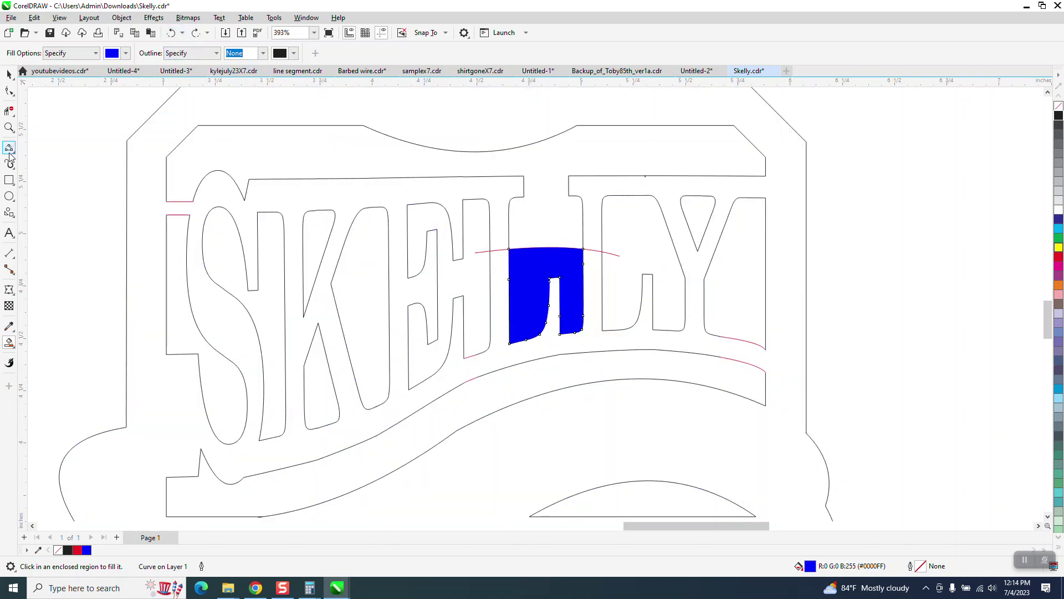
# Step: Delete the blue fill between the two Ls and the red curve crossing them
pyautogui.click(9, 73)
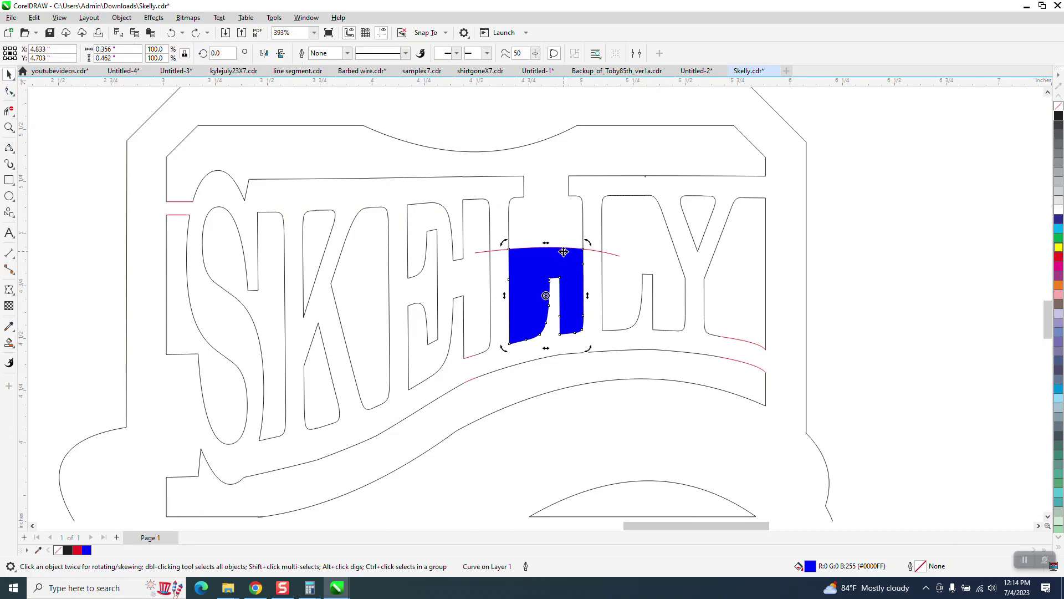
pyautogui.press('Delete')
pyautogui.click(573, 248)
pyautogui.press('Delete')
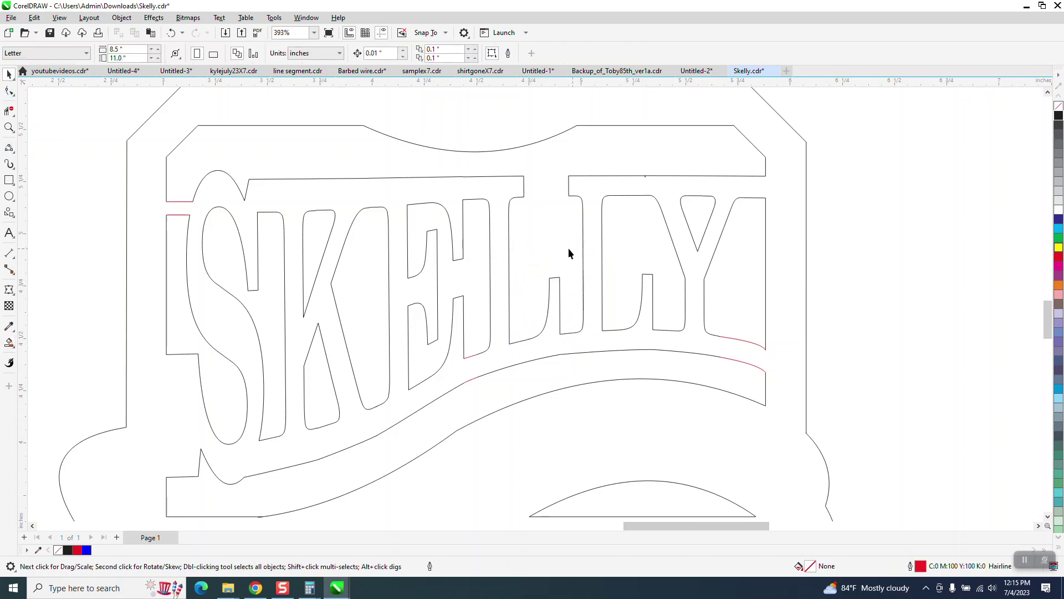
# Step: Draw two short 3-point curves cutting across the joining bar on either side of the opening above the Ls
pyautogui.click(9, 148)
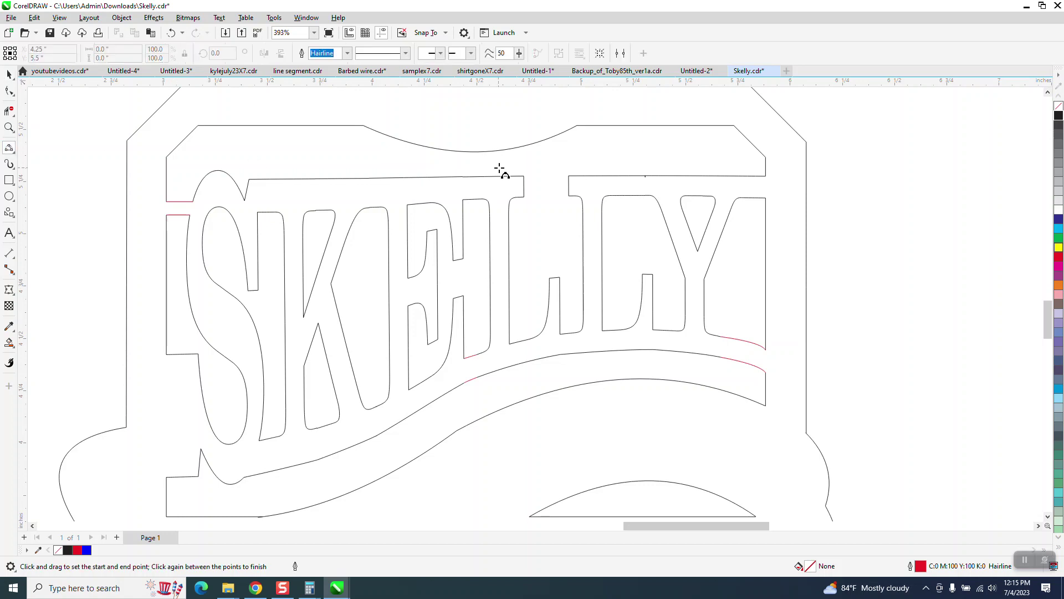
pyautogui.moveTo(461, 169); pyautogui.dragTo(510, 215)
pyautogui.click(511, 215)
pyautogui.moveTo(593, 164); pyautogui.dragTo(558, 221)
pyautogui.click(557, 222)
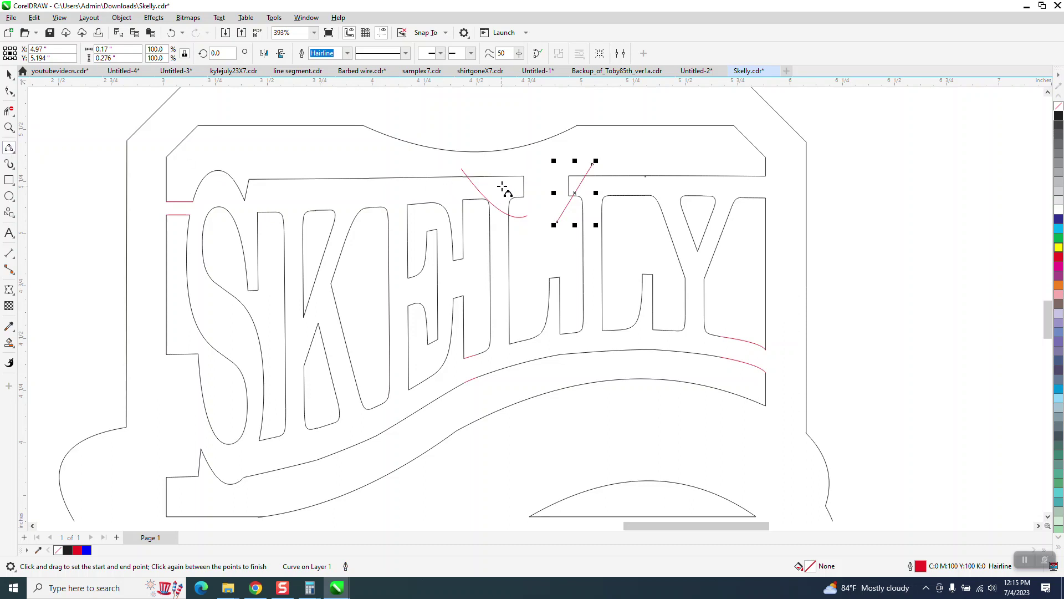
# Step: Try smart-filling the two bar ends beside the opening above the Ls, and the first L's stem, with blue
pyautogui.press('Tab')
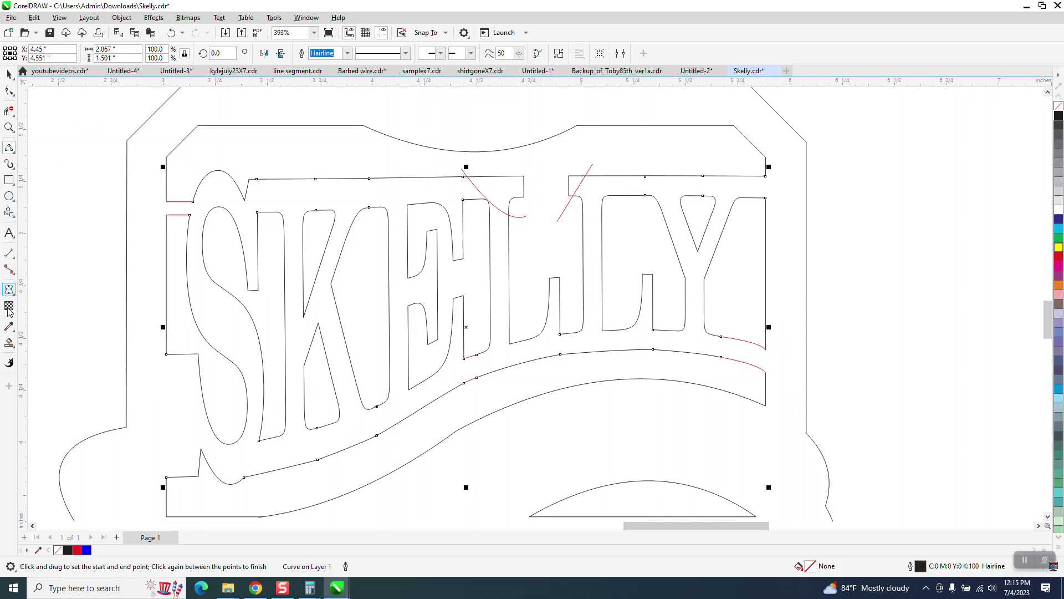
pyautogui.click(489, 184)
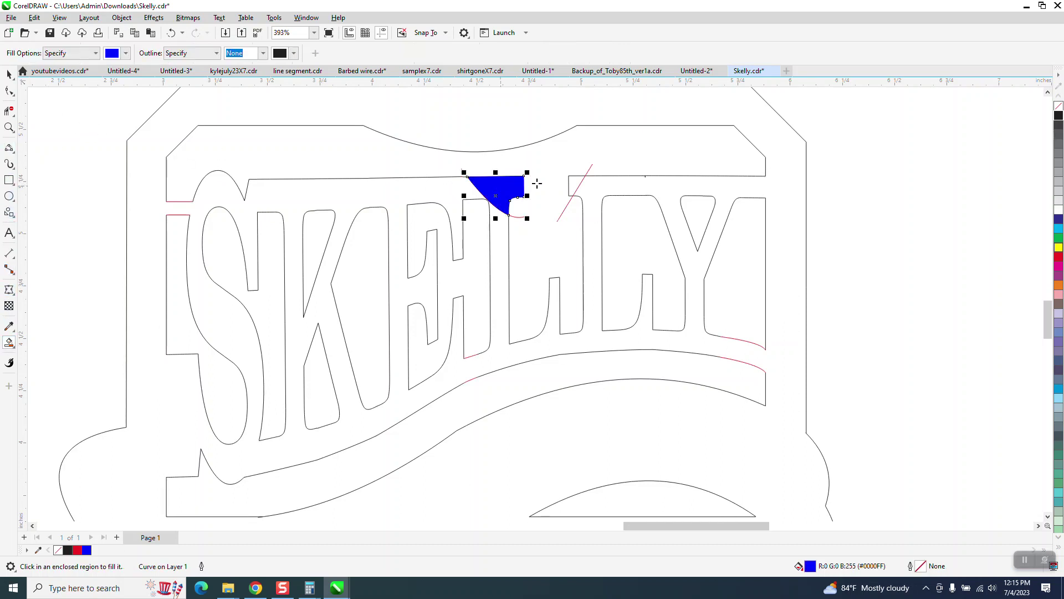
pyautogui.click(572, 183)
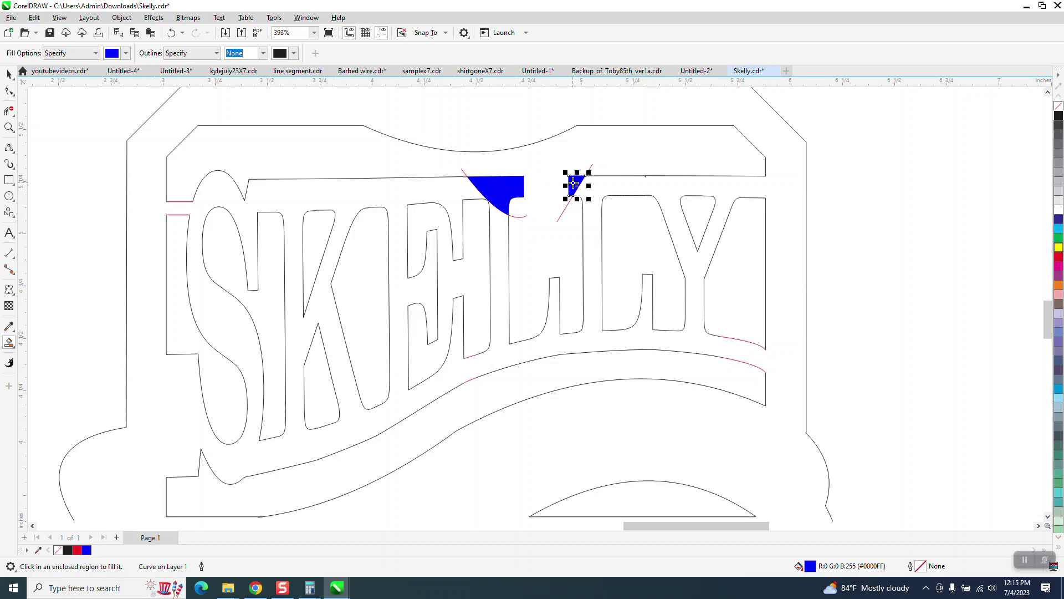
pyautogui.click(496, 240)
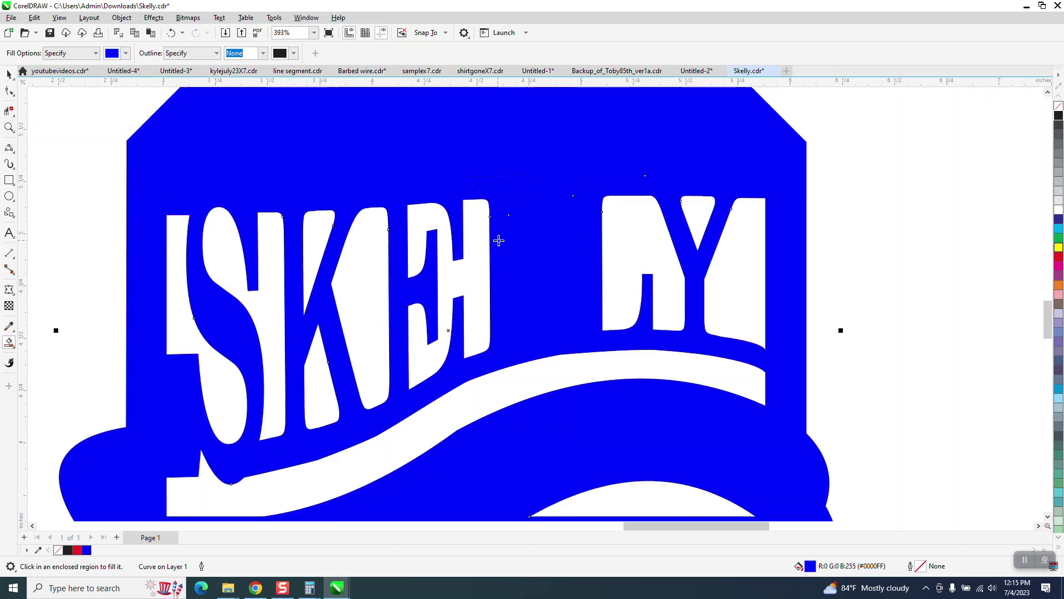
# Step: Undo the test fills and the short curves drawn beside the opening above the Ls
pyautogui.click(171, 33)
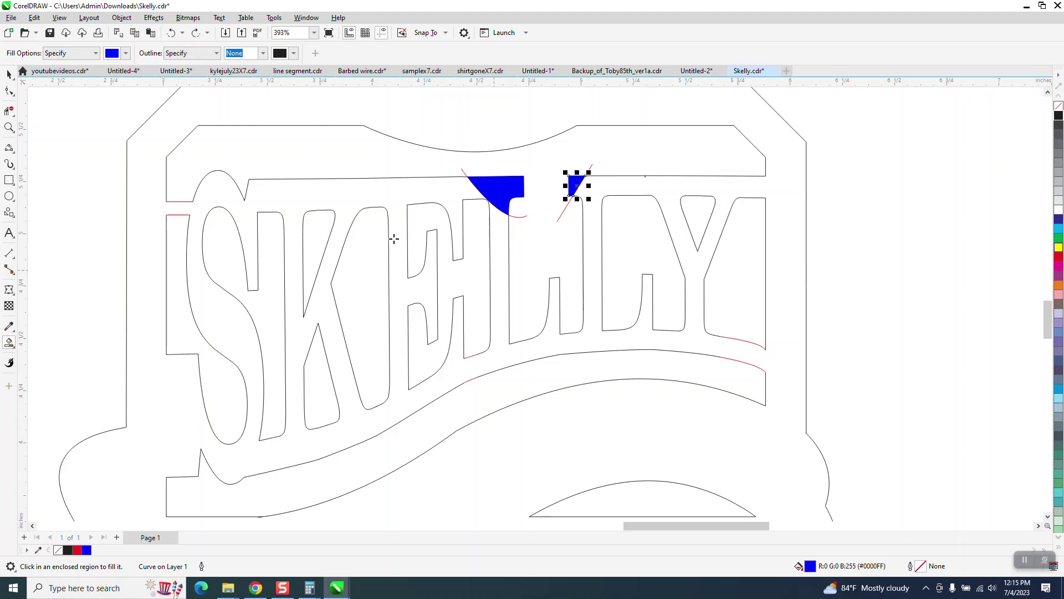
pyautogui.click(171, 33)
pyautogui.click(172, 34)
pyautogui.click(172, 34)
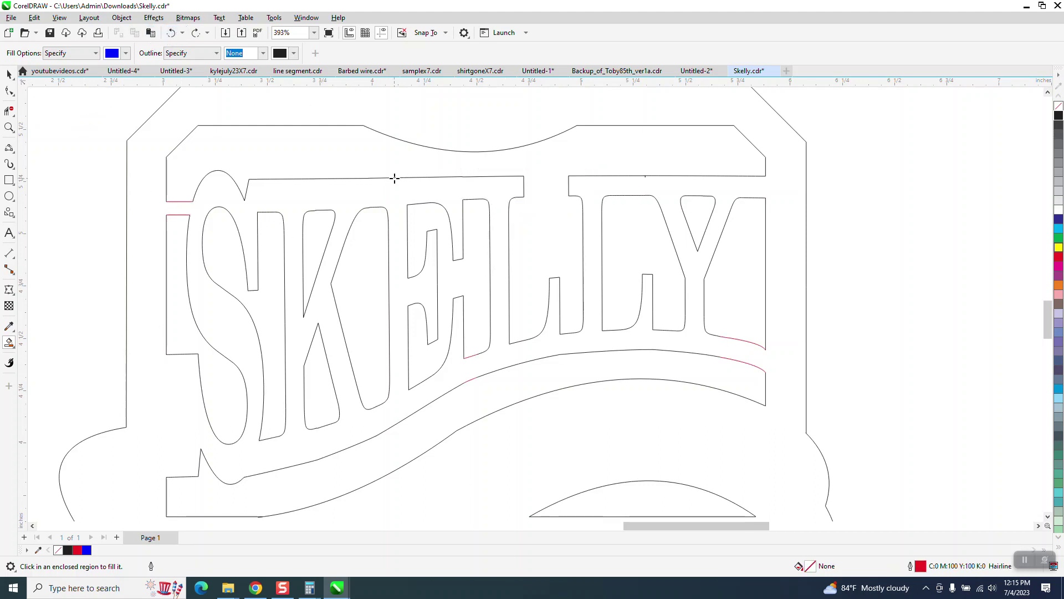
# Step: Examine the outlines along the bottoms of the E and L letters and the wave line beneath for gaps
pyautogui.click(9, 127)
pyautogui.moveTo(483, 327); pyautogui.dragTo(547, 369)
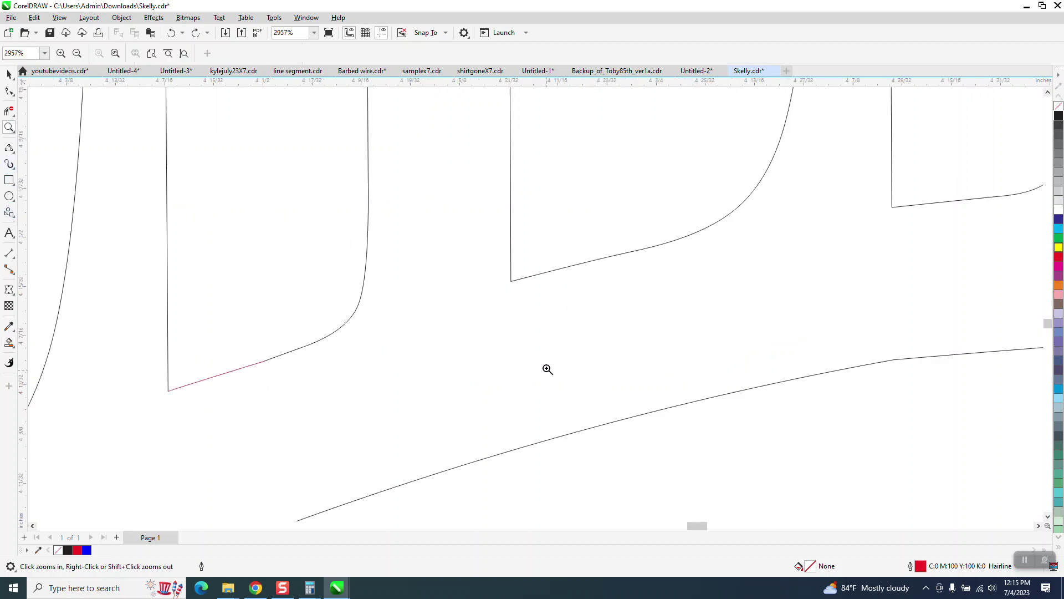
pyautogui.moveTo(535, 303); pyautogui.dragTo(535, 303)
pyautogui.rightClick(534, 302)
pyautogui.rightClick(535, 302)
pyautogui.rightClick(535, 302)
pyautogui.rightClick(535, 302)
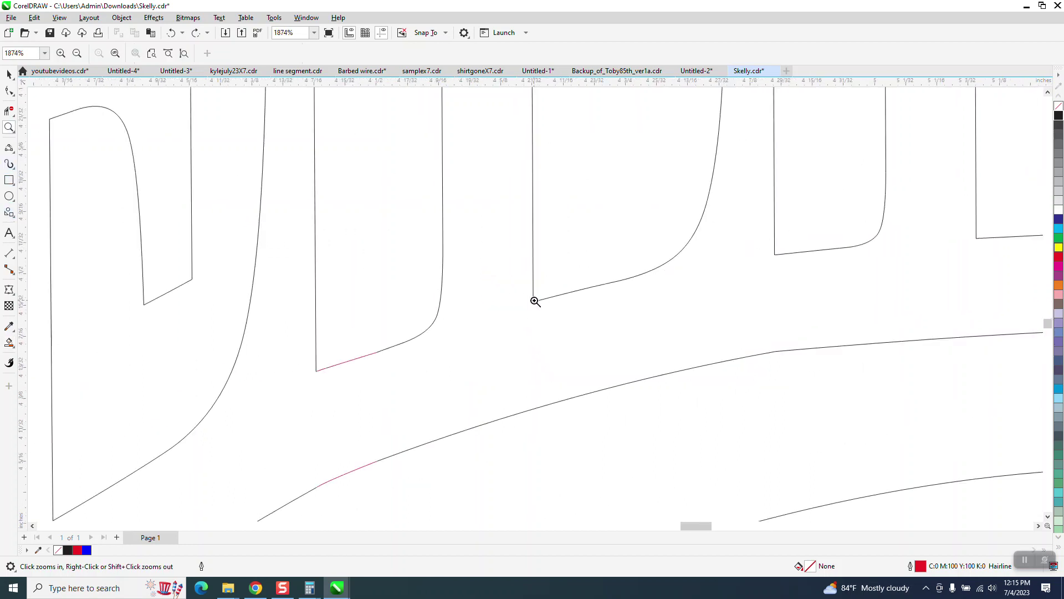
pyautogui.rightClick(535, 301)
pyautogui.moveTo(411, 334); pyautogui.dragTo(488, 355)
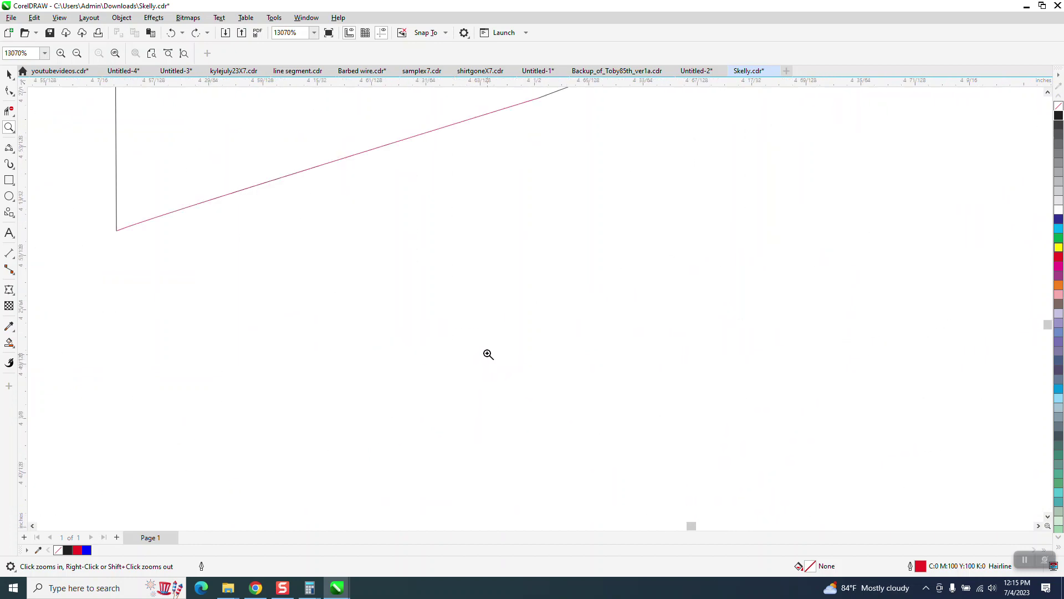
pyautogui.rightClick(467, 336)
pyautogui.rightClick(447, 264)
pyautogui.rightClick(446, 264)
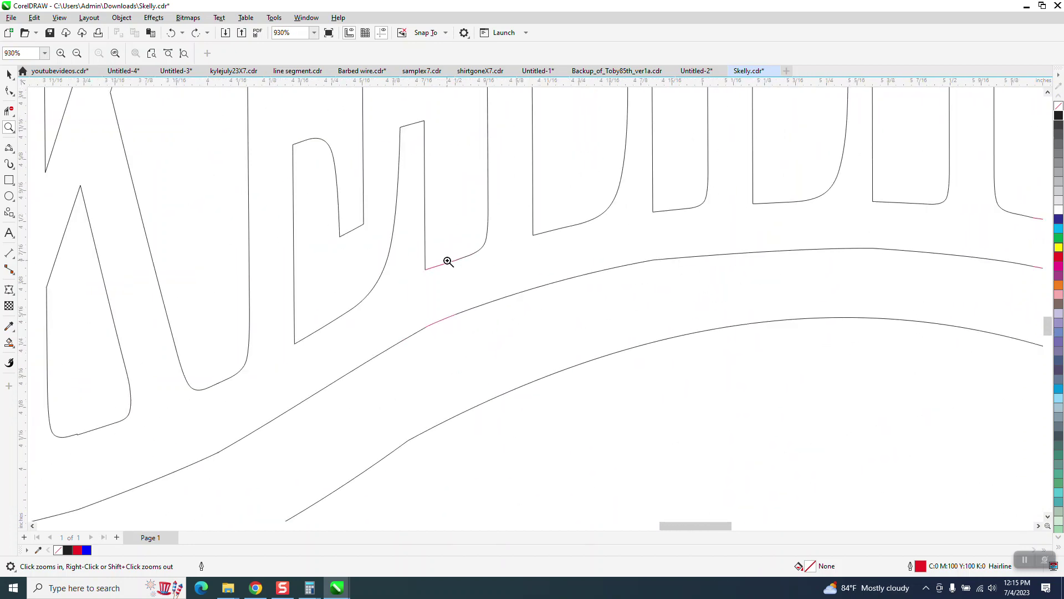
pyautogui.rightClick(448, 261)
# Step: Join all open segments of the SKELLY lettering curve using Join Curves with Extend and a 0.1 inch gap tolerance
pyautogui.click(9, 74)
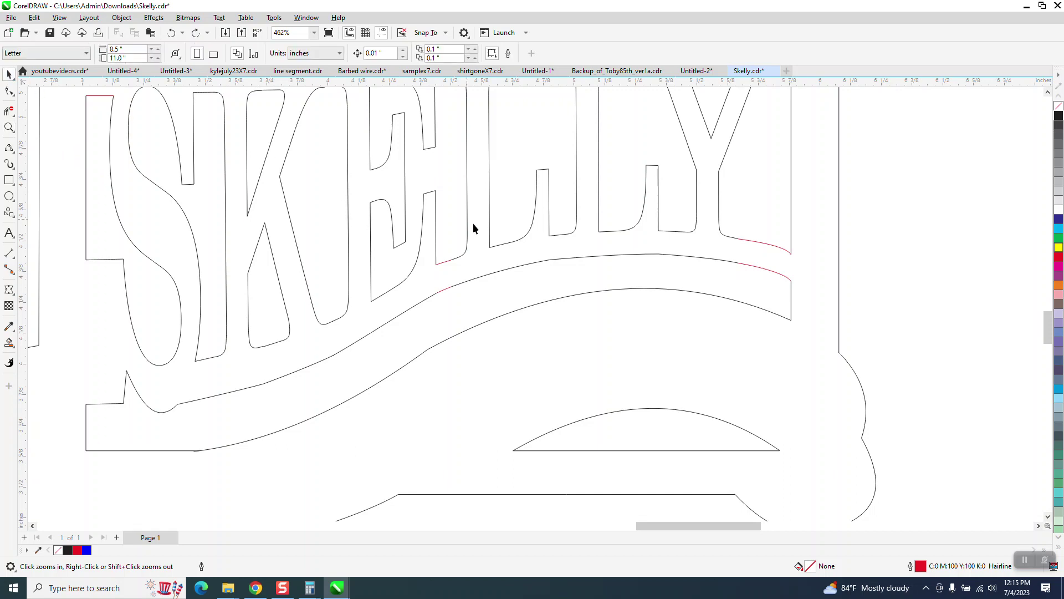
pyautogui.scroll(-2, 477, 244)
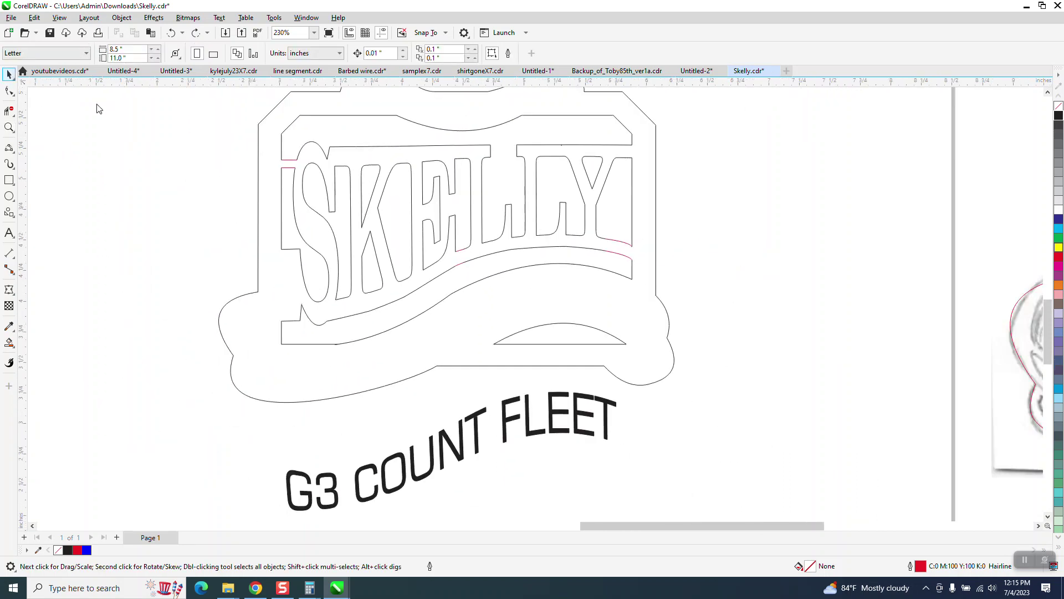
pyautogui.click(301, 152)
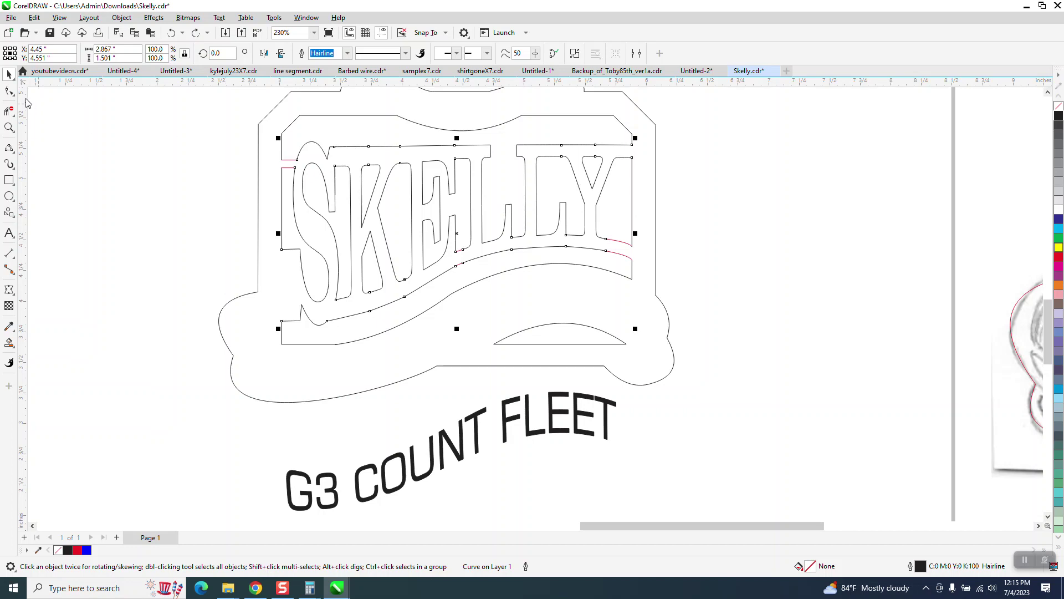
pyautogui.press('F10')
pyautogui.moveTo(426, 288); pyautogui.dragTo(743, 345)
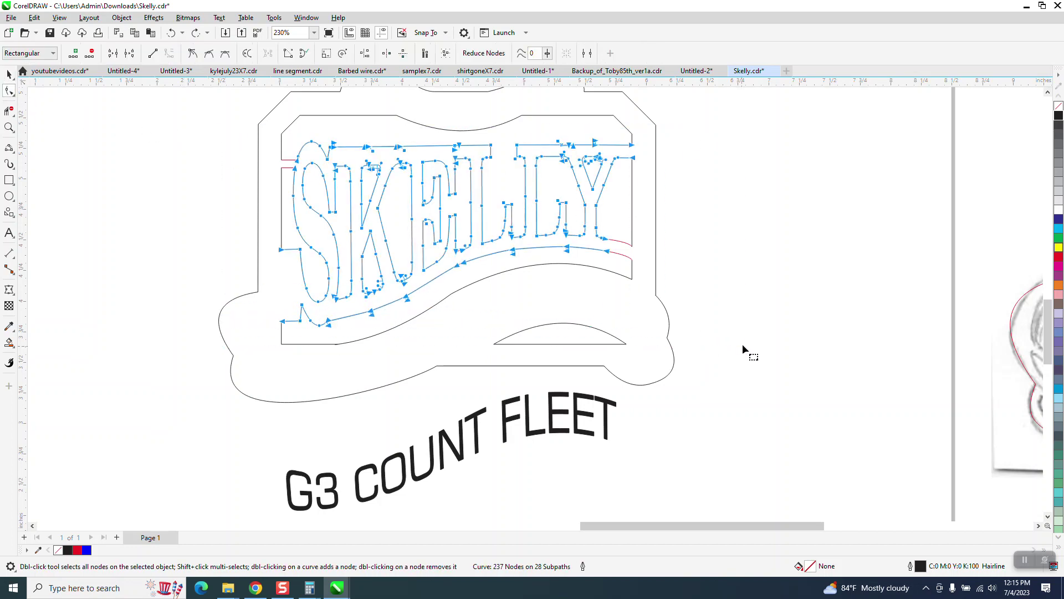
pyautogui.click(307, 18)
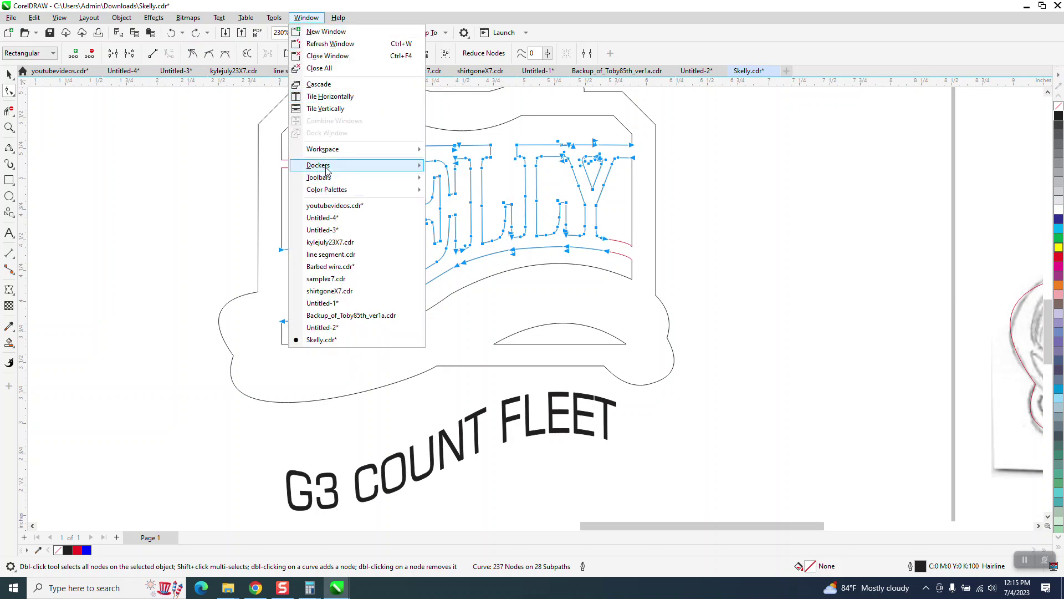
pyautogui.moveTo(411, 165)
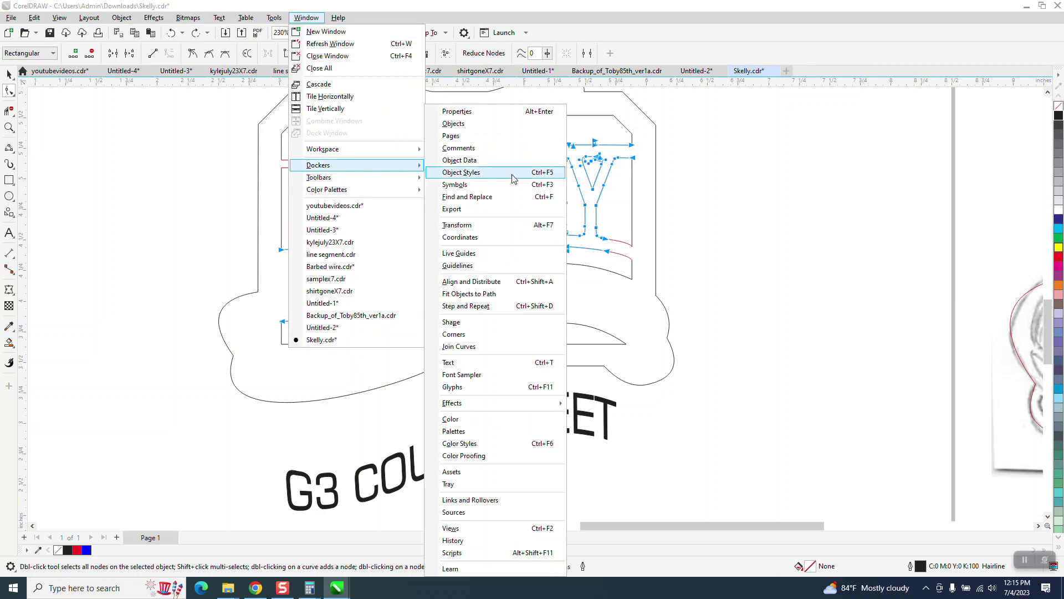
pyautogui.click(474, 347)
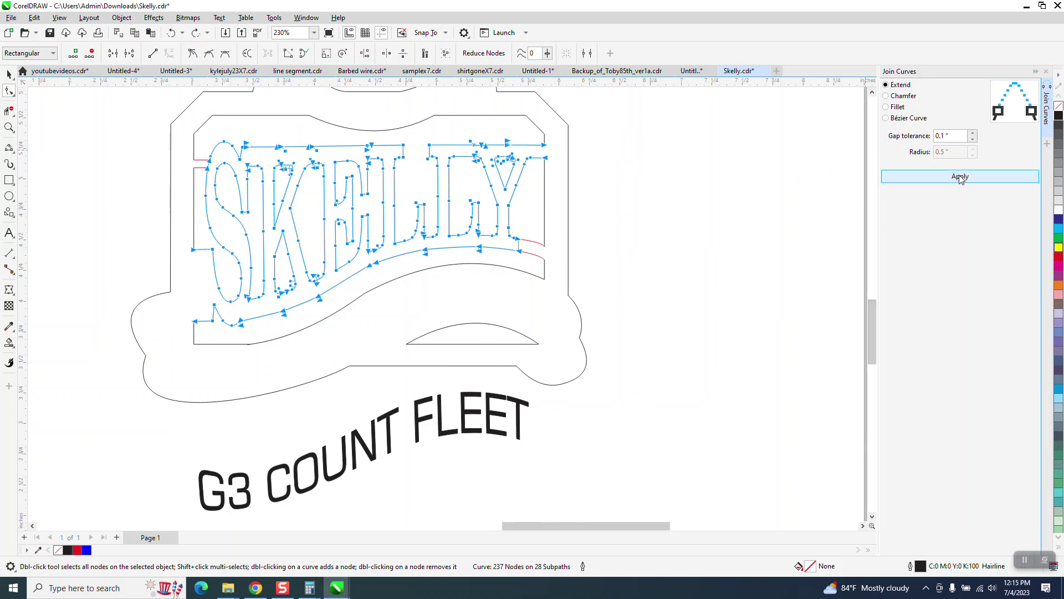
pyautogui.click(971, 177)
pyautogui.click(971, 177)
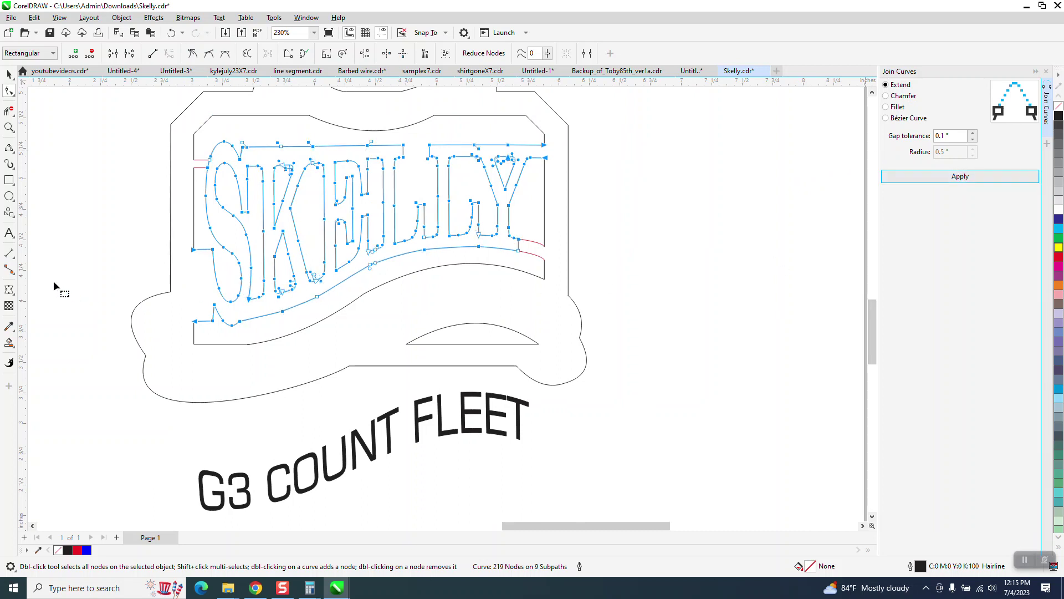
# Step: Try smart-filling the joined sign shape with blue, and undo the fill
pyautogui.click(9, 342)
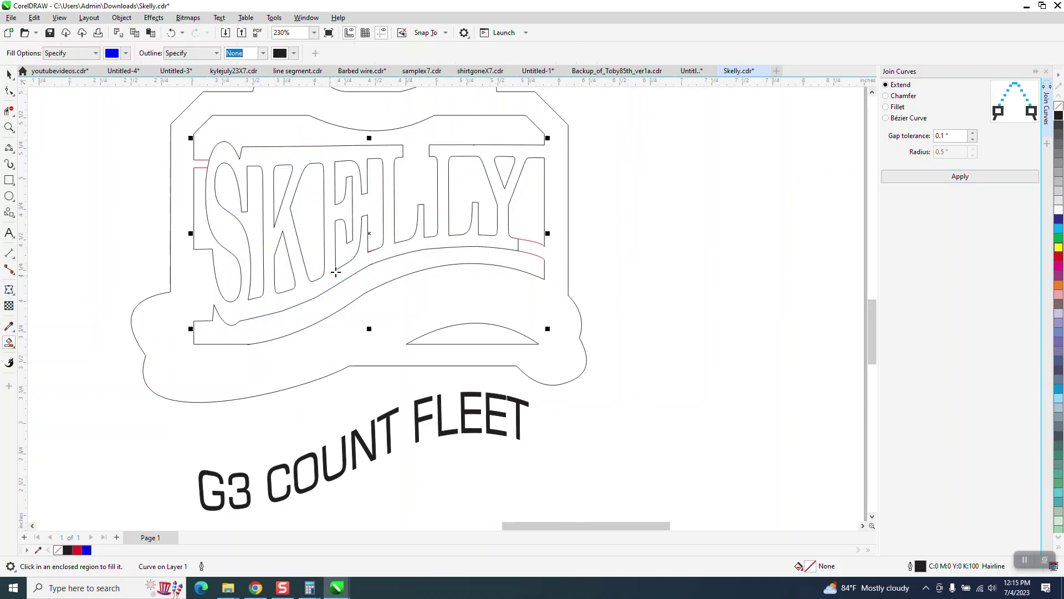
pyautogui.click(366, 262)
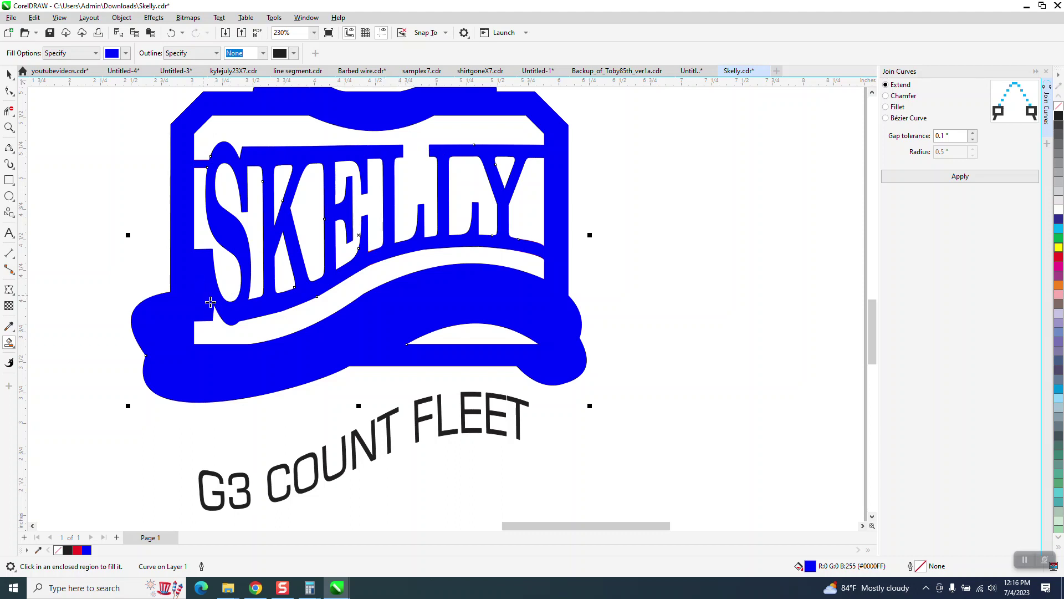
pyautogui.click(172, 33)
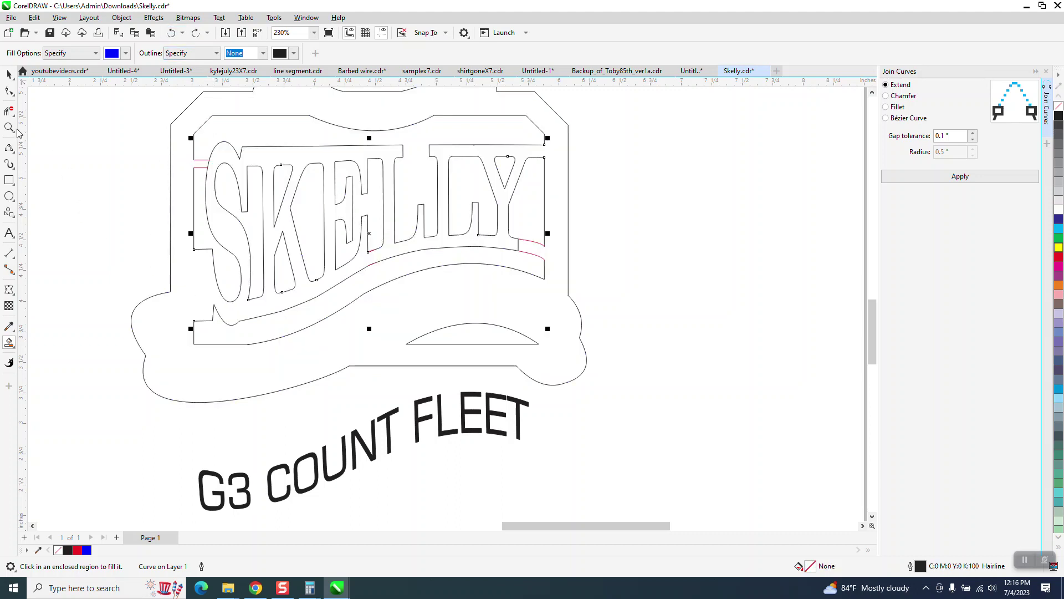
# Step: Draw a 3-point curve spanning about 0.32 inches from the peak beneath the S up to the frame's inner left side
pyautogui.click(14, 165)
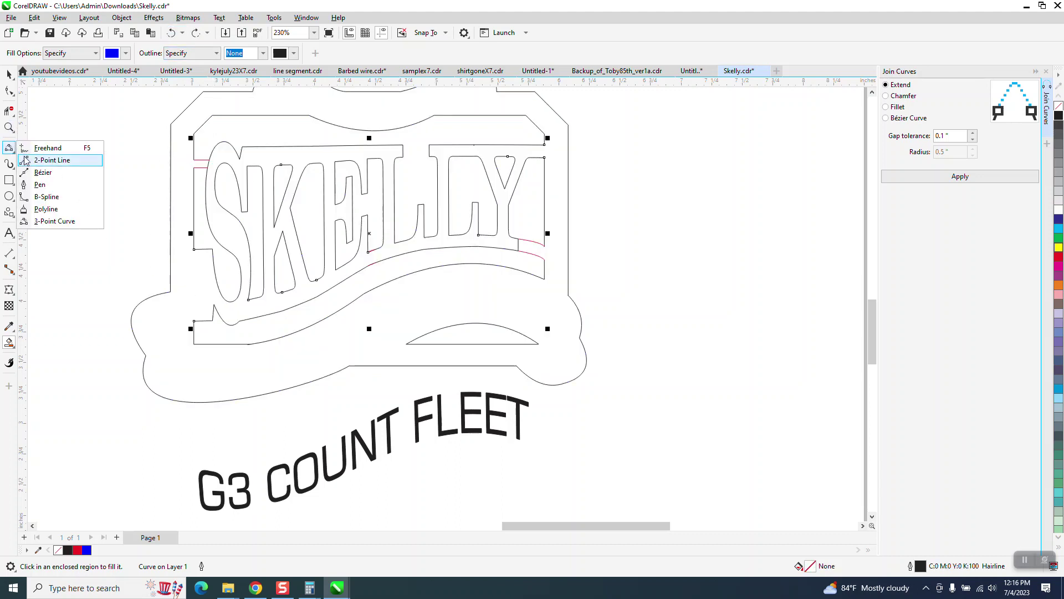
pyautogui.click(44, 222)
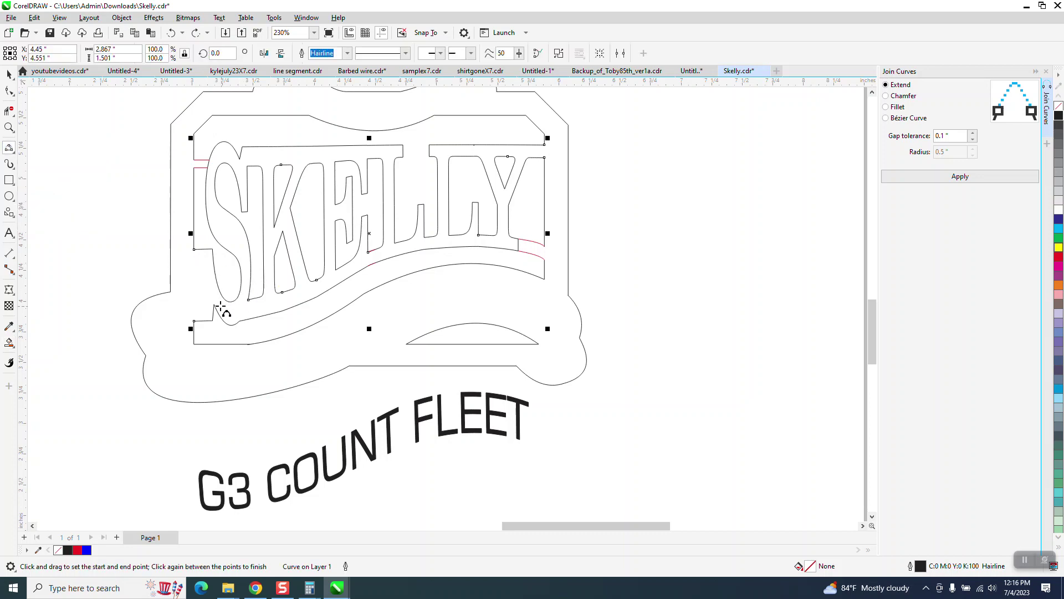
pyautogui.moveTo(214, 304); pyautogui.dragTo(193, 271)
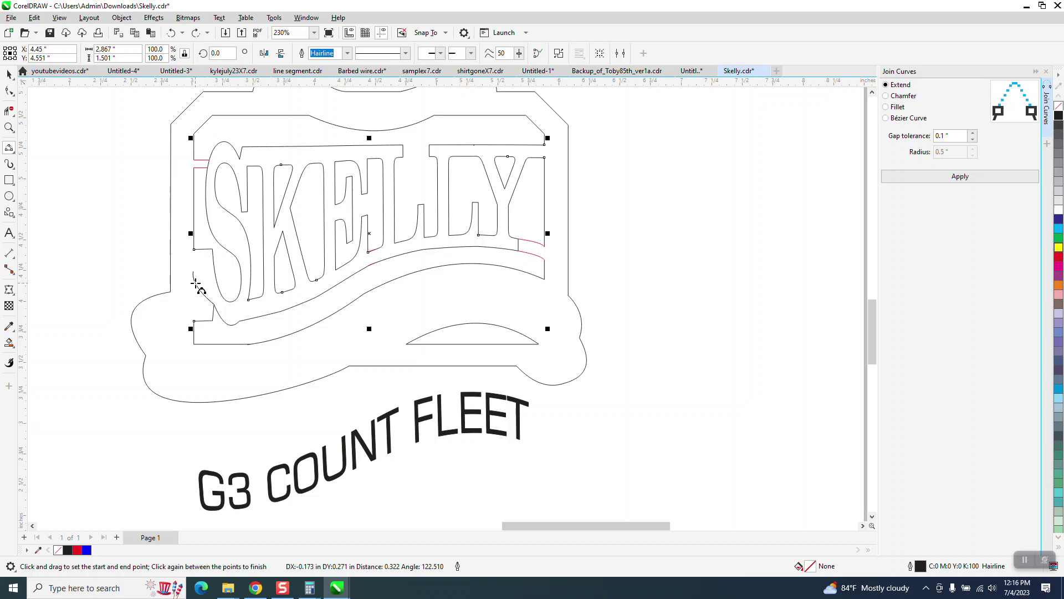
pyautogui.click(198, 284)
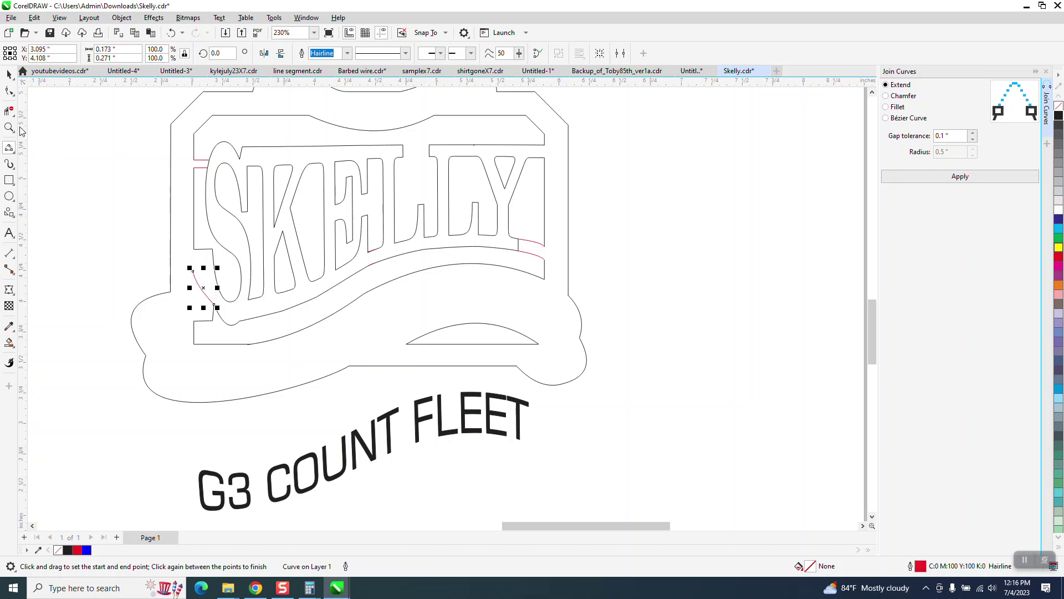
# Step: Draw a straight 2-point line from the new curve's upper end down to the corner of the notch below the S
pyautogui.press('z')
pyautogui.moveTo(160, 257); pyautogui.dragTo(285, 346)
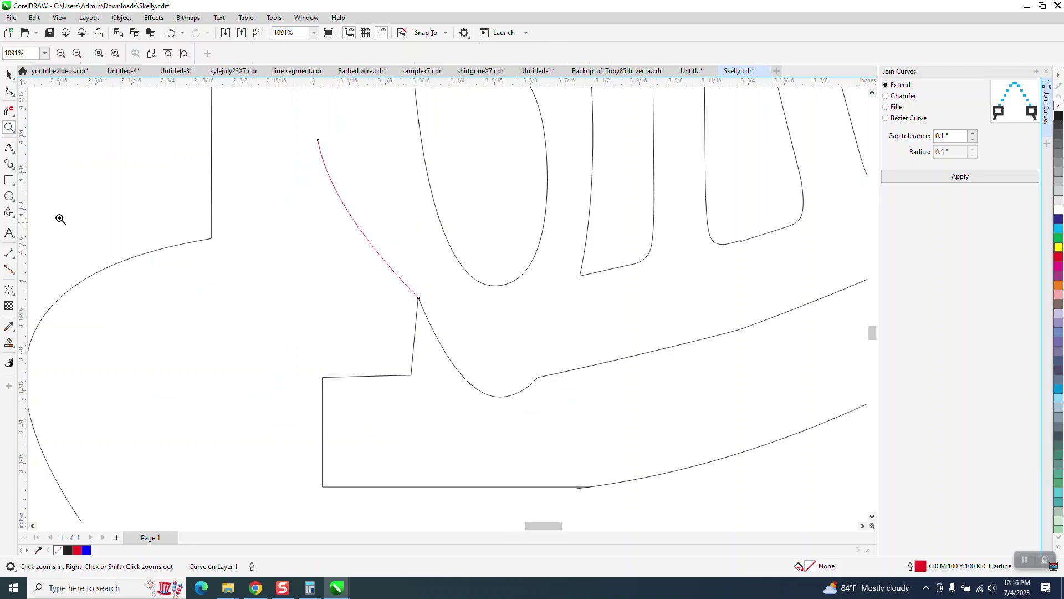
pyautogui.click(13, 155)
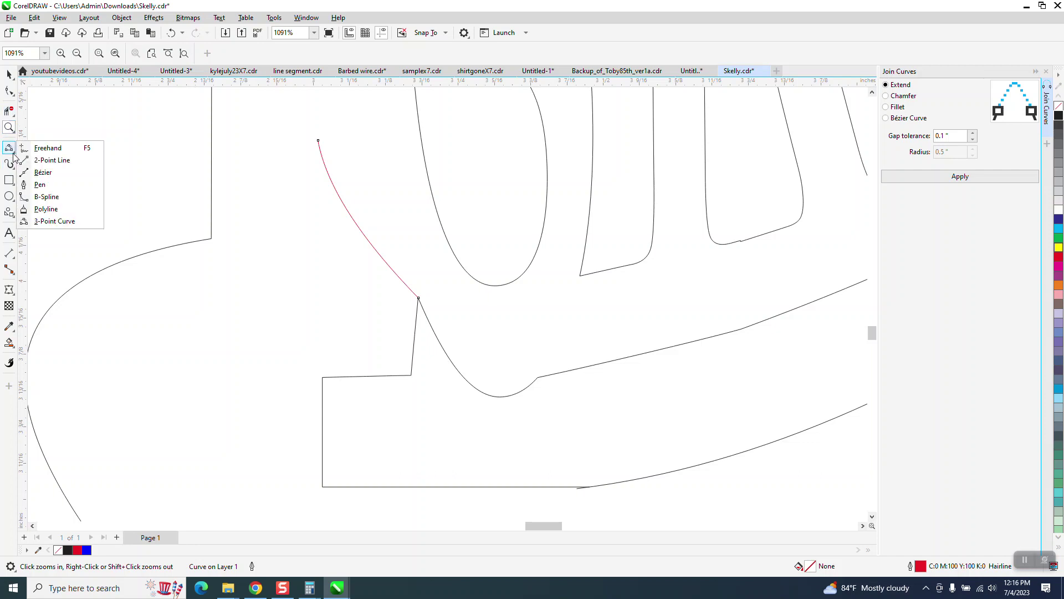
pyautogui.click(52, 160)
pyautogui.moveTo(318, 140); pyautogui.dragTo(323, 376)
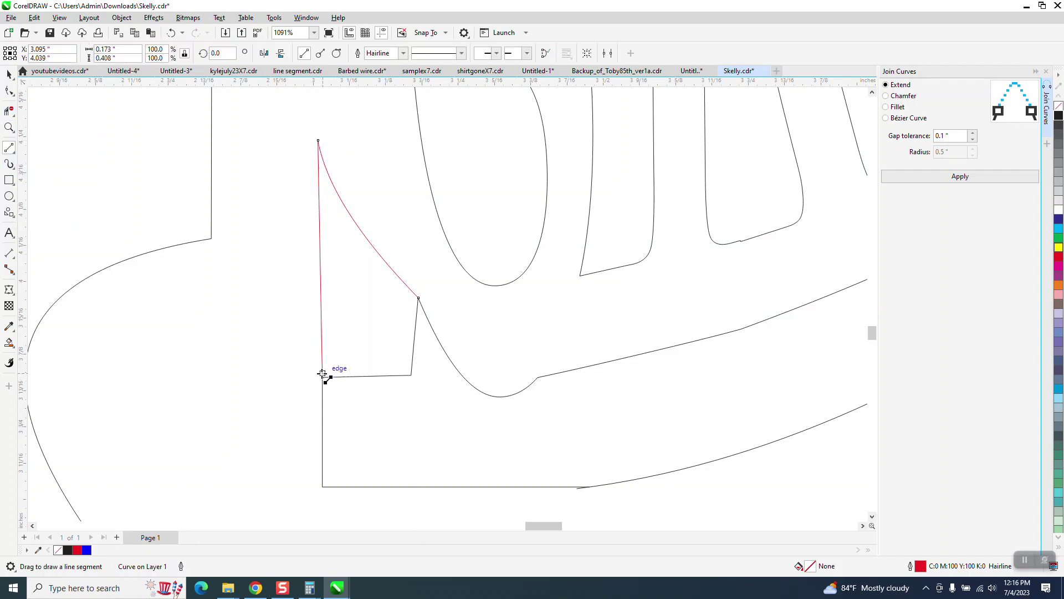
# Step: Delete the two notch segments enclosed between the new line and curve below the S
pyautogui.click(9, 111)
pyautogui.moveTo(360, 330); pyautogui.dragTo(410, 378)
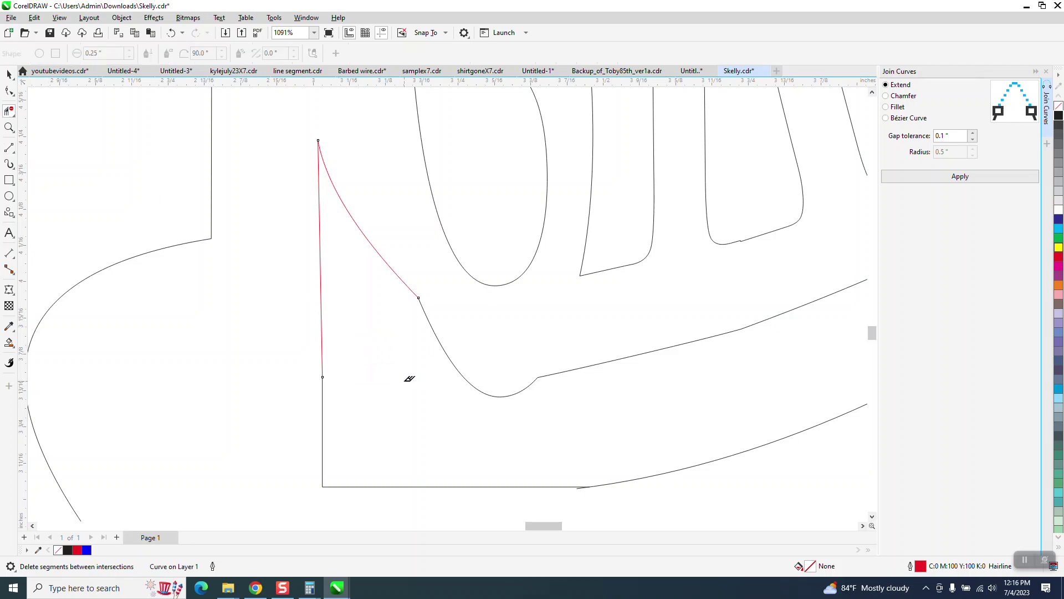
pyautogui.scroll(-5, 327, 333)
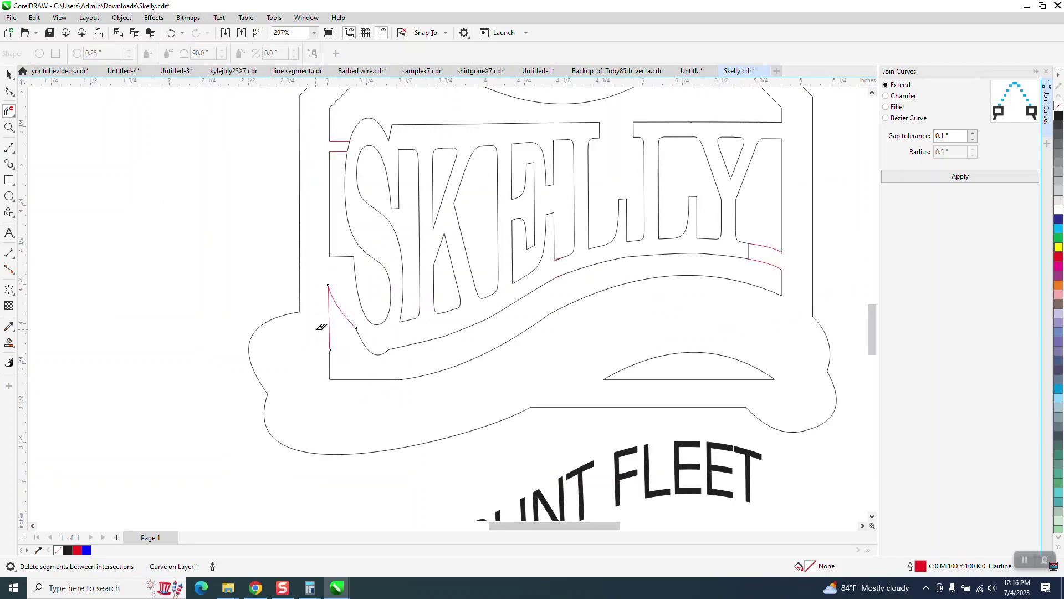
pyautogui.scroll(-2, 336, 204)
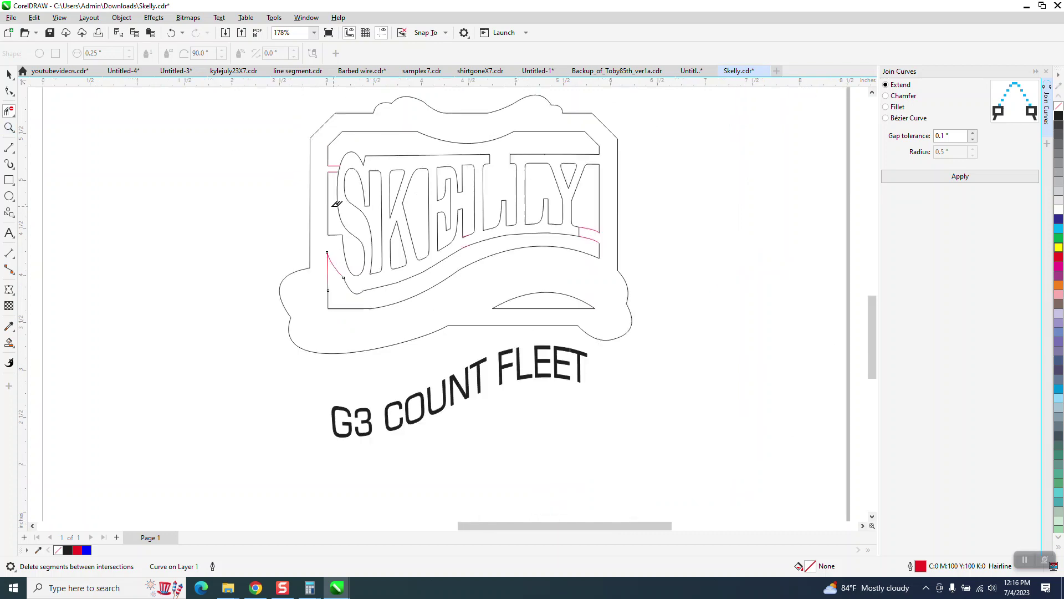
# Step: Smart-fill the whole sign shape with blue and move the filled copy off the original, toward the page's left edge
pyautogui.click(8, 74)
pyautogui.click(9, 343)
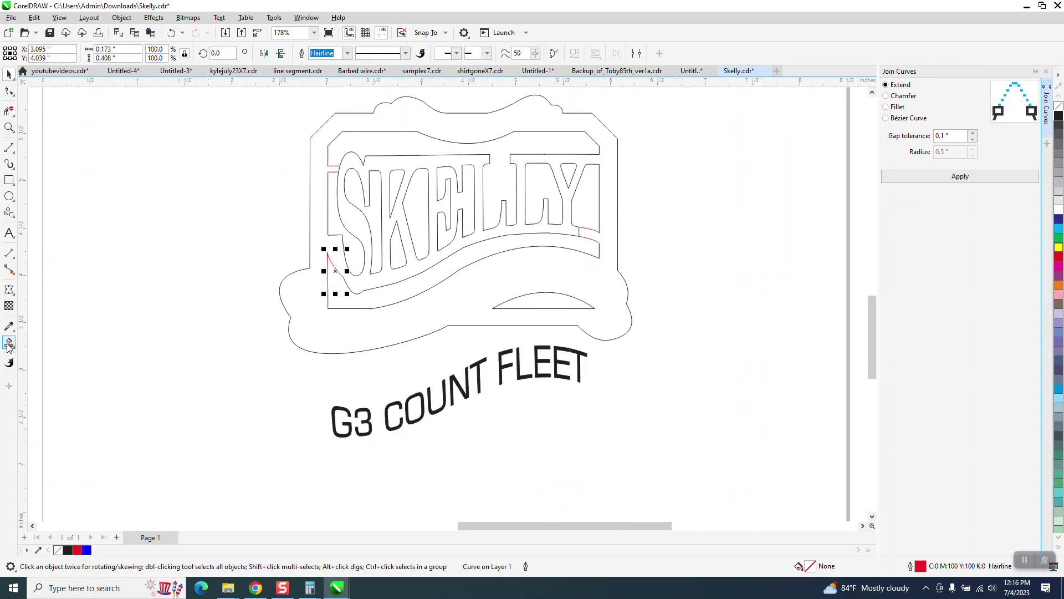
pyautogui.click(390, 280)
pyautogui.scroll(-2, 588, 277)
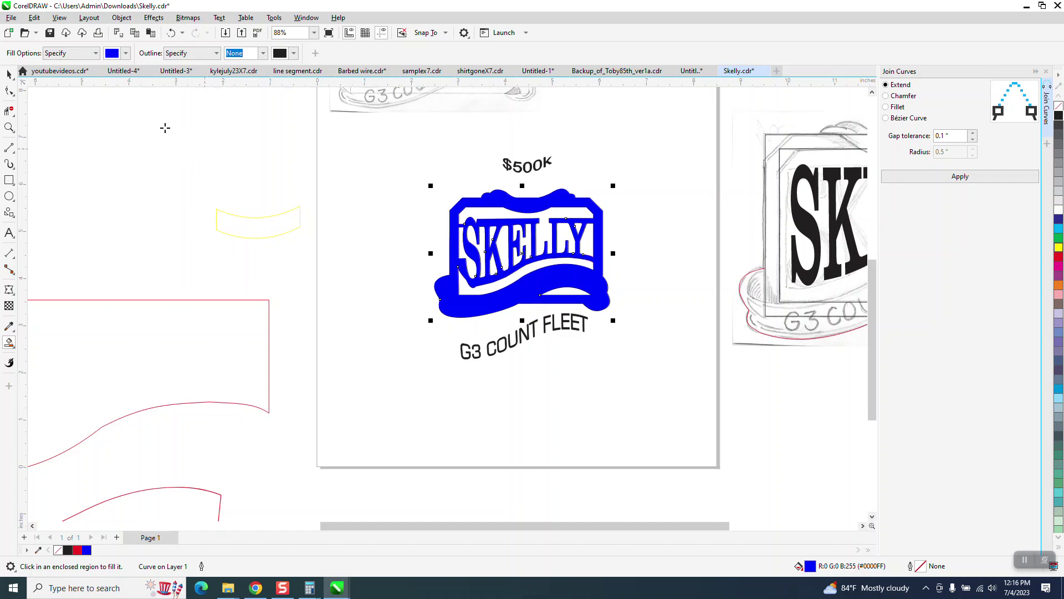
pyautogui.click(9, 73)
pyautogui.moveTo(530, 205); pyautogui.dragTo(322, 161)
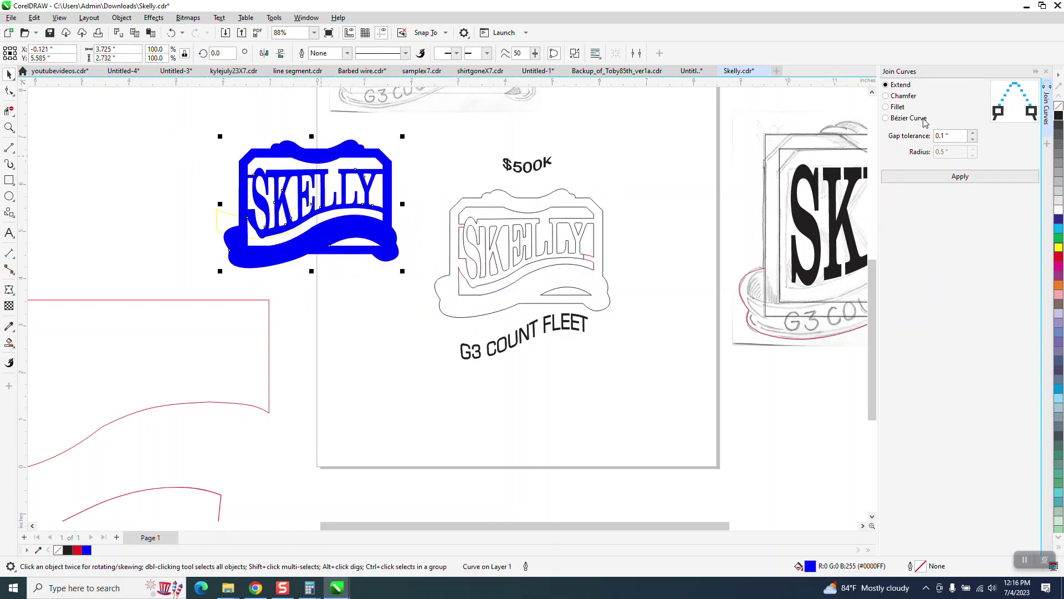
# Step: Give the filled copy a black hairline outline and remove its fill
pyautogui.click(1059, 115)
pyautogui.rightClick(1059, 115)
pyautogui.click(1059, 107)
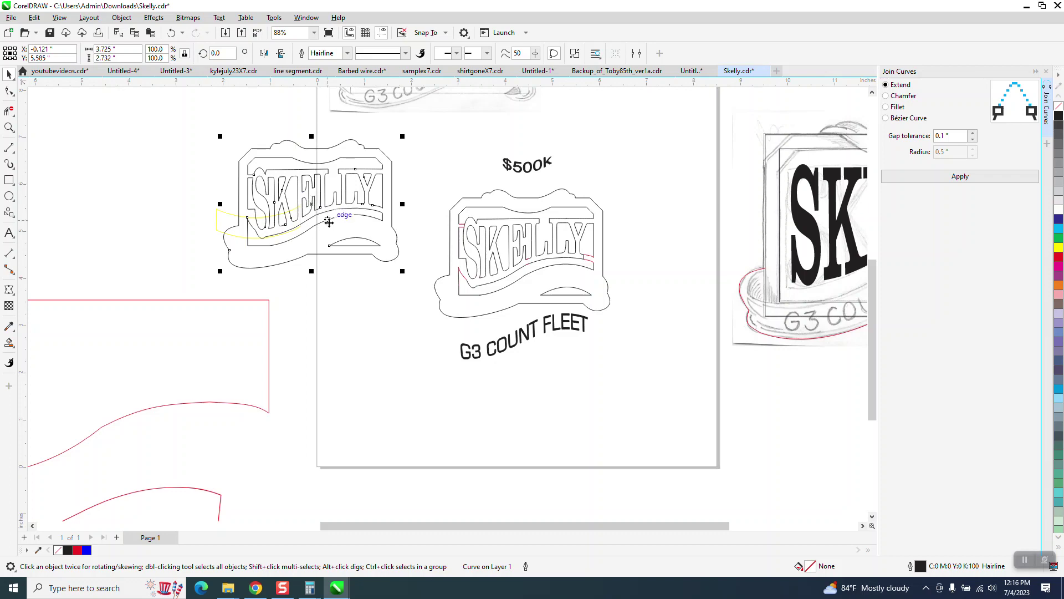
# Step: Move the outlined sign copy farther left off the page, clear of the yellow banner shape
pyautogui.press('Delete')
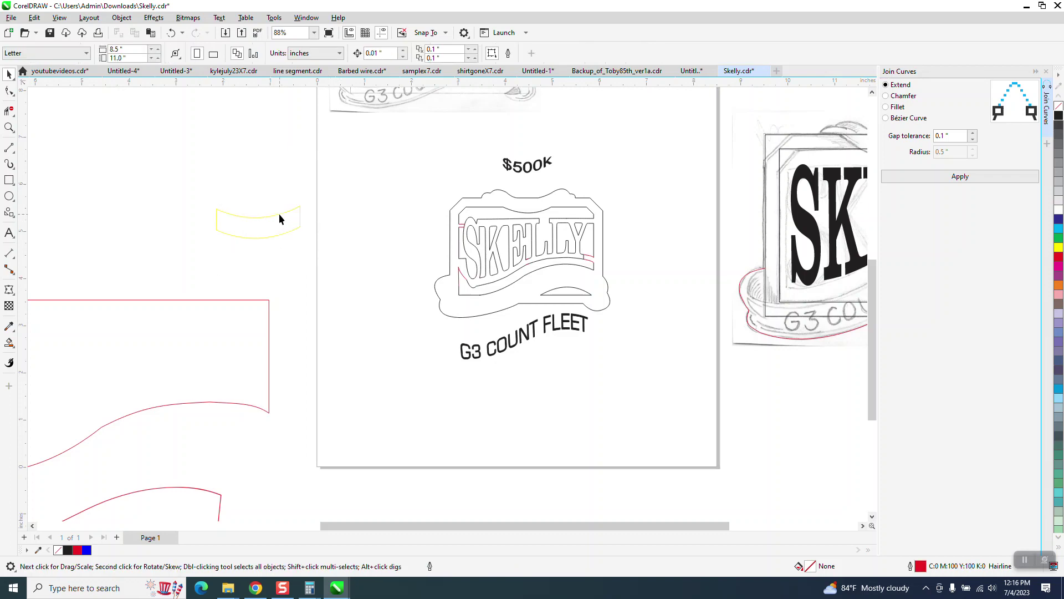
pyautogui.click(171, 33)
pyautogui.scroll(-3, 350, 189)
pyautogui.moveTo(350, 189); pyautogui.dragTo(205, 168)
# Step: Smooth the sharp corner beneath the S on the outlined copy, using the Smooth tool with a 0.25 inch nib
pyautogui.click(9, 127)
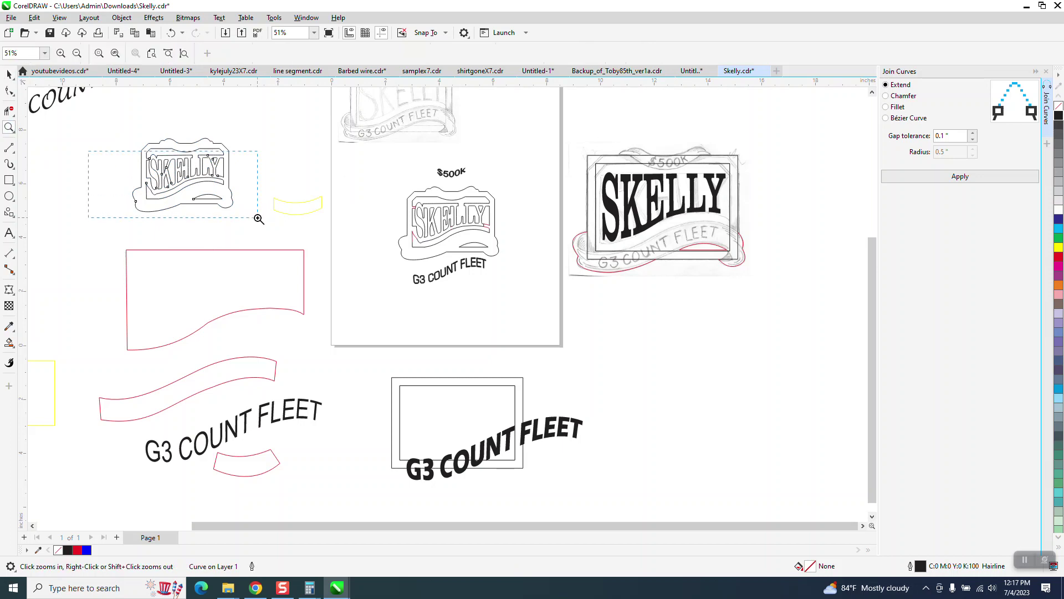
pyautogui.moveTo(258, 219); pyautogui.dragTo(258, 219)
pyautogui.moveTo(341, 353); pyautogui.dragTo(427, 372)
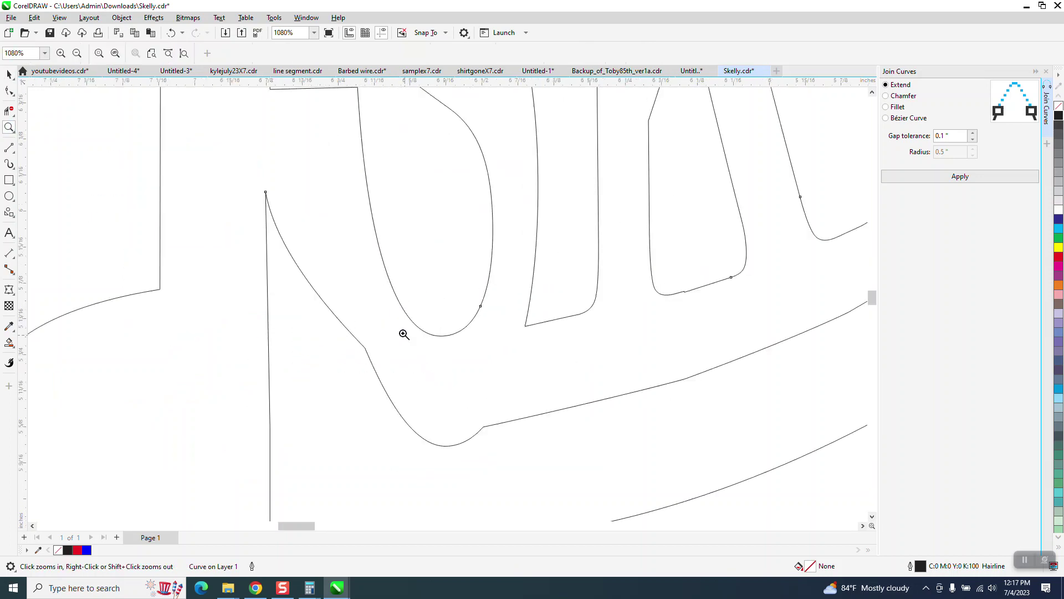
pyautogui.click(16, 112)
pyautogui.click(43, 107)
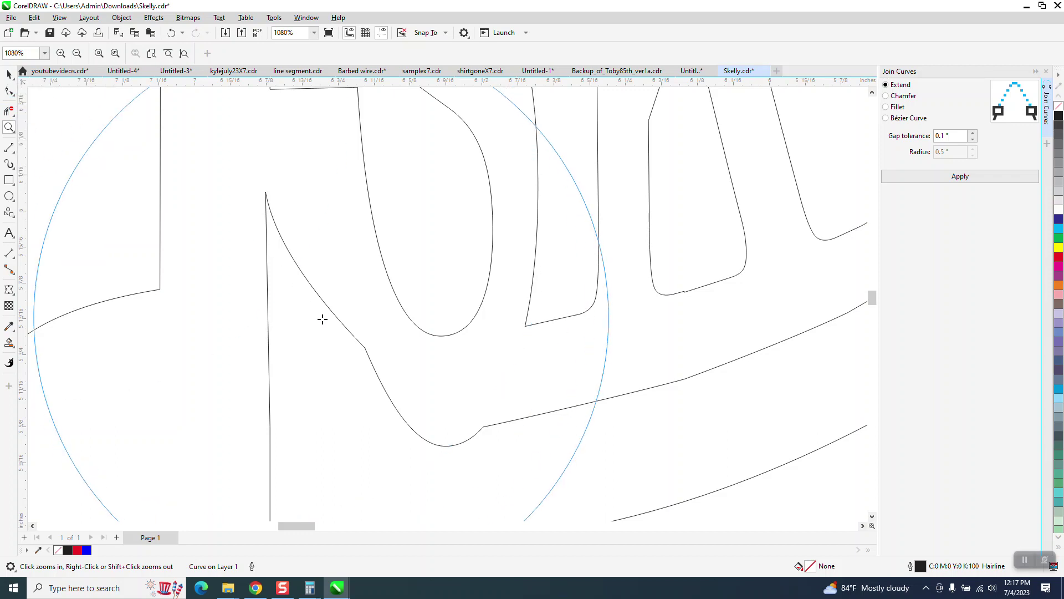
pyautogui.moveTo(33, 54); pyautogui.dragTo(4, 58)
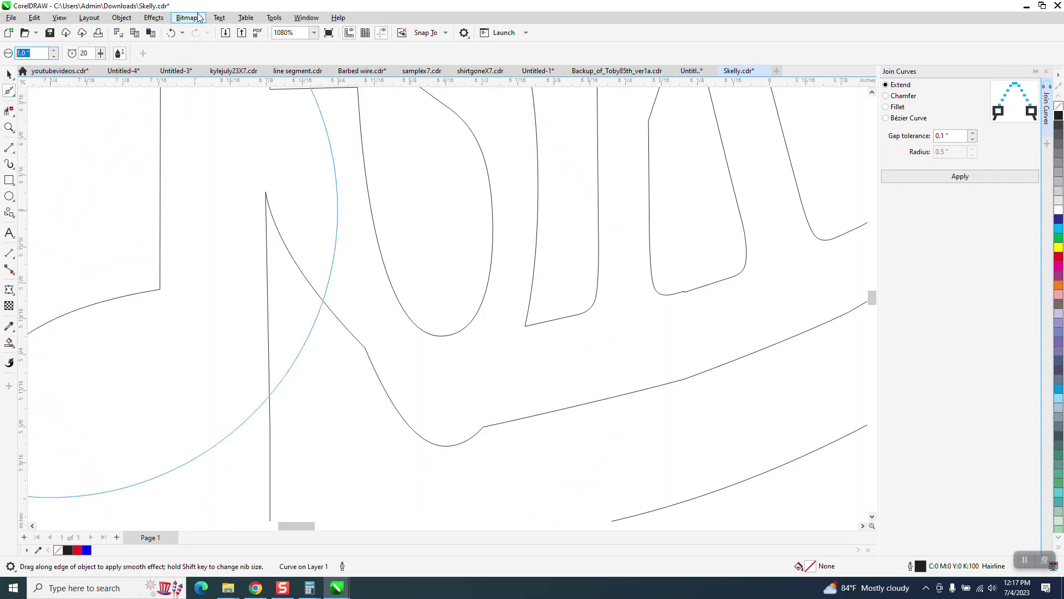
pyautogui.write('.25')
pyautogui.press('Return')
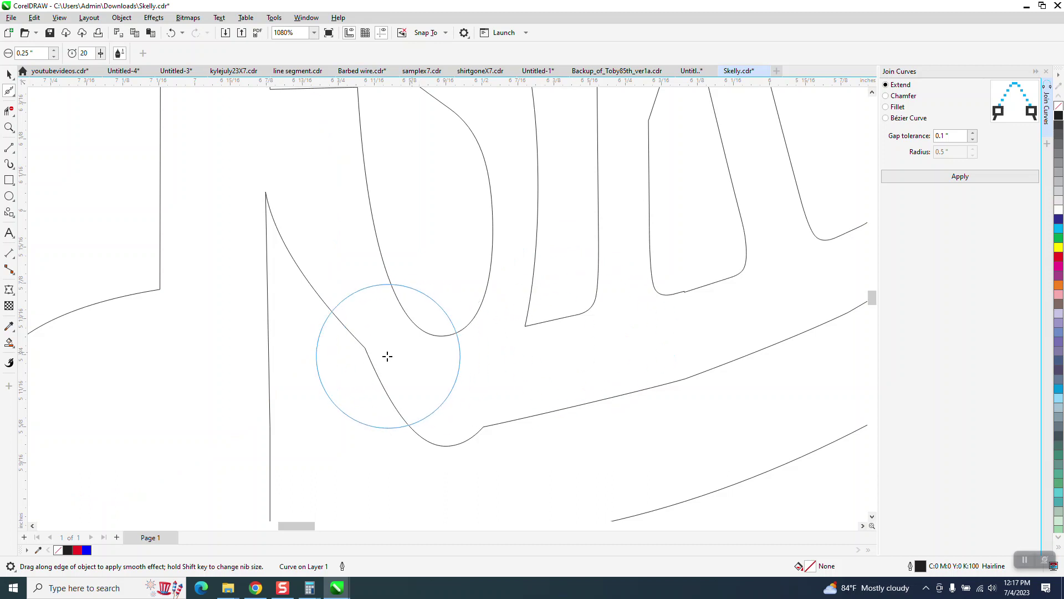
pyautogui.click(366, 361)
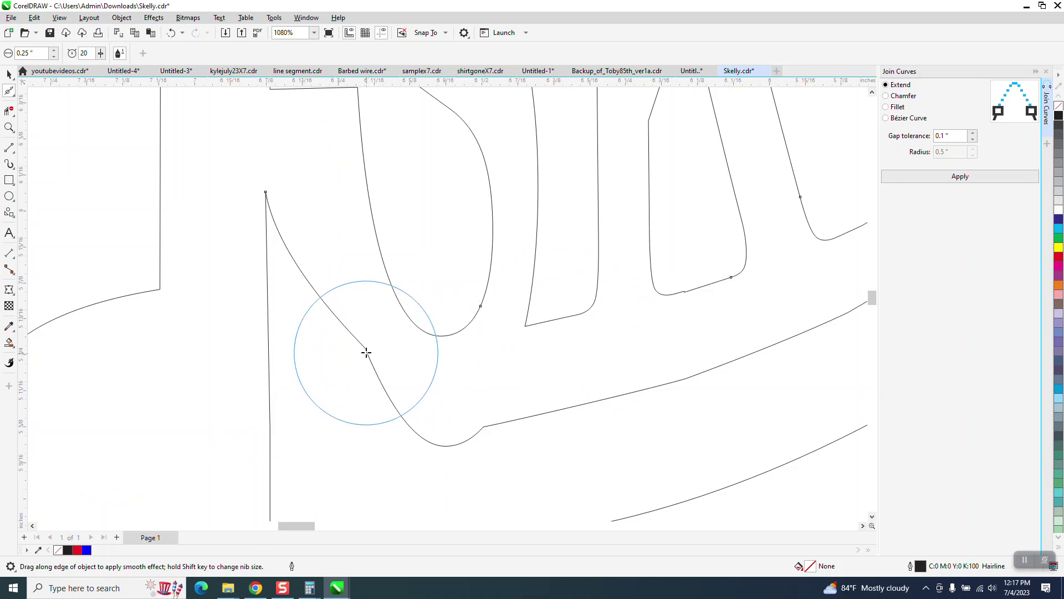
pyautogui.moveTo(377, 369); pyautogui.dragTo(354, 336)
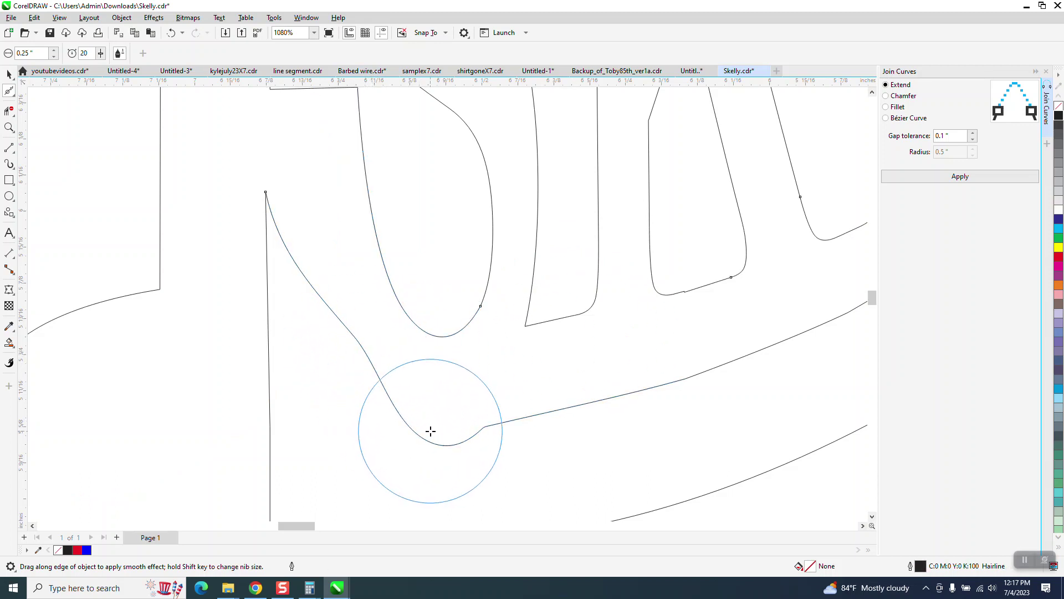
pyautogui.scroll(-3, 399, 490)
pyautogui.scroll(-3, 411, 431)
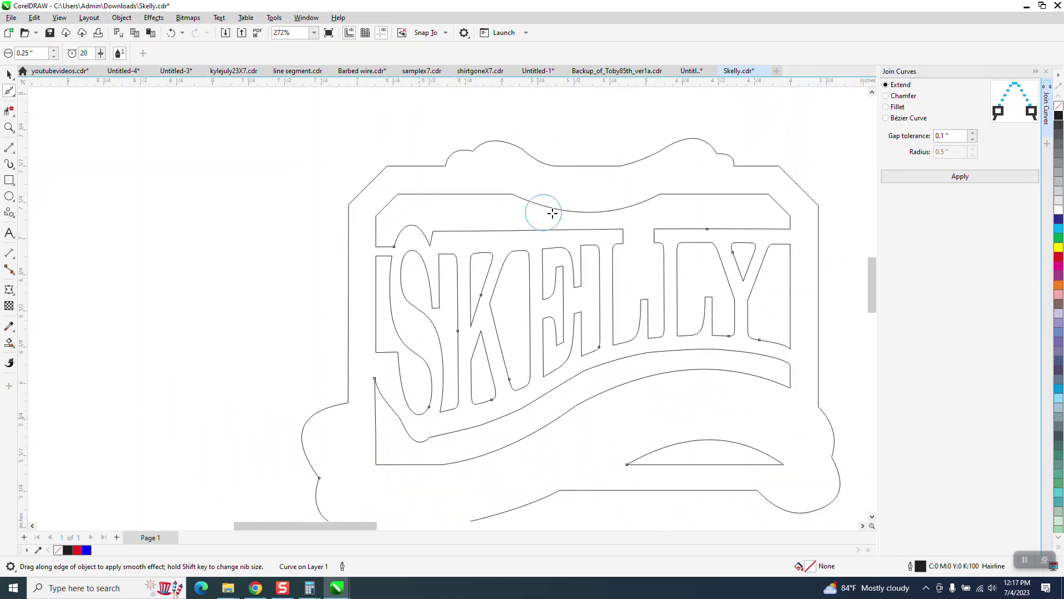
pyautogui.press('z')
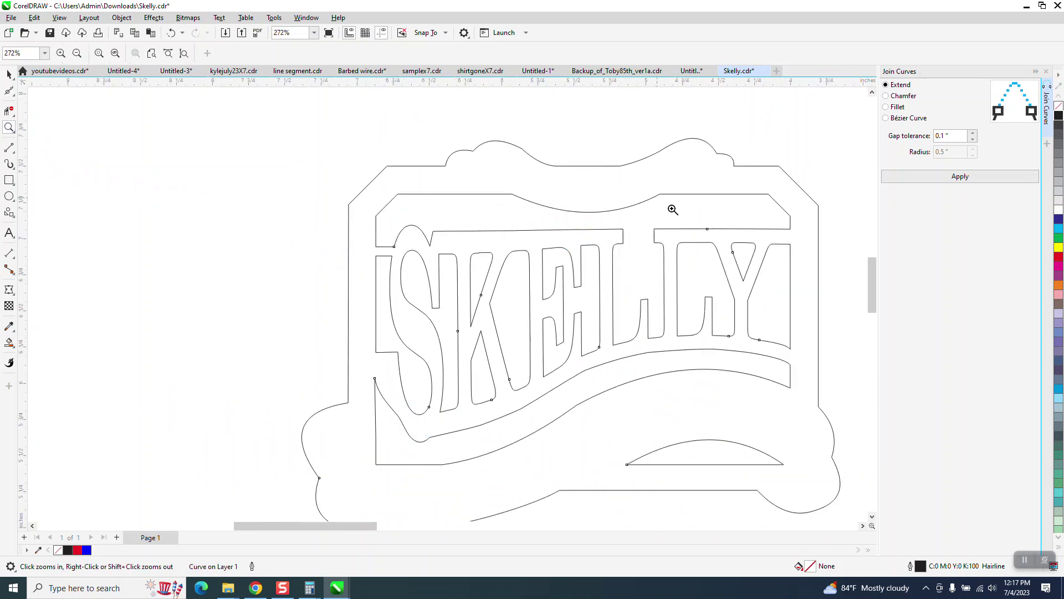
# Step: Delete the nodes forming the small jog in the straight line above the K and E on the outlined copy
pyautogui.moveTo(673, 206); pyautogui.dragTo(743, 245)
pyautogui.click(9, 111)
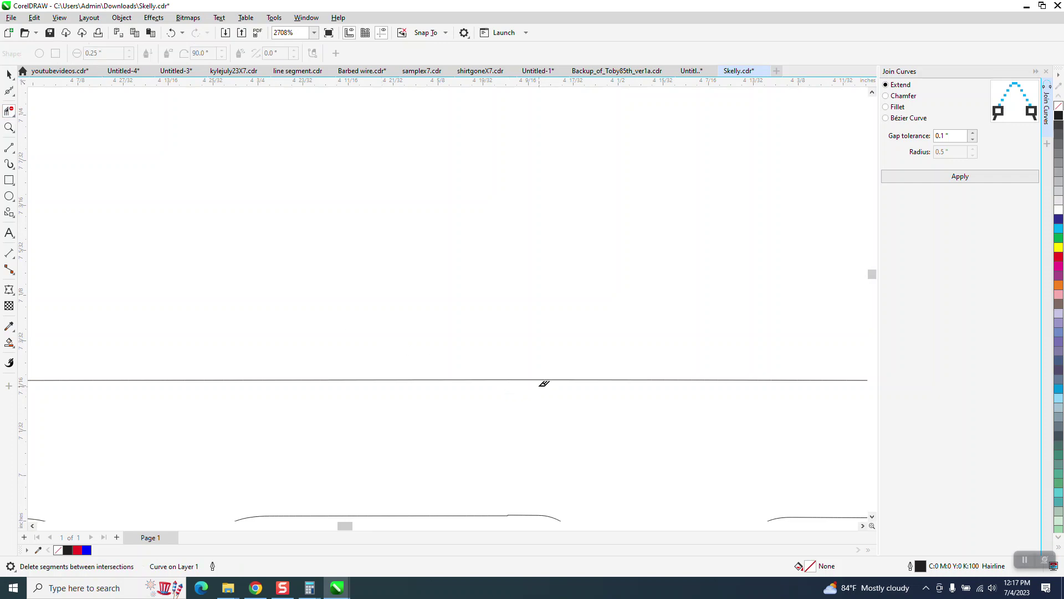
pyautogui.scroll(-4, 576, 269)
pyautogui.scroll(-1, 592, 268)
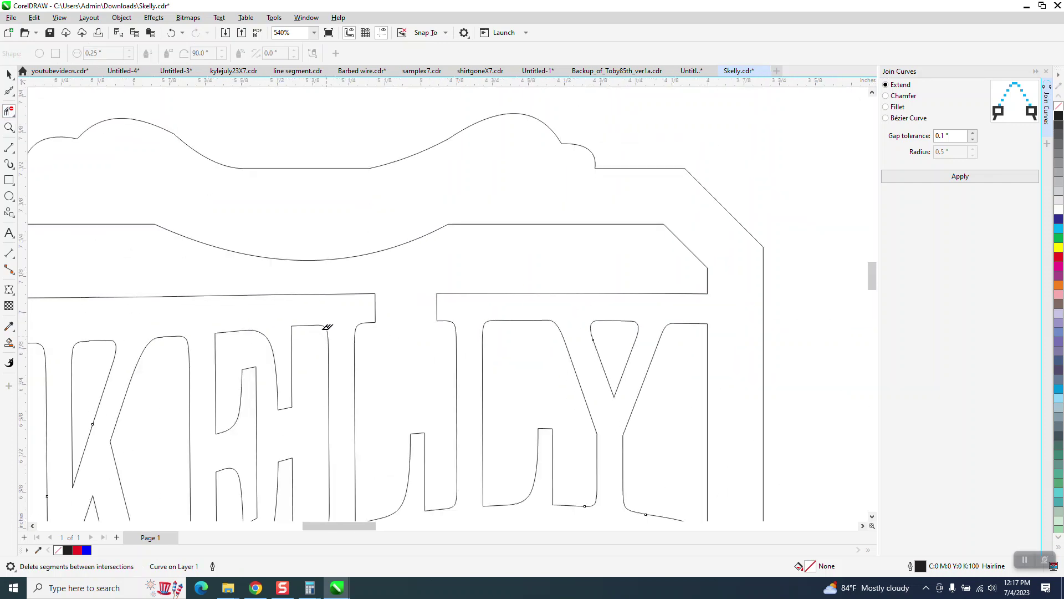
pyautogui.click(9, 127)
pyautogui.moveTo(238, 285); pyautogui.dragTo(366, 315)
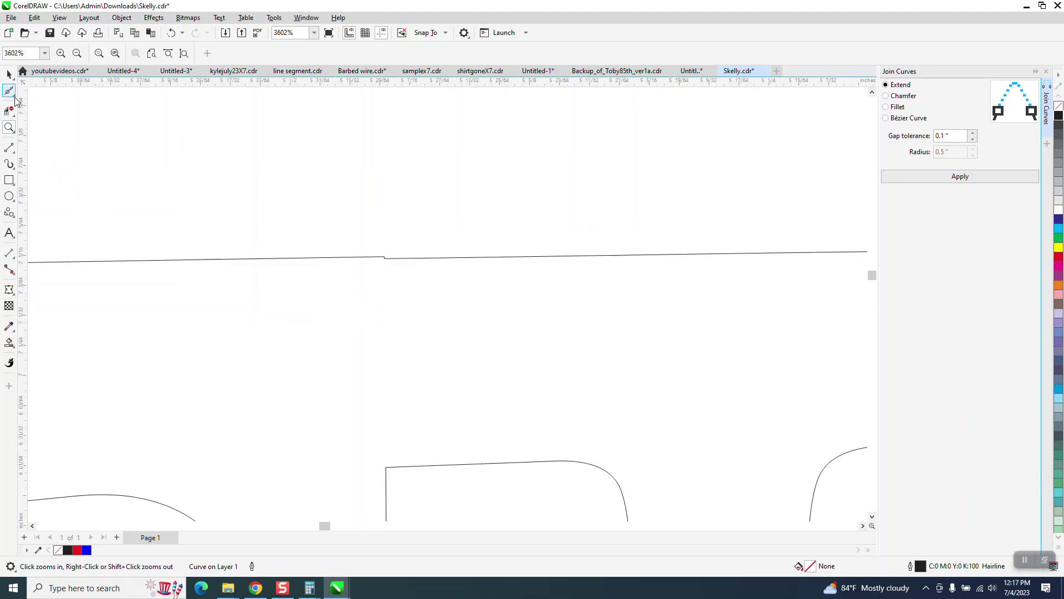
pyautogui.click(9, 94)
pyautogui.click(39, 89)
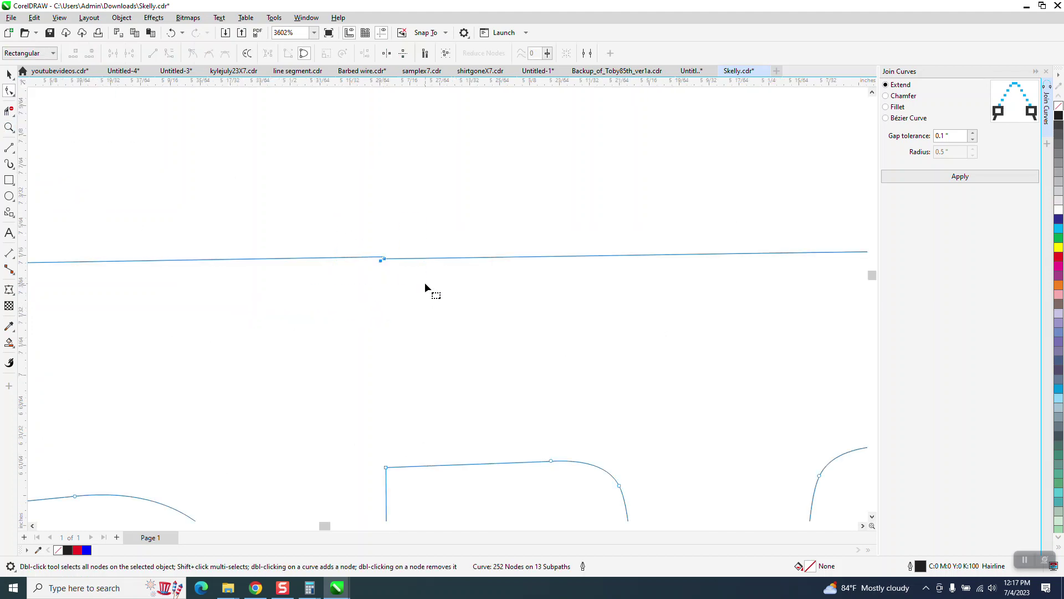
pyautogui.scroll(-4, 425, 284)
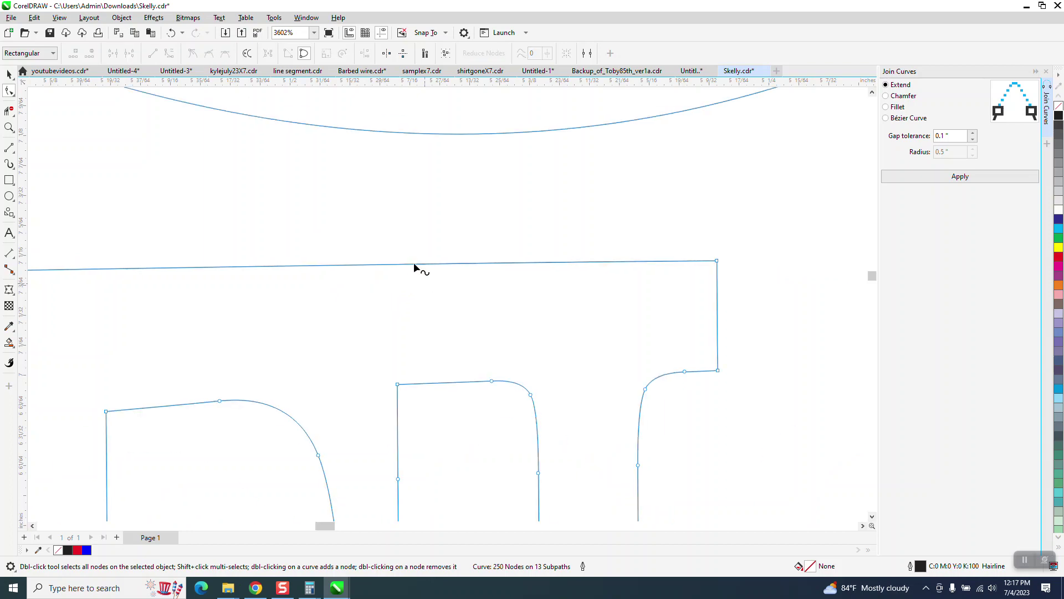
# Step: Delete the surplus nodes along the straight lines above the lettering, on both sides of the gap over the first L
pyautogui.moveTo(254, 252); pyautogui.dragTo(387, 270)
pyautogui.press('Delete')
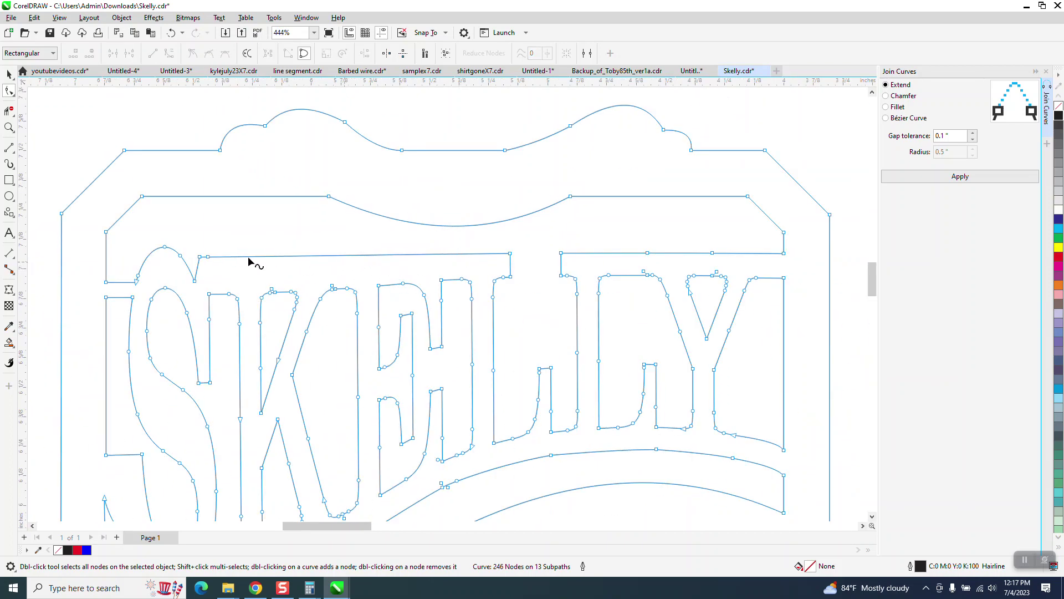
pyautogui.click(207, 257)
pyautogui.press('Delete')
pyautogui.moveTo(652, 249); pyautogui.dragTo(739, 256)
pyautogui.press('Delete')
pyautogui.scroll(-1, 424, 315)
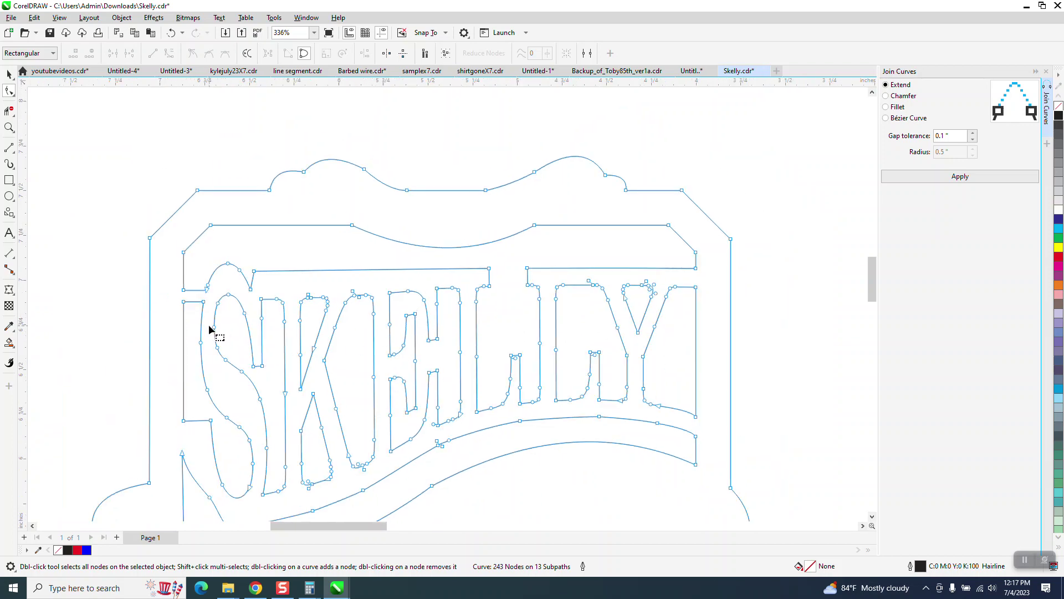
# Step: Remove the extra node on the curve beneath the S and reshape that curve into one smooth, rounded bend
pyautogui.scroll(-1, 210, 329)
pyautogui.press('z')
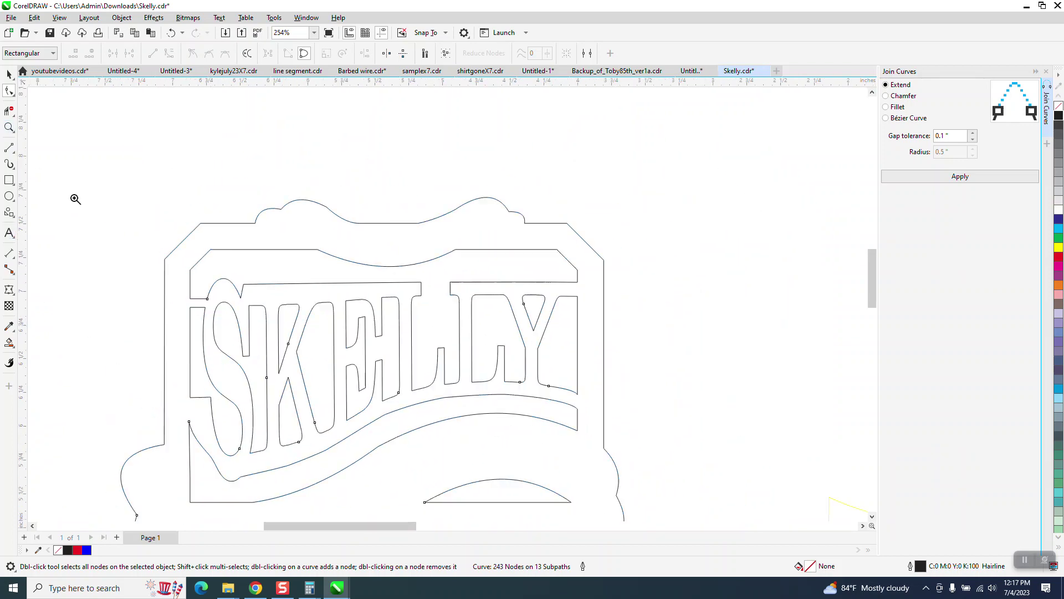
pyautogui.click(263, 414)
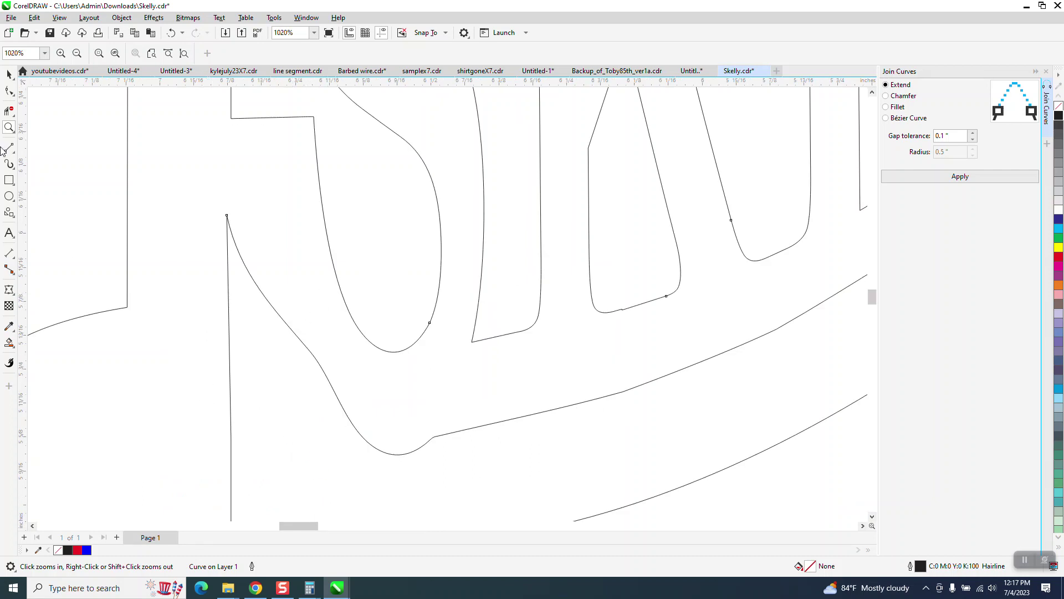
pyautogui.click(9, 90)
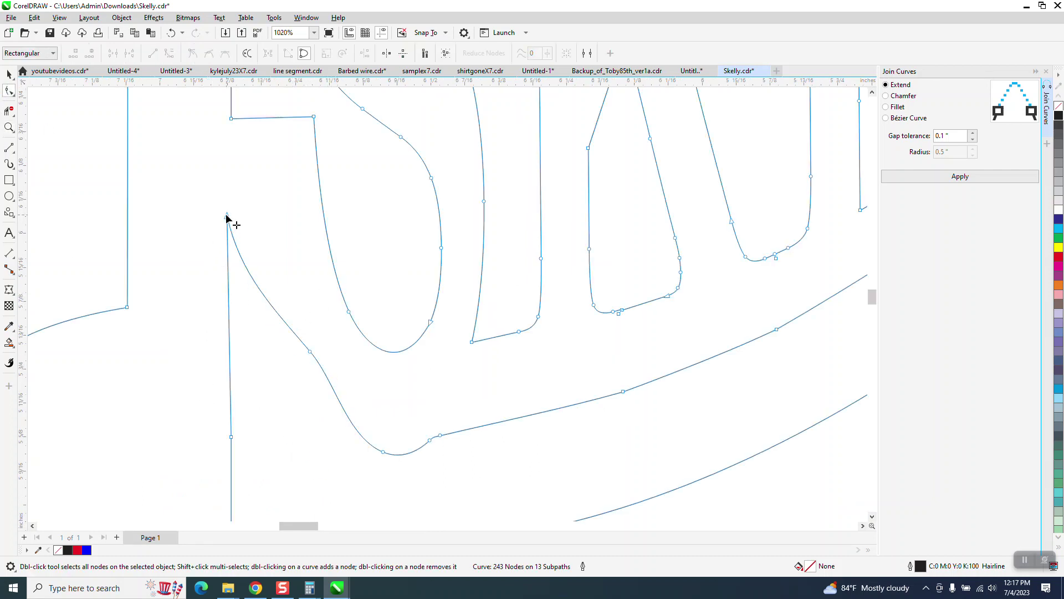
pyautogui.doubleClick(309, 351)
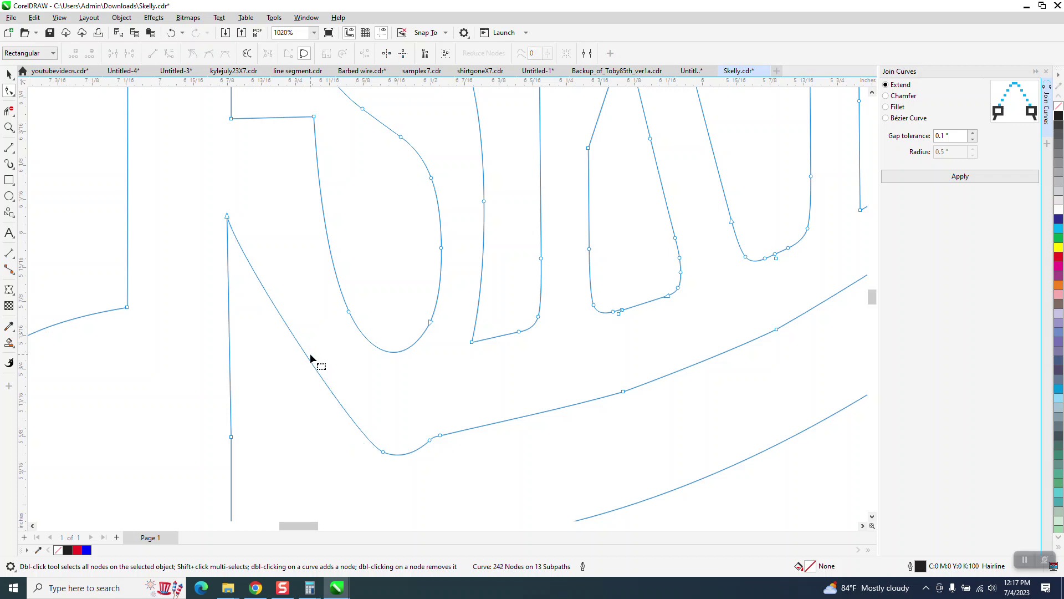
pyautogui.click(383, 452)
pyautogui.moveTo(357, 441); pyautogui.dragTo(282, 421)
pyautogui.scroll(-5, 264, 394)
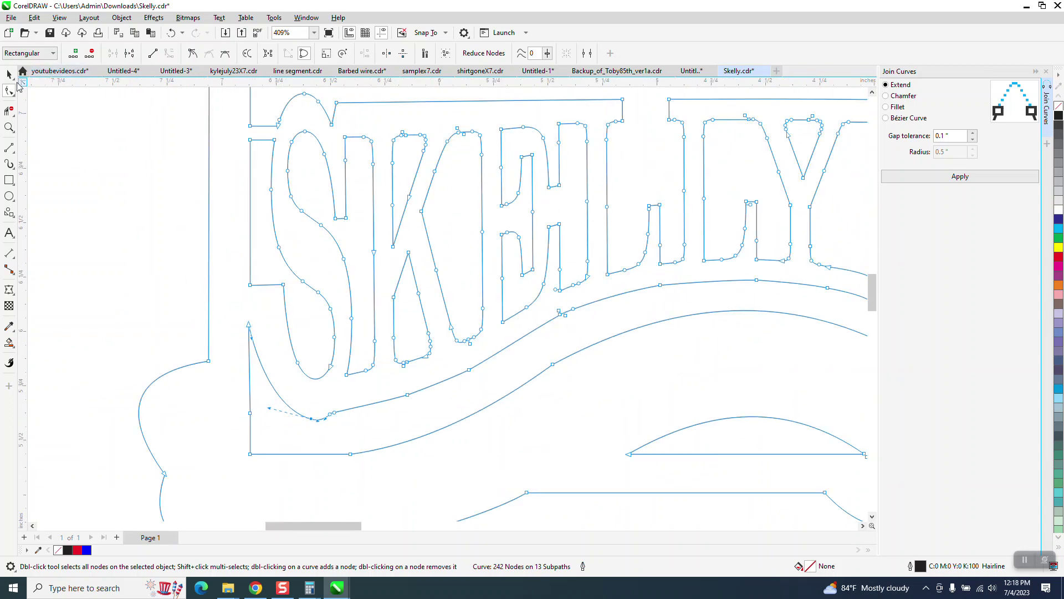
# Step: Smart-fill the cleaned-up sign outline with blue and no outline
pyautogui.scroll(-2, 202, 233)
pyautogui.press('space')
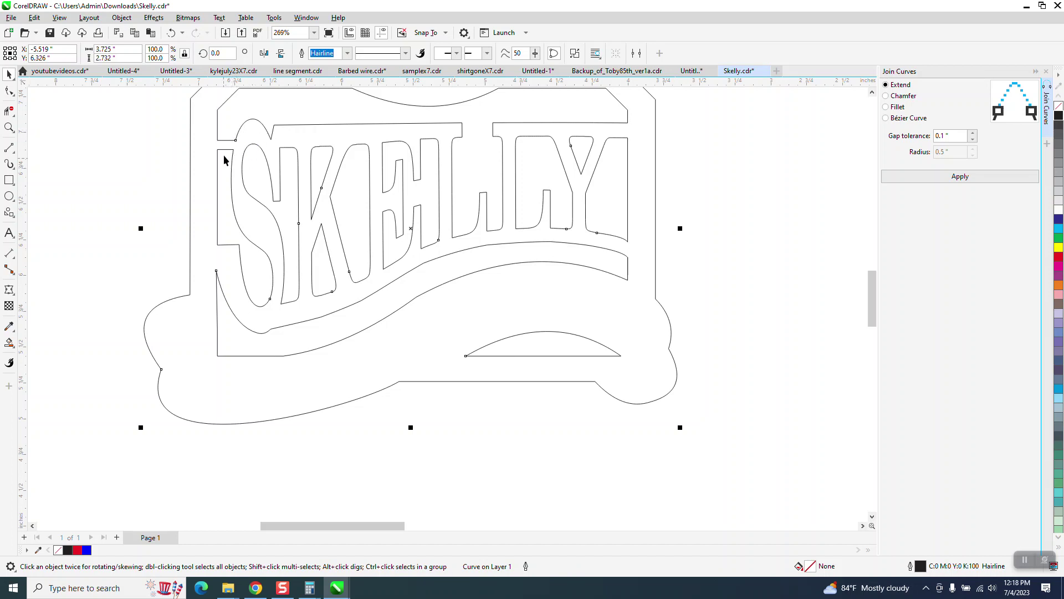
pyautogui.scroll(-1, 518, 130)
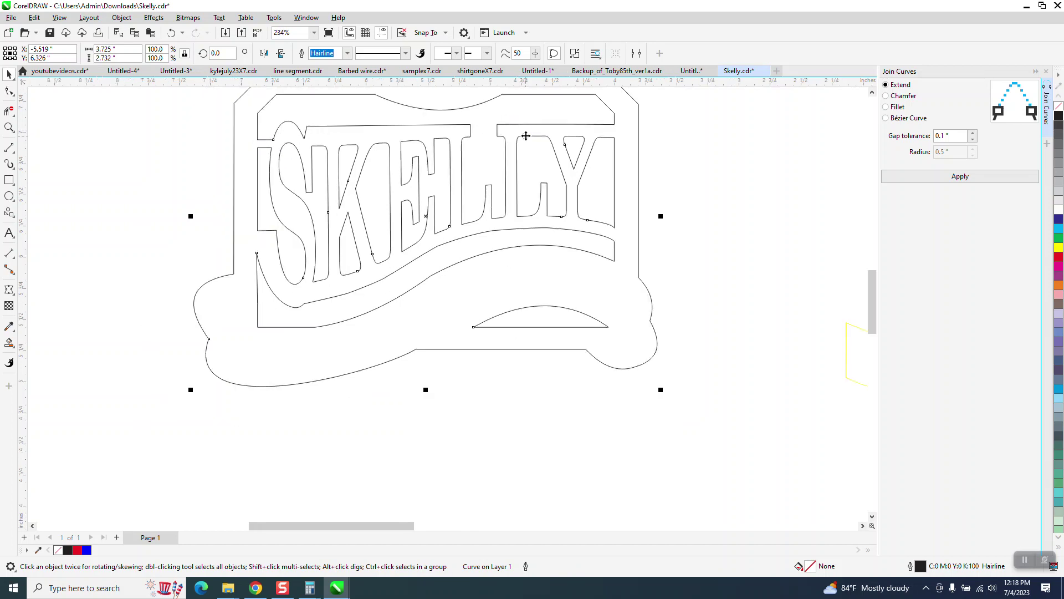
pyautogui.click(8, 342)
pyautogui.click(311, 290)
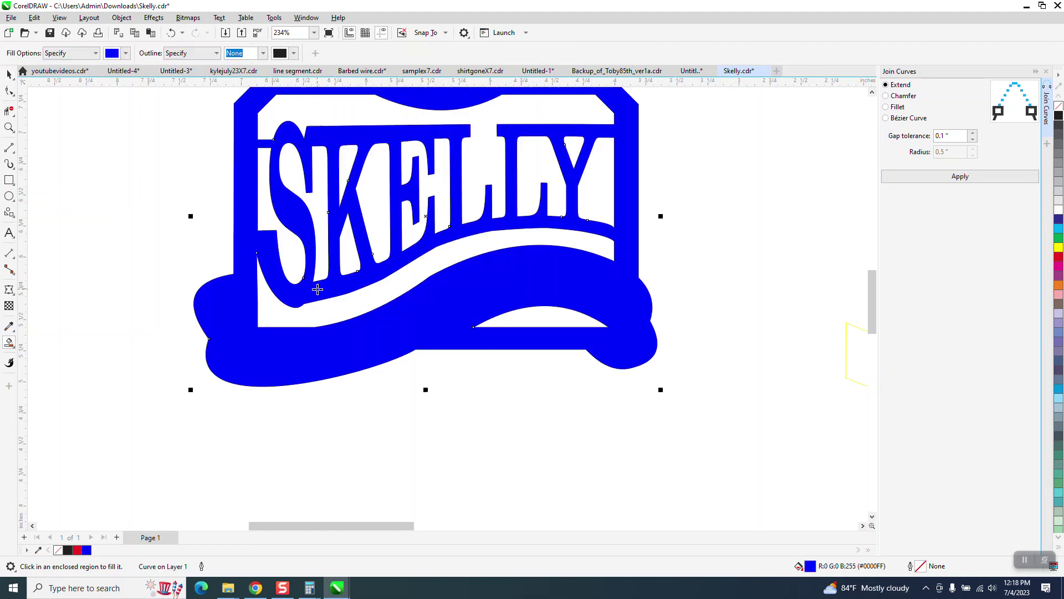
# Step: Compare the blue-filled sign with the original SKELLY pencil sketch on the page
pyautogui.scroll(-9, 315, 273)
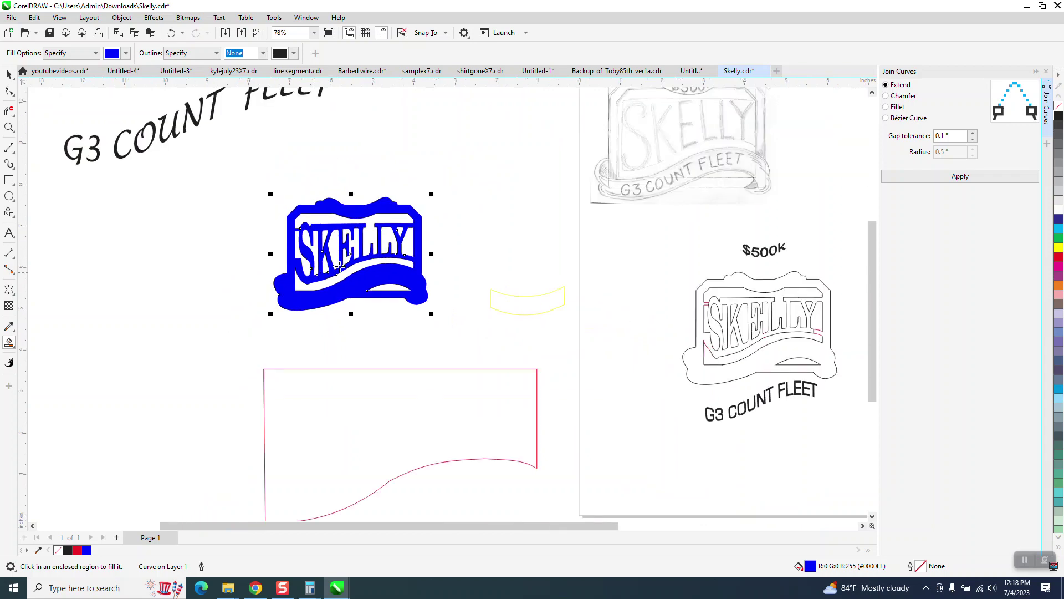
pyautogui.scroll(-4, 623, 310)
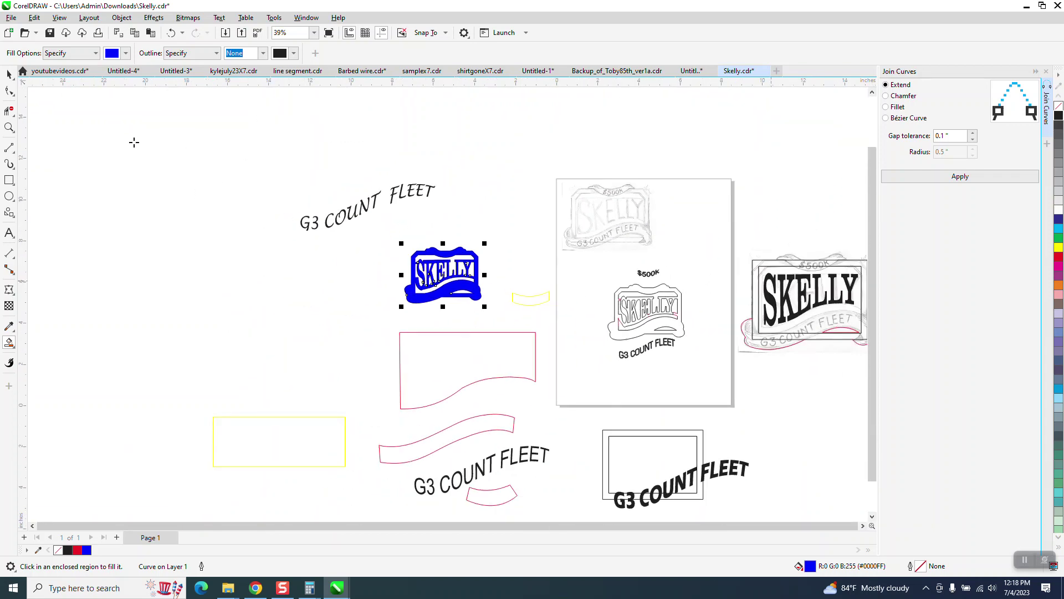
pyautogui.click(9, 127)
pyautogui.moveTo(550, 170); pyautogui.dragTo(698, 273)
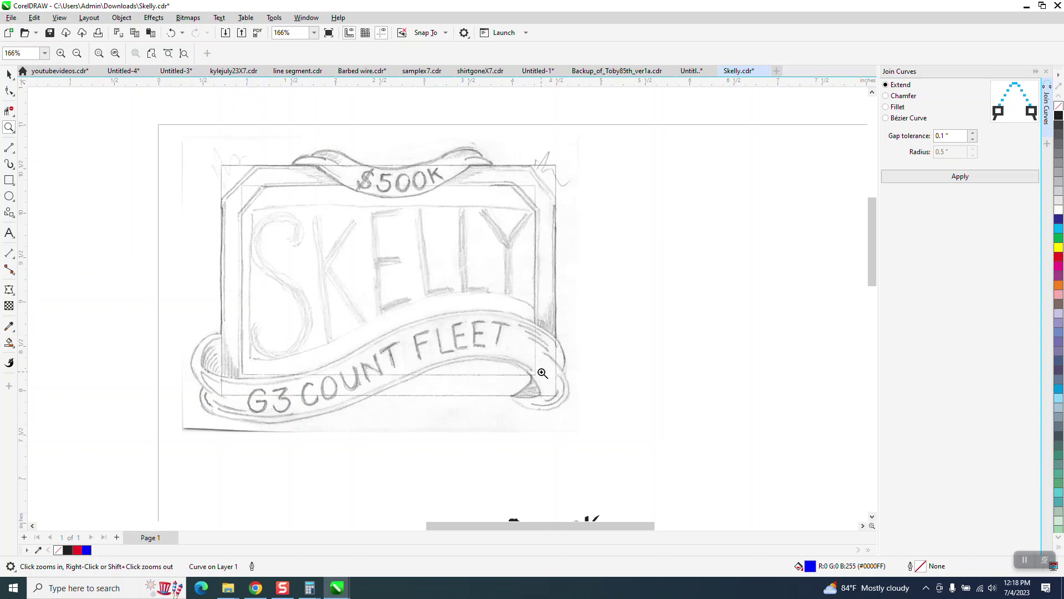
pyautogui.scroll(-5, 543, 361)
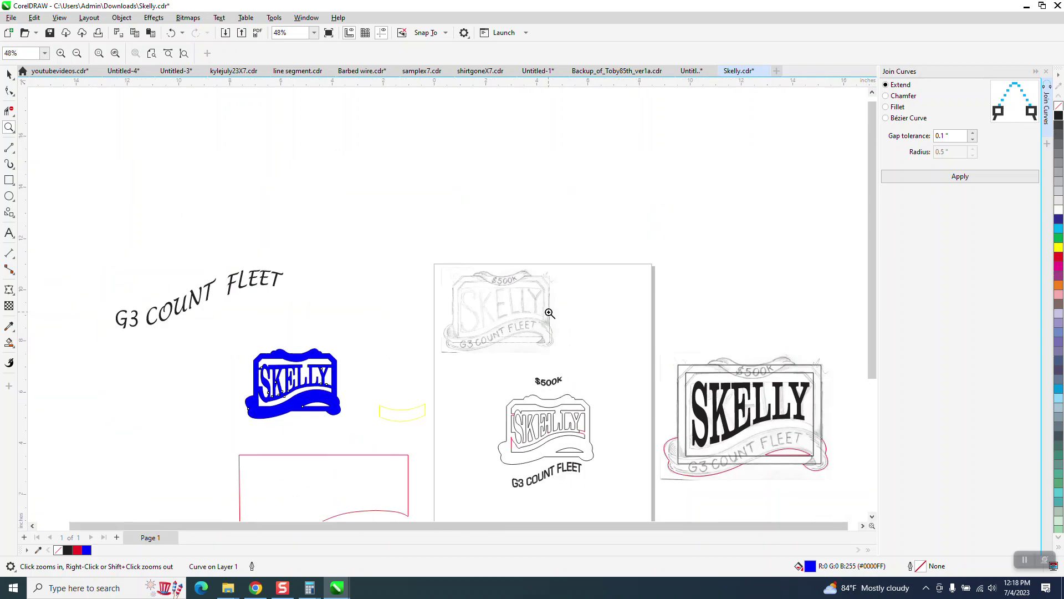
pyautogui.scroll(-1, 549, 313)
pyautogui.moveTo(344, 330); pyautogui.dragTo(464, 385)
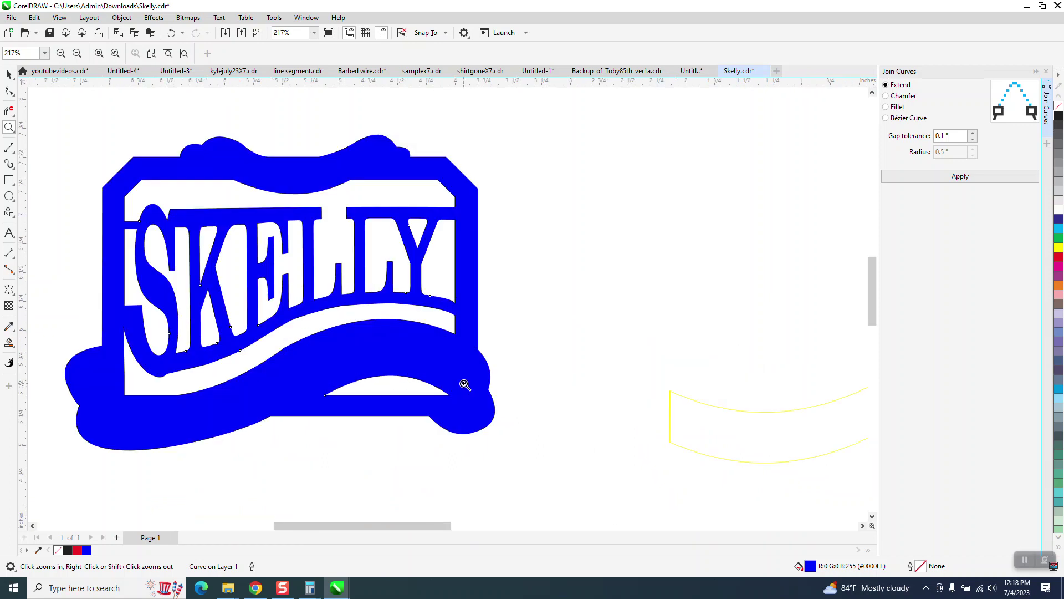